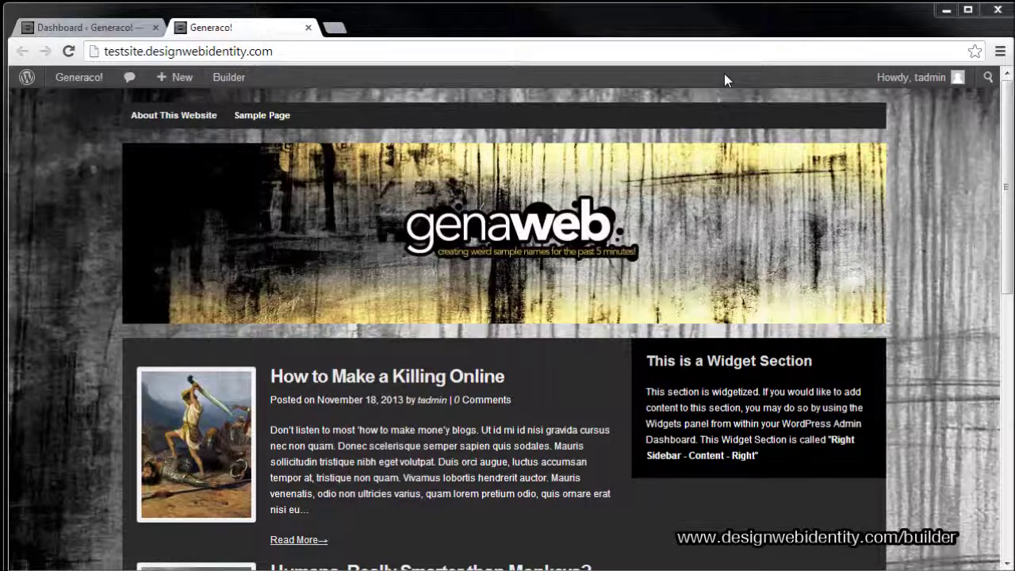
# Step: From the dashboard's Appearance > Themes list, activate the Air theme
pyautogui.click(116, 29)
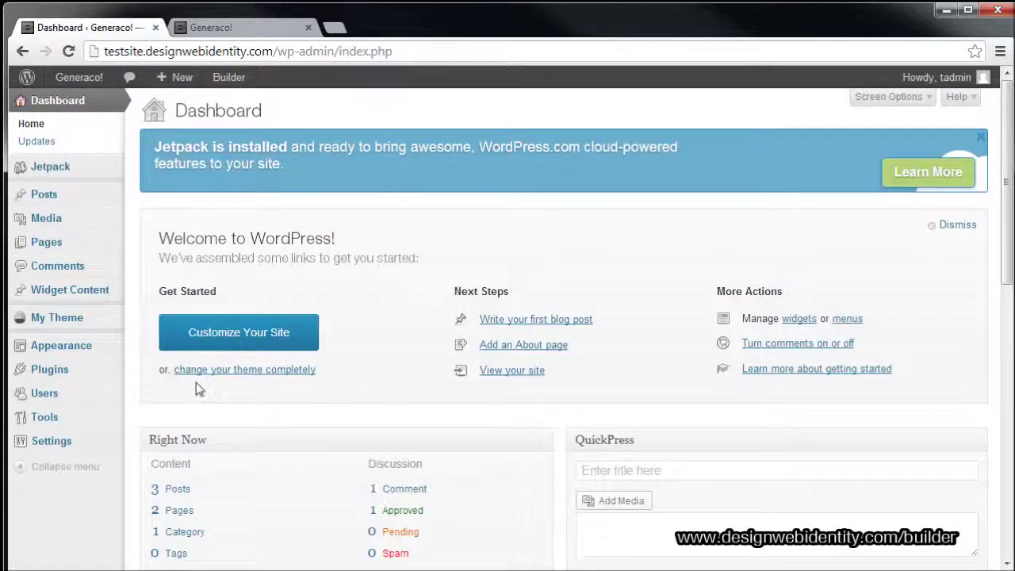
pyautogui.moveTo(73, 355)
pyautogui.click(152, 342)
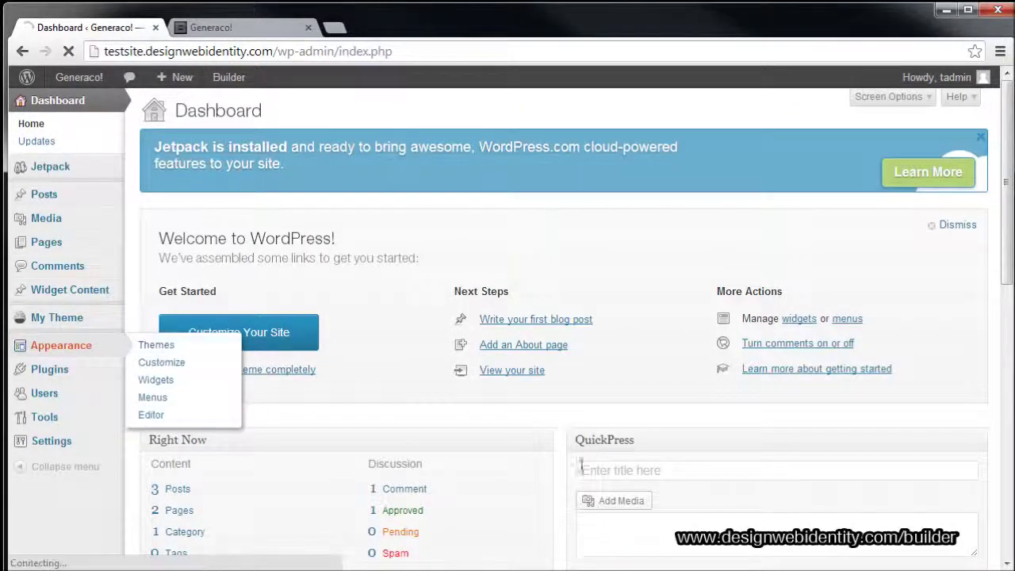
pyautogui.scroll(-2, 476, 274)
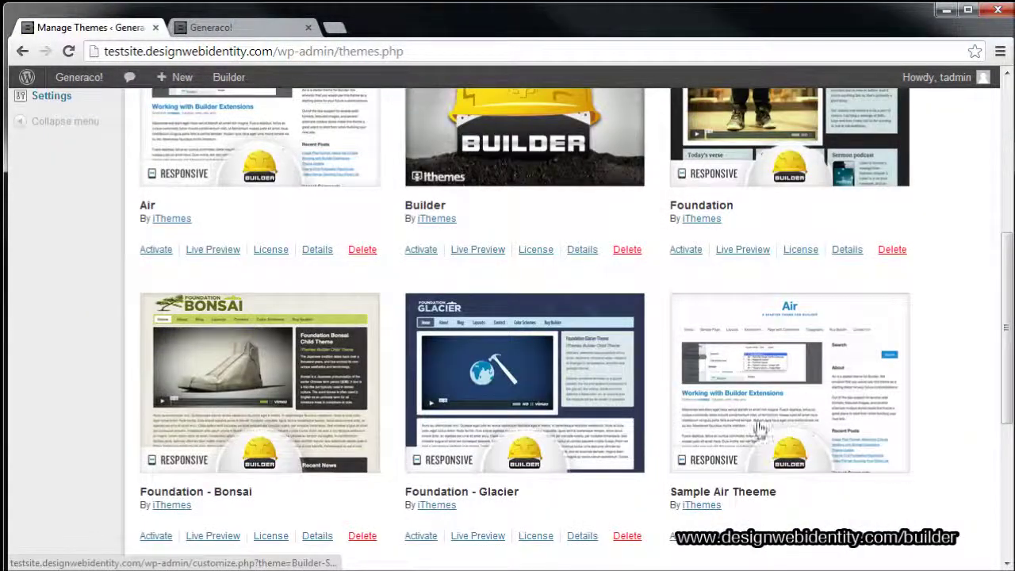
pyautogui.scroll(2, 289, 386)
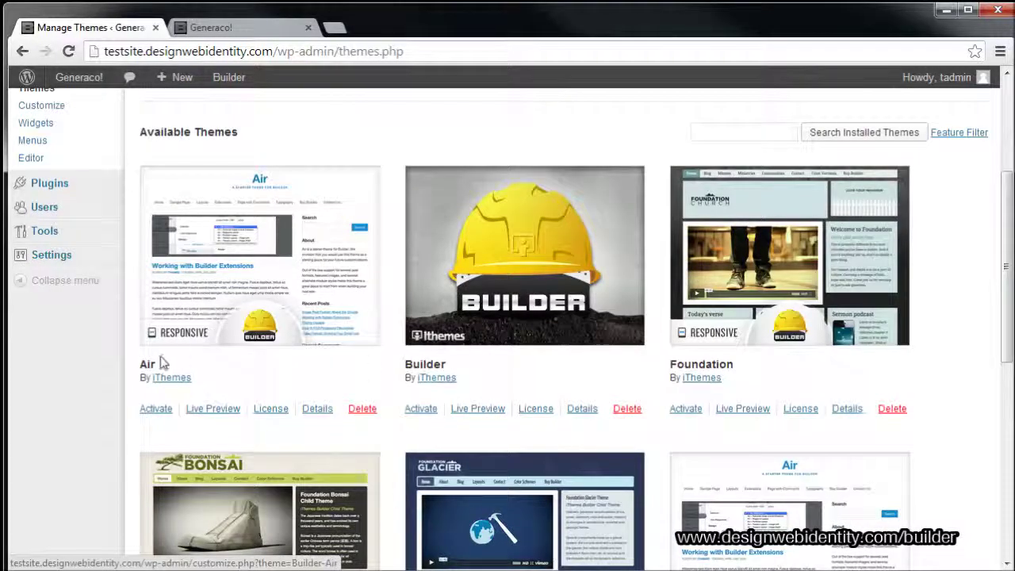
pyautogui.click(157, 410)
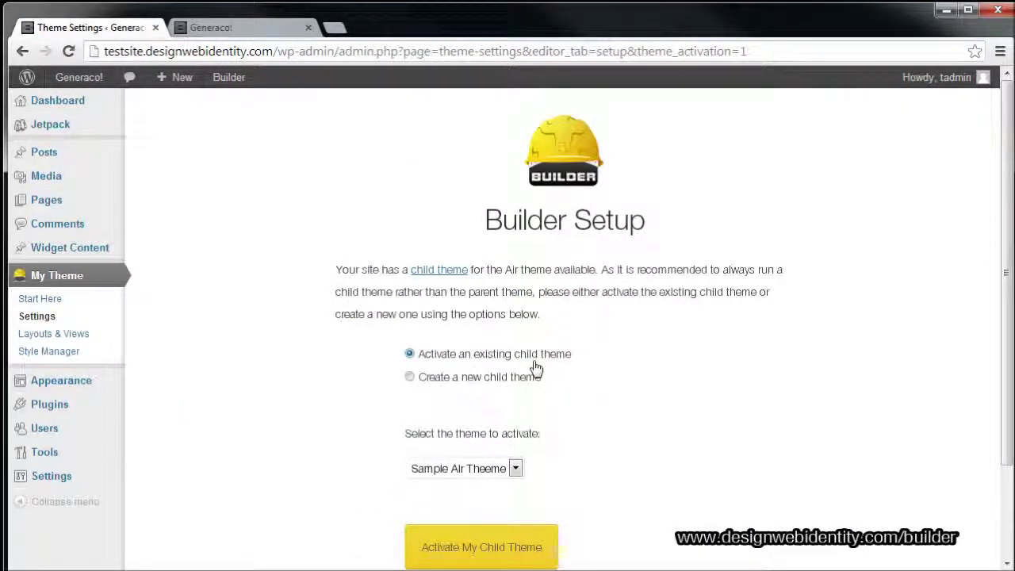
# Step: Create a new child theme named 'Video Air' and keep the site's current Layouts and Views
pyautogui.click(409, 377)
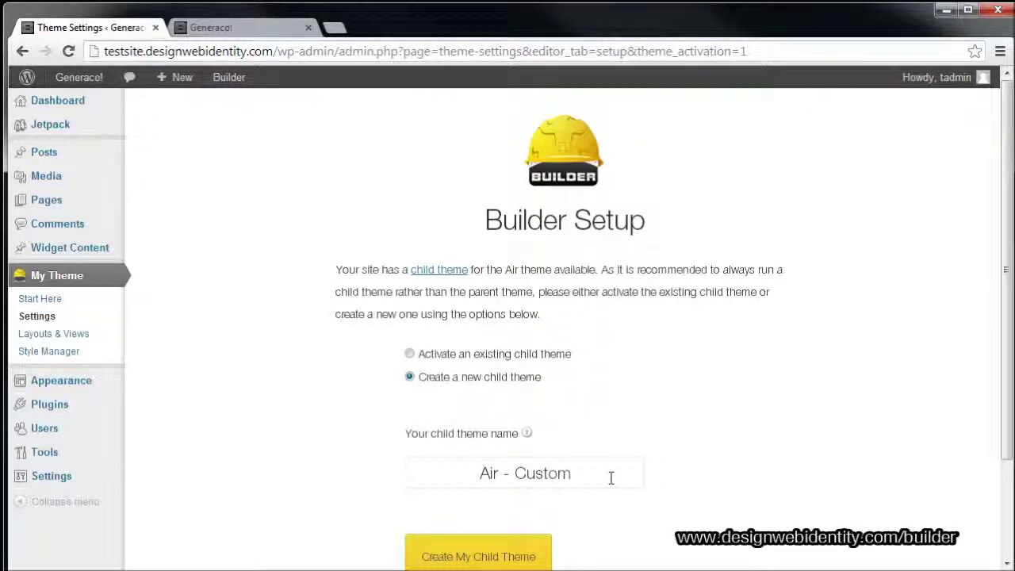
pyautogui.moveTo(610, 478); pyautogui.dragTo(471, 466)
pyautogui.write('Vid')
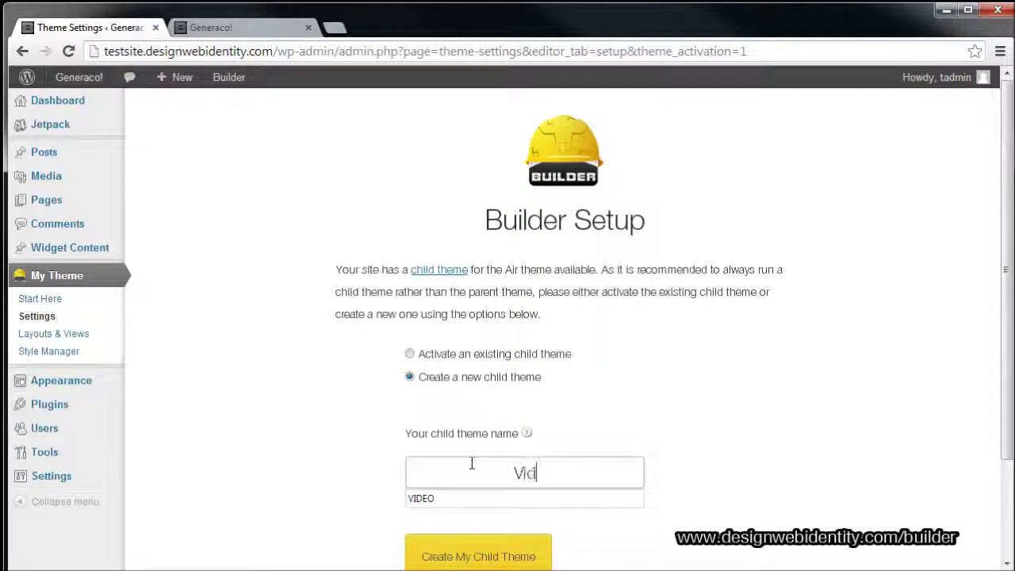
pyautogui.write('eo Air')
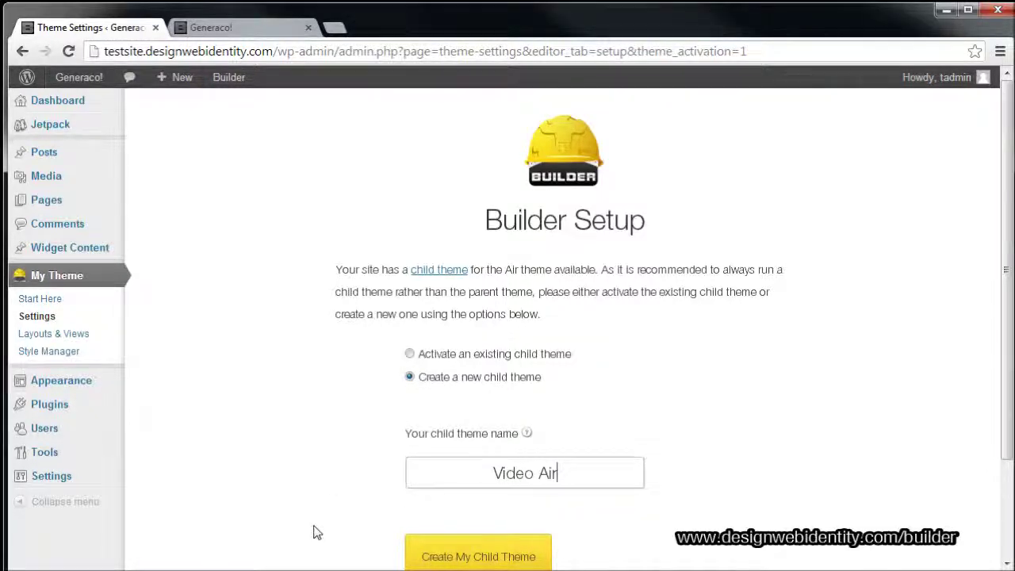
pyautogui.scroll(-1, 313, 532)
pyautogui.click(470, 476)
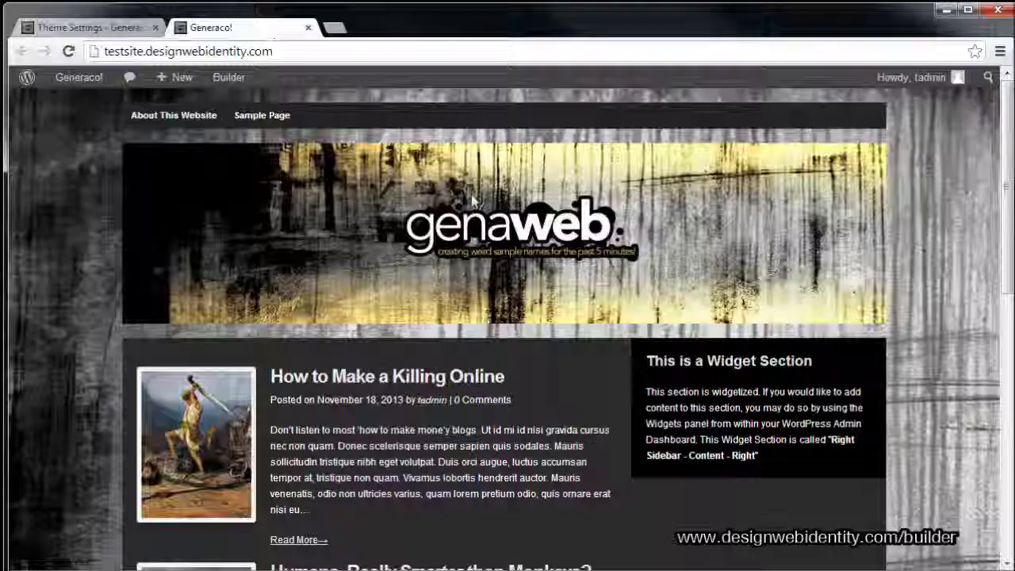
pyautogui.click(111, 30)
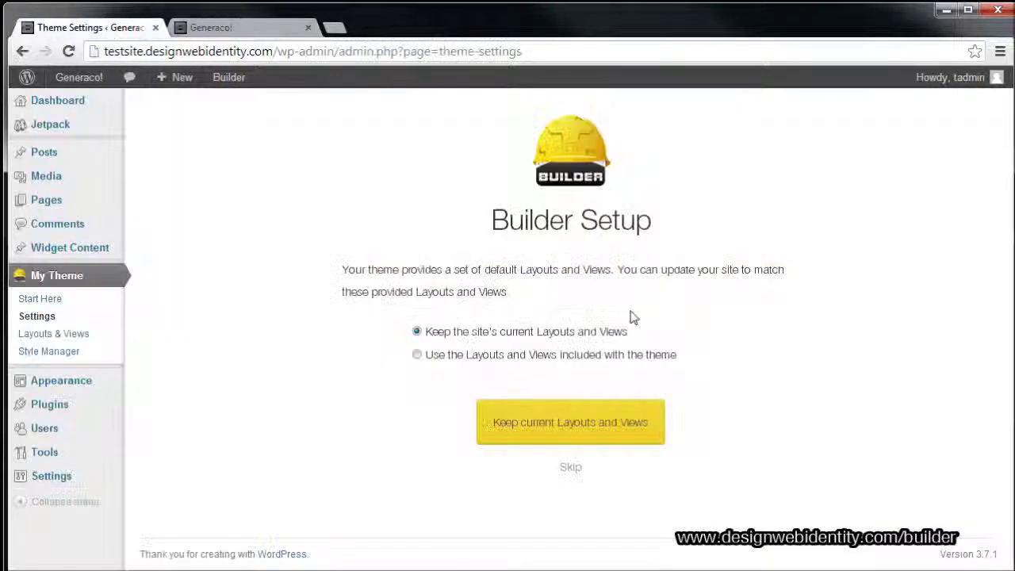
pyautogui.click(568, 421)
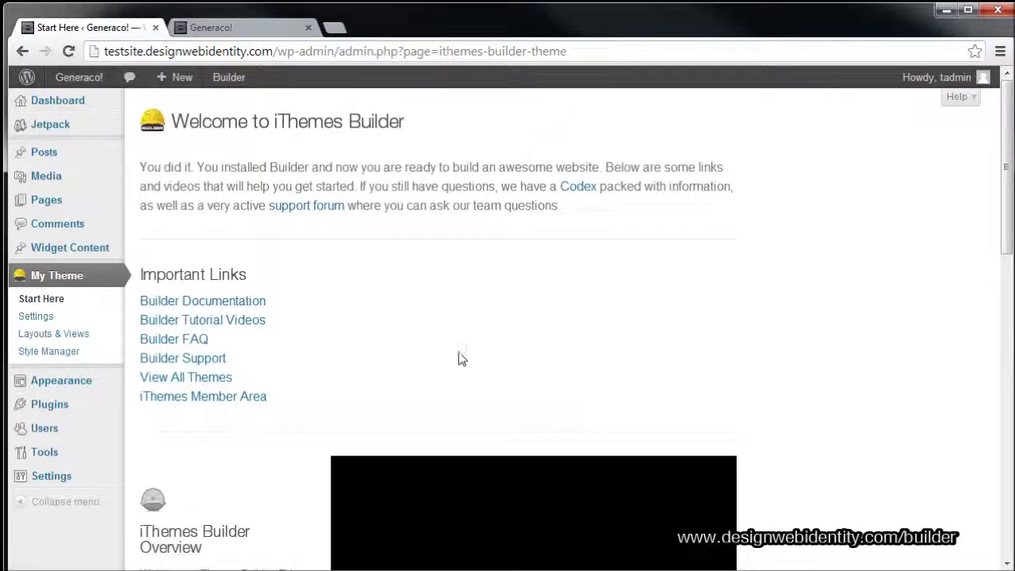
# Step: Reload the Generaco! front page to see the Air child theme, then return to the admin
pyautogui.click(260, 33)
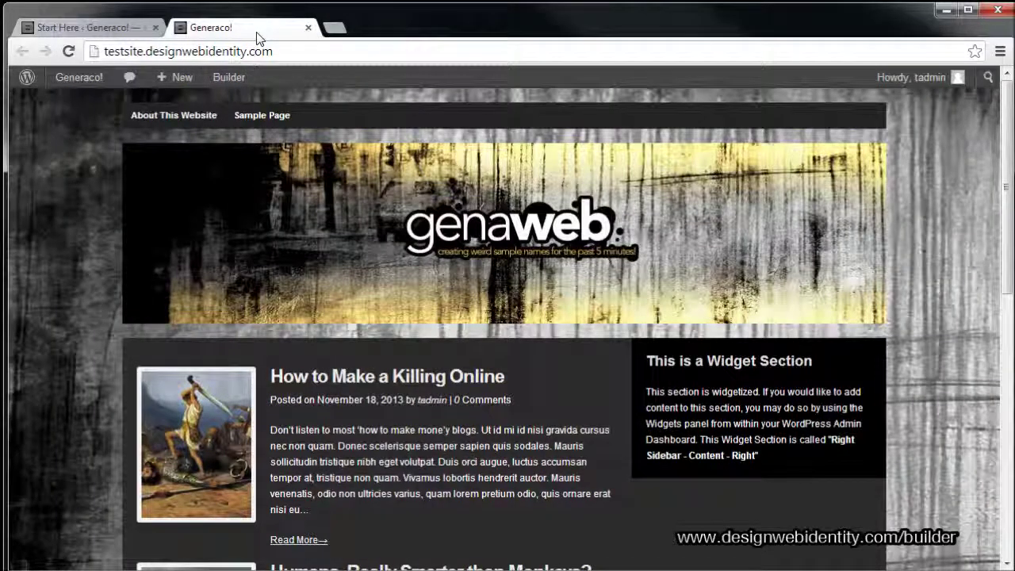
pyautogui.press('F5')
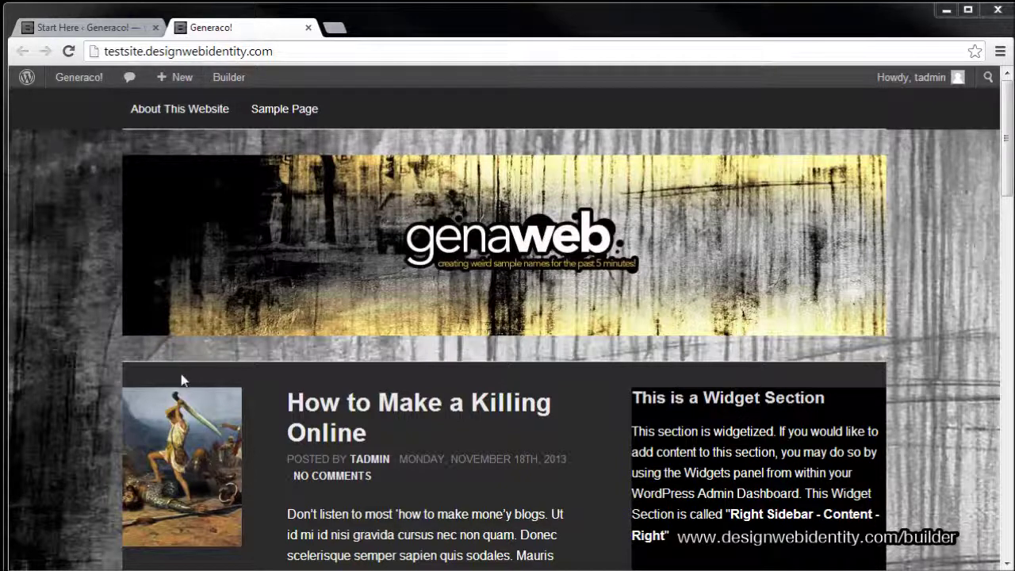
pyautogui.click(111, 28)
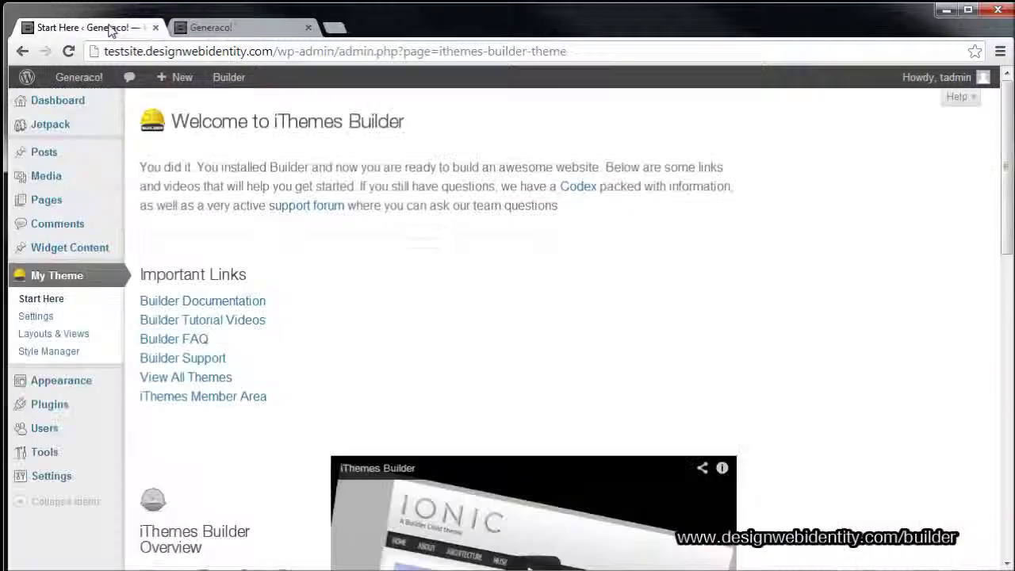
# Step: Open the Right Sidebar layout from My Theme > Layouts & Views in the layout editor
pyautogui.click(62, 336)
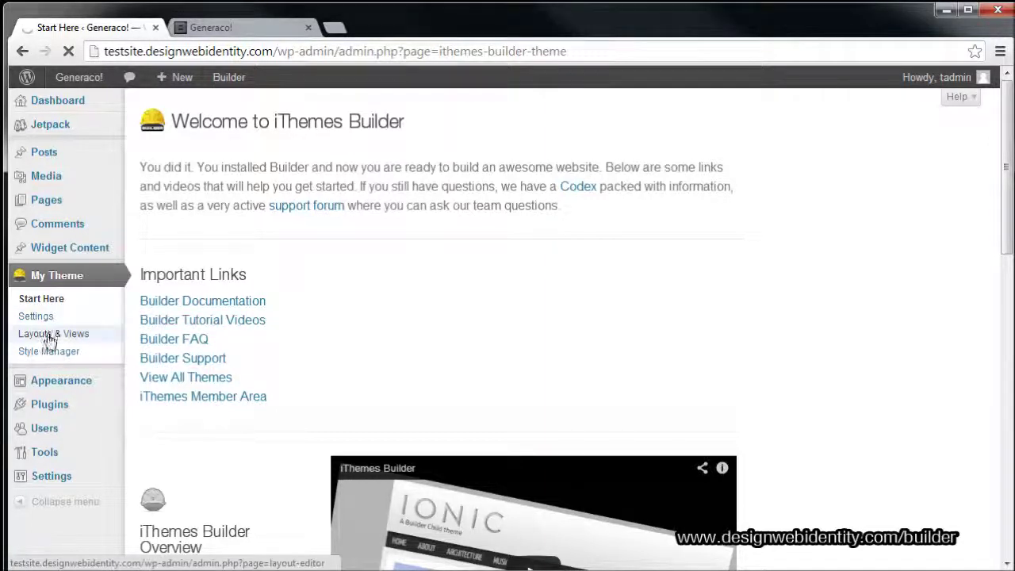
pyautogui.click(49, 339)
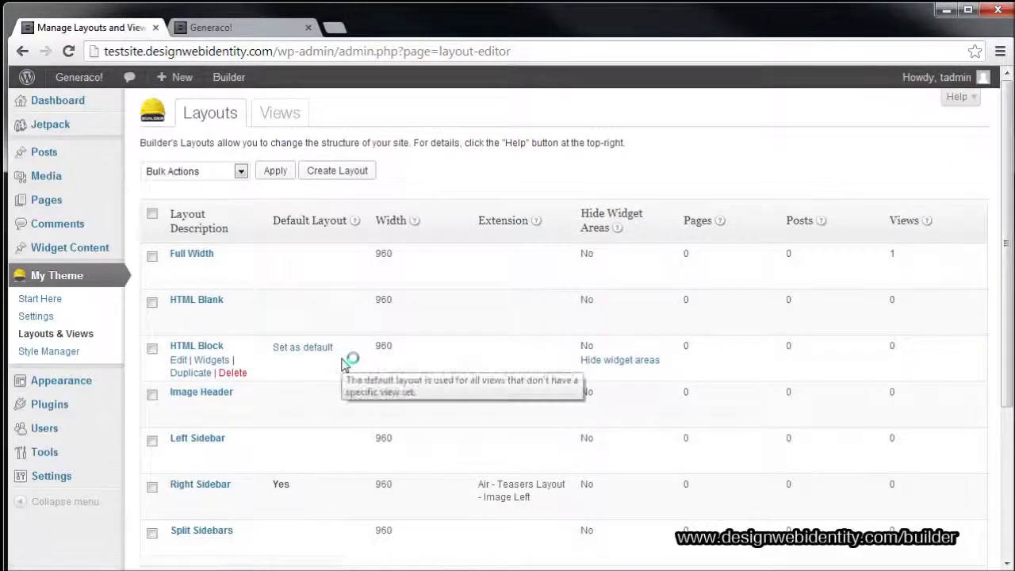
pyautogui.scroll(-1, 345, 365)
pyautogui.click(219, 406)
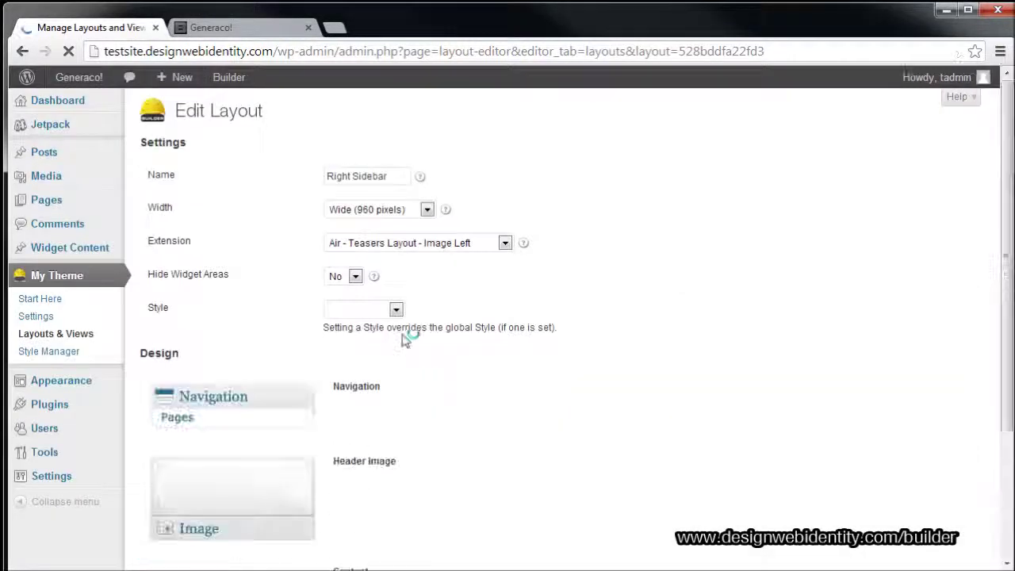
pyautogui.scroll(-2, 325, 373)
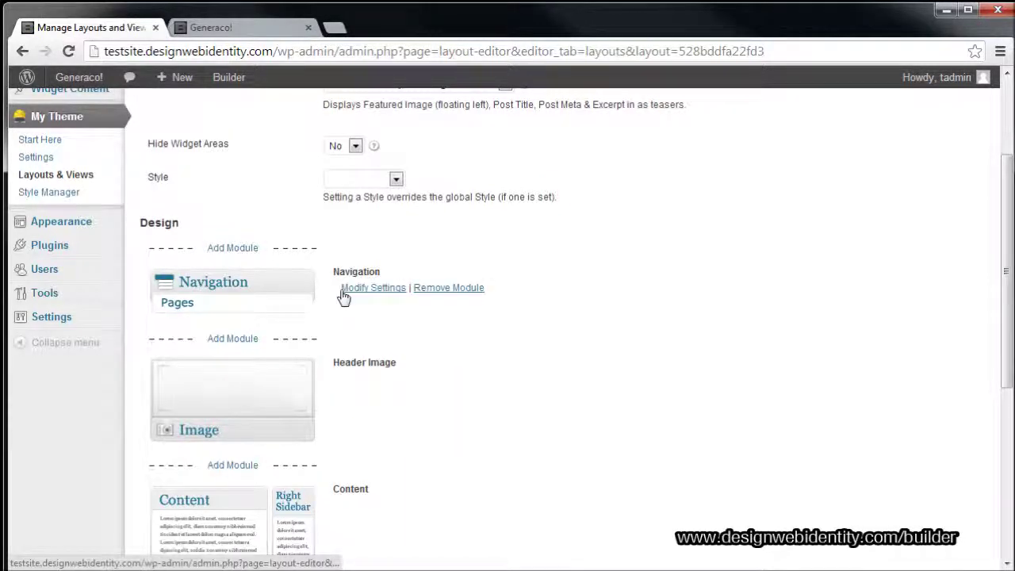
pyautogui.click(208, 27)
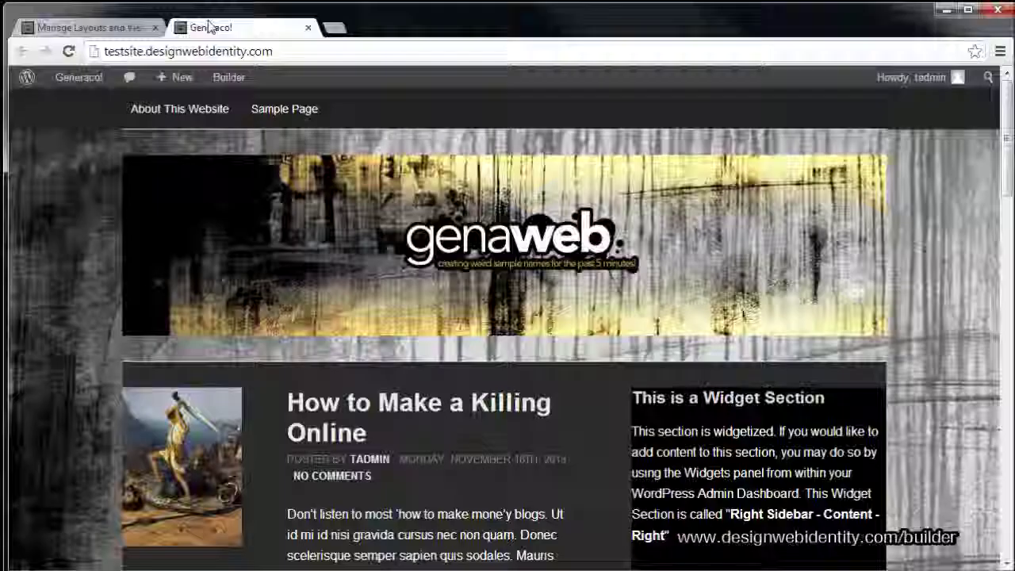
pyautogui.click(146, 28)
# Step: Set the Header Image module's style to Full Window
pyautogui.click(359, 380)
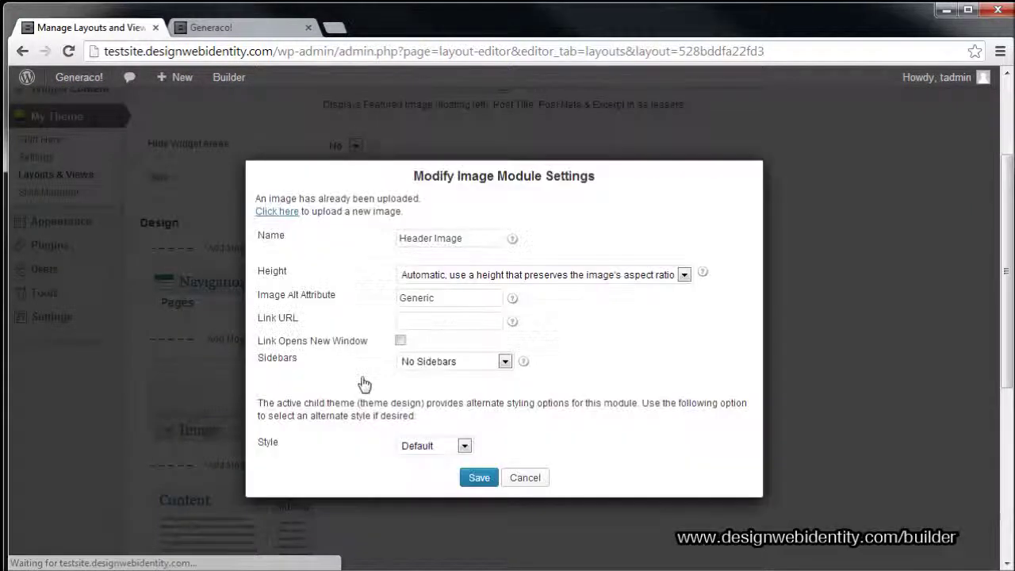
pyautogui.click(449, 448)
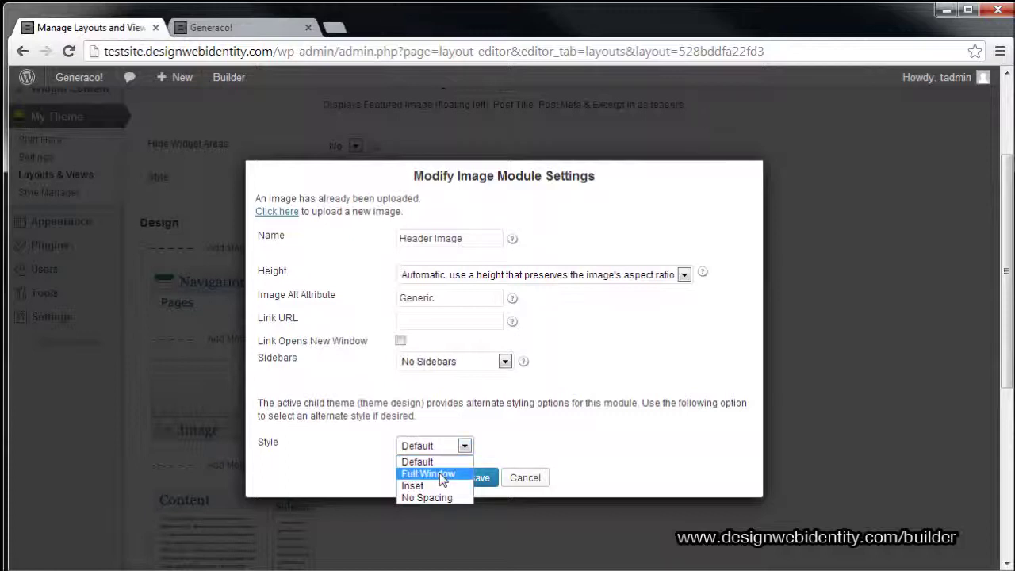
pyautogui.click(441, 474)
pyautogui.click(468, 477)
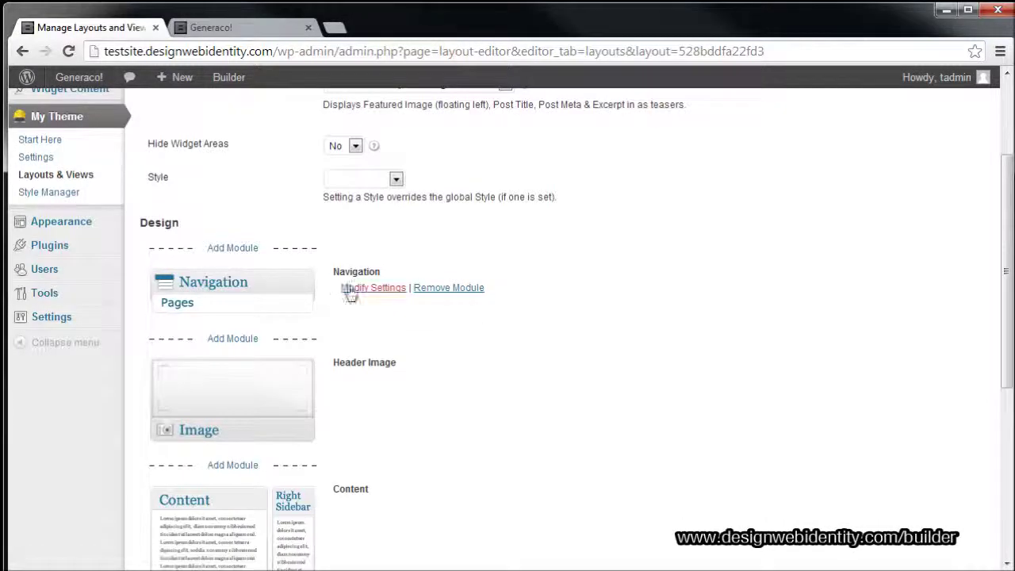
# Step: Set the Navigation module's style to Mobile Navigation
pyautogui.click(350, 289)
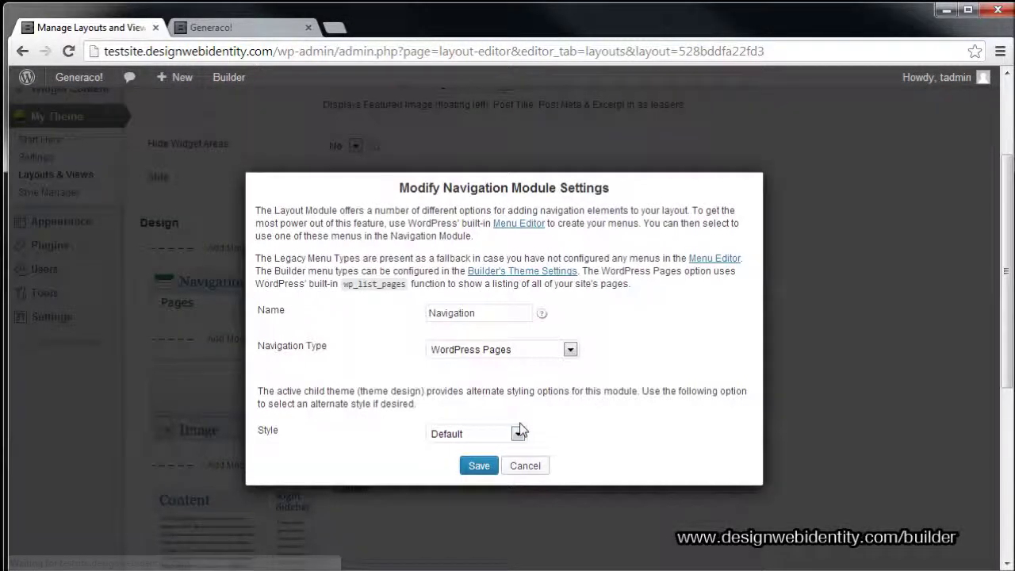
pyautogui.click(520, 432)
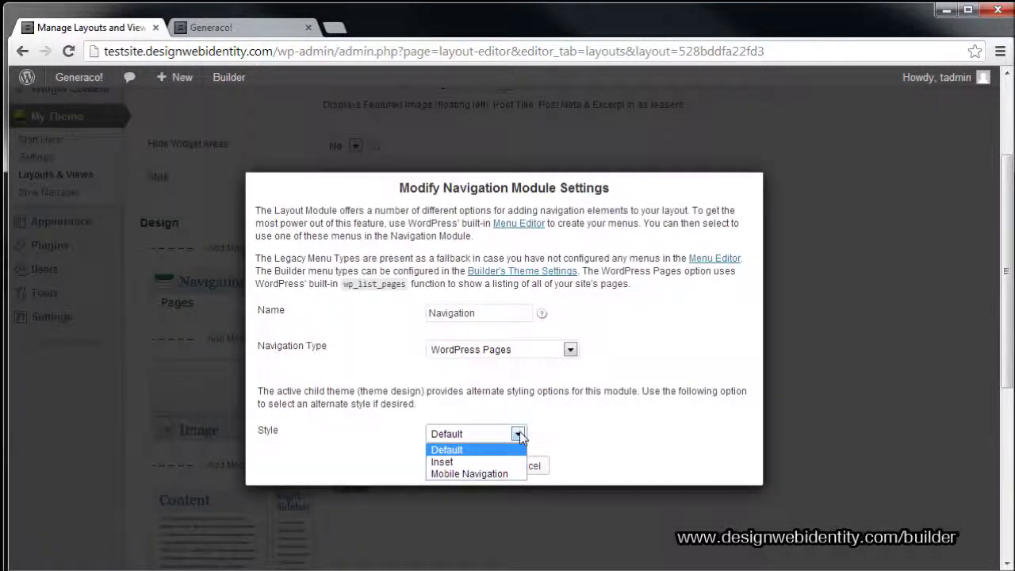
pyautogui.click(443, 474)
pyautogui.click(478, 467)
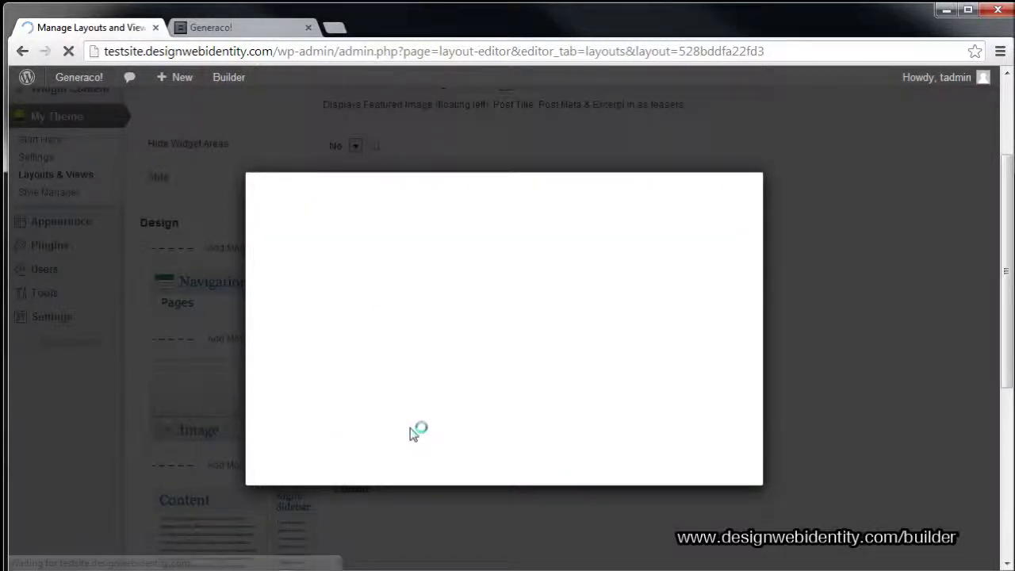
# Step: Save the Right Sidebar layout and reload the Generaco! front page
pyautogui.scroll(-5, 413, 432)
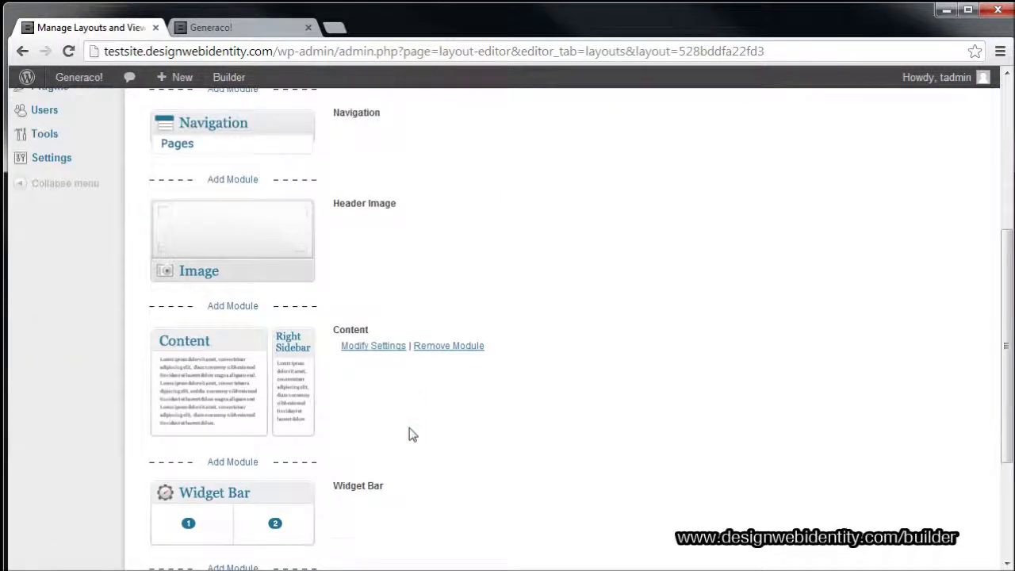
pyautogui.click(328, 492)
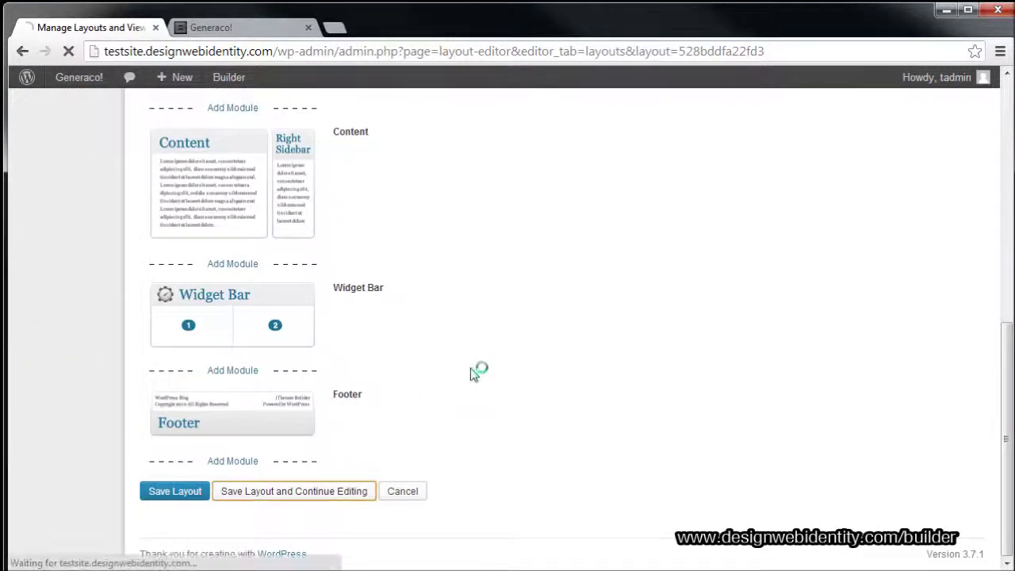
pyautogui.click(252, 29)
pyautogui.click(69, 51)
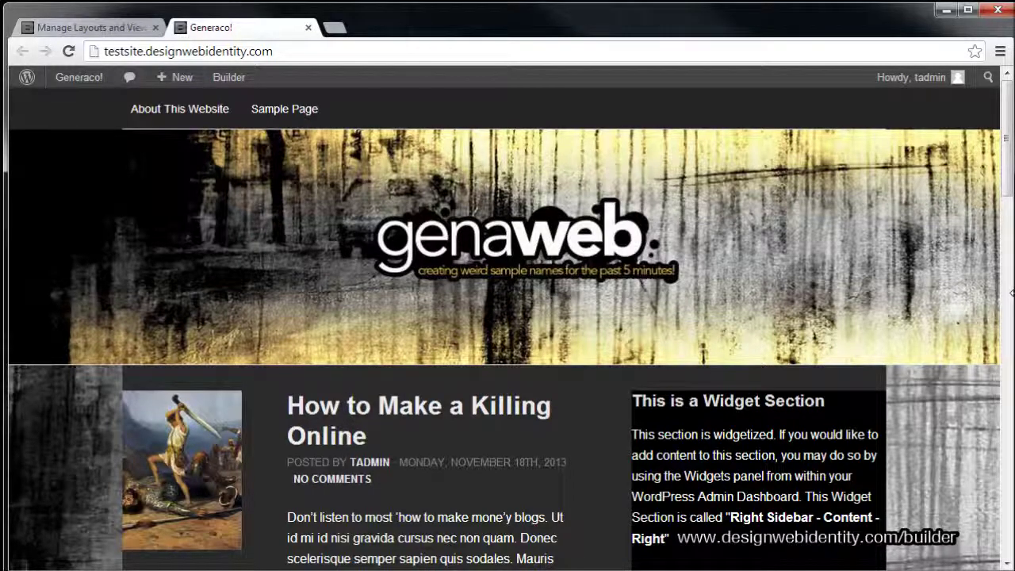
# Step: Narrow the browser window to the mobile view and test the collapsible navigation menu
pyautogui.moveTo(1011, 292); pyautogui.dragTo(283, 290)
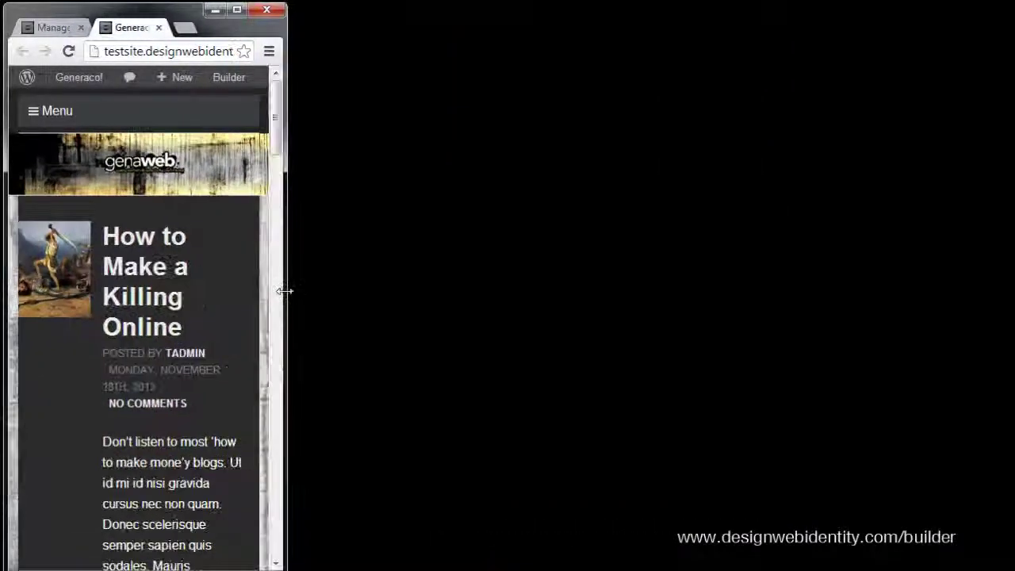
pyautogui.click(34, 118)
pyautogui.click(35, 119)
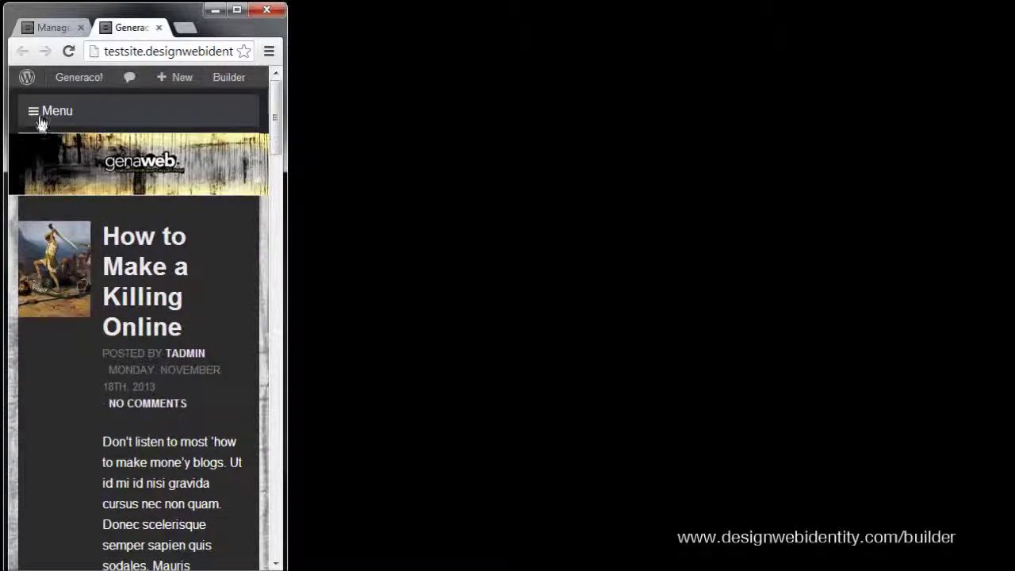
pyautogui.click(42, 123)
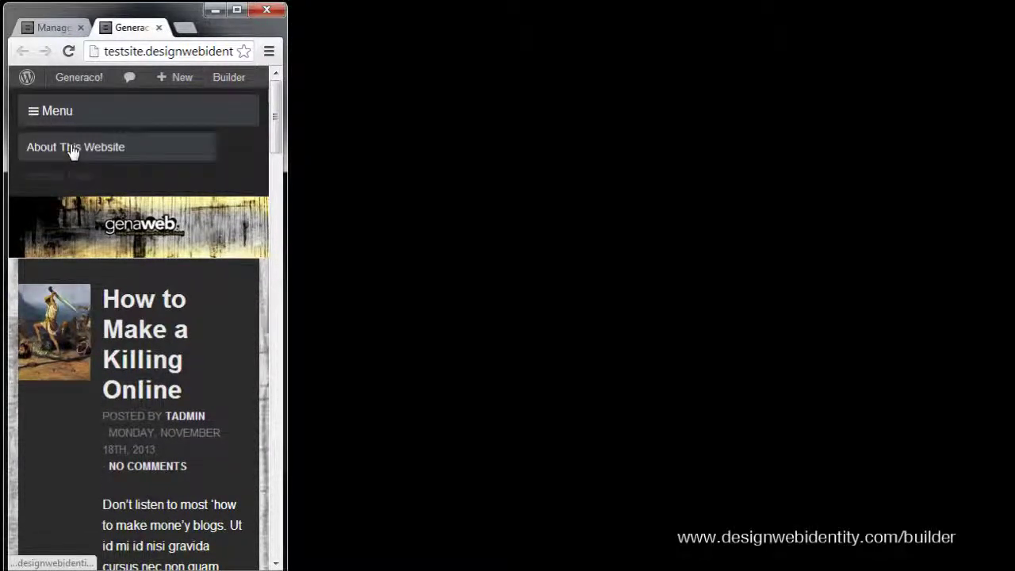
pyautogui.click(35, 113)
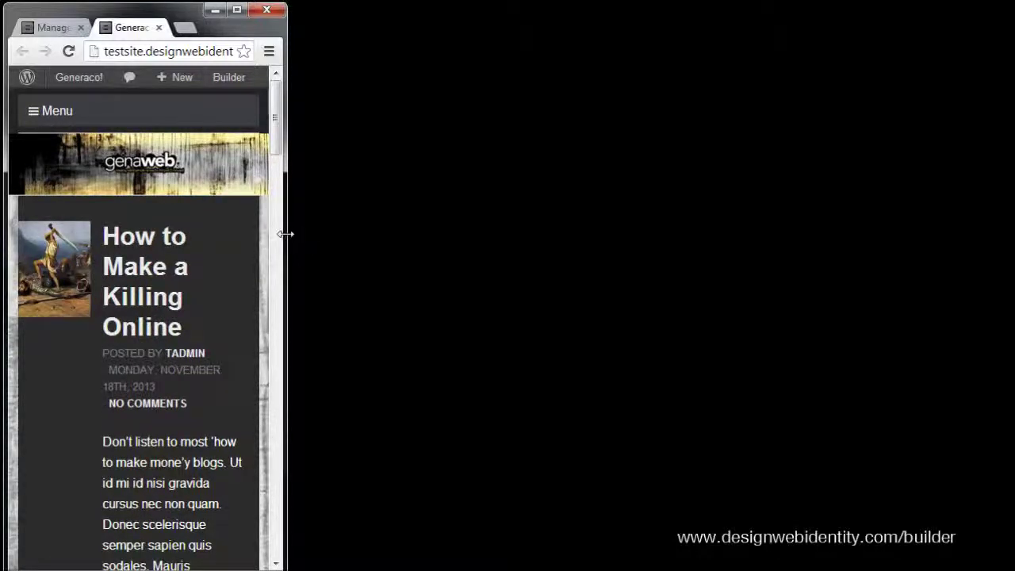
# Step: Widen the window back to the desktop layout, review the front page, and return to the layout editor
pyautogui.moveTo(285, 234); pyautogui.dragTo(1004, 300)
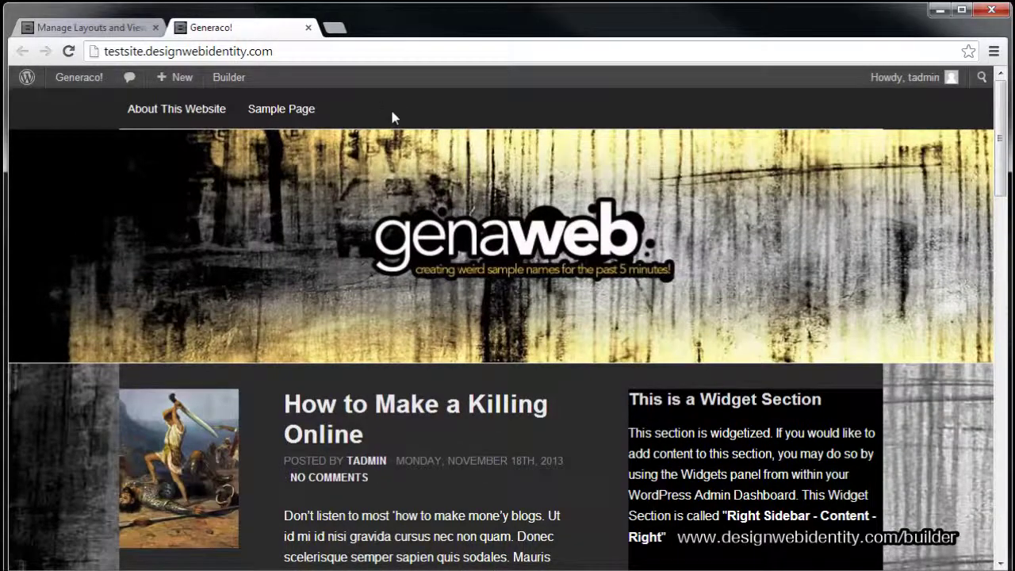
pyautogui.scroll(-2, 405, 301)
pyautogui.scroll(2, 405, 302)
pyautogui.scroll(-4, 333, 245)
pyautogui.scroll(4, 405, 381)
pyautogui.scroll(-7, 632, 424)
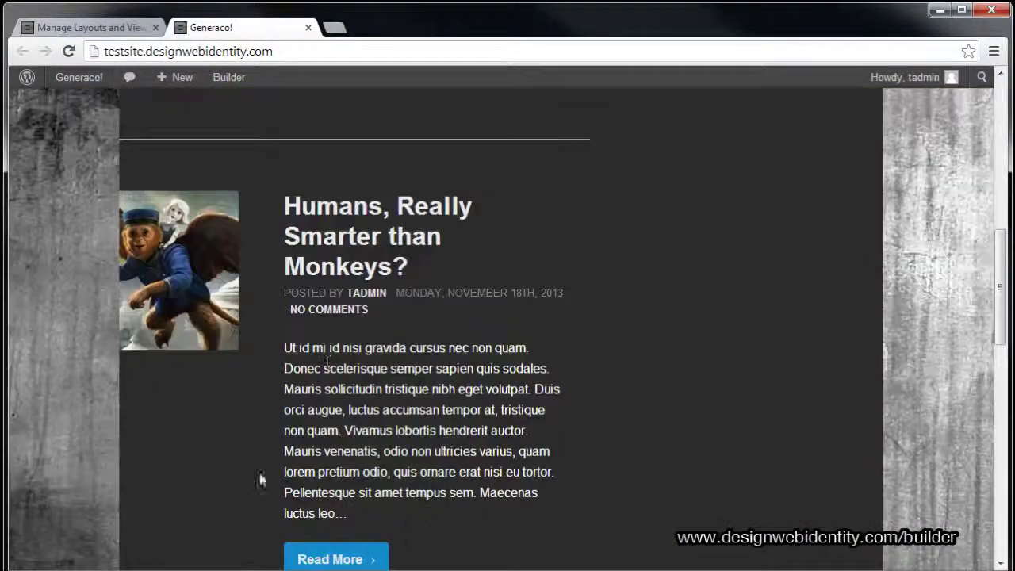
pyautogui.scroll(5, 261, 476)
pyautogui.scroll(-10, 497, 433)
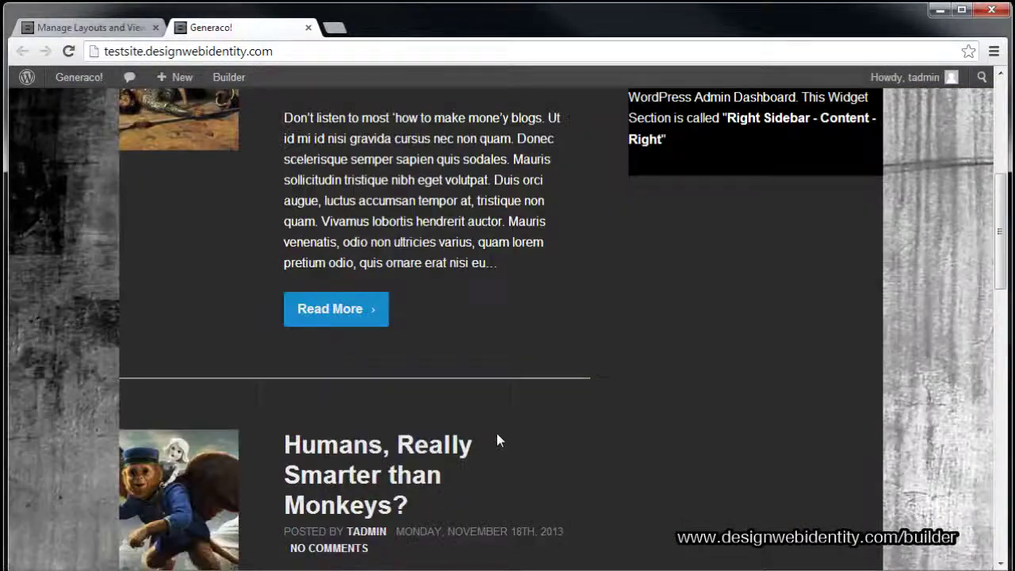
pyautogui.scroll(10, 498, 435)
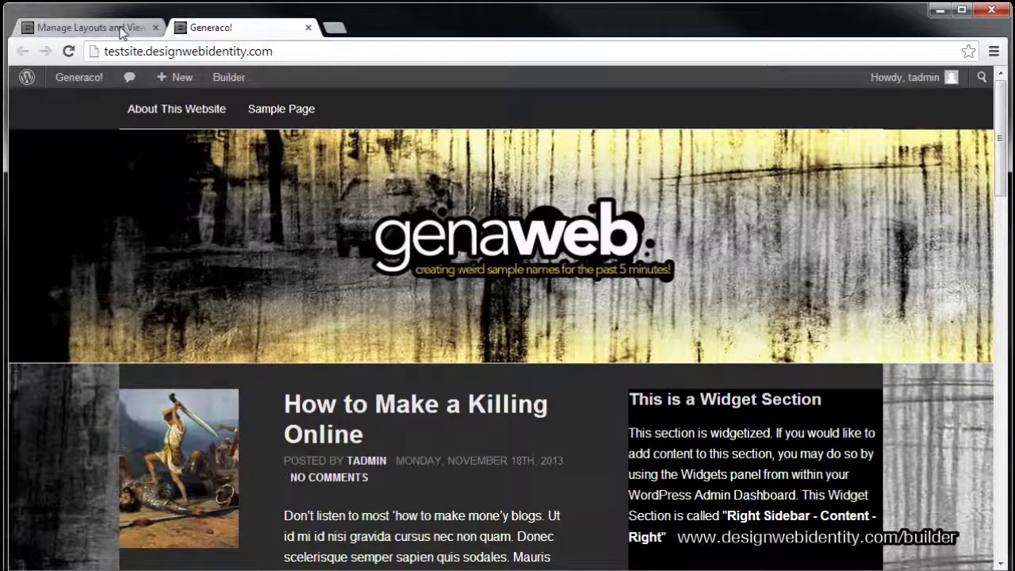
pyautogui.click(121, 31)
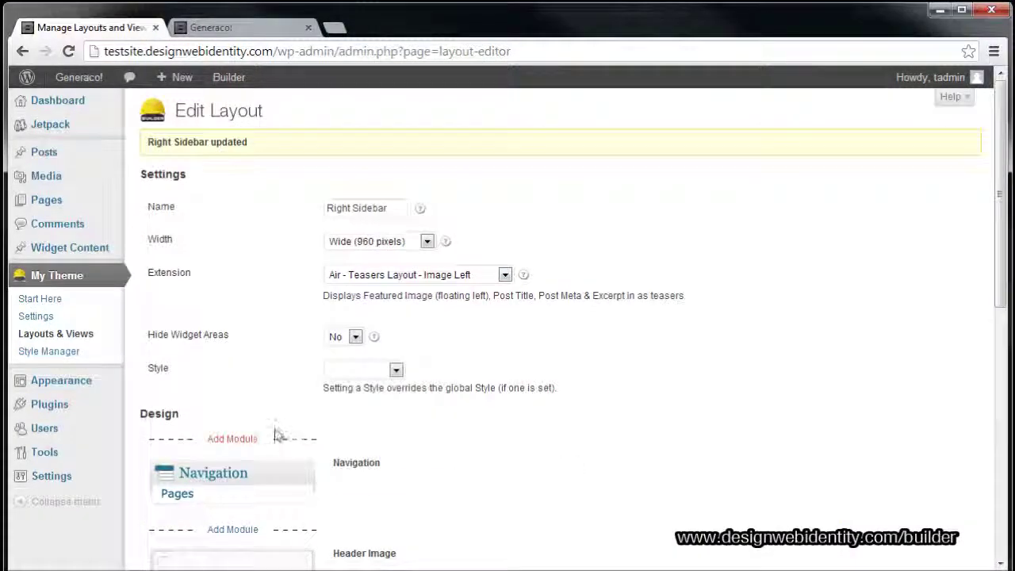
# Step: Look through the Content module's style choices and close them without changes
pyautogui.scroll(-5, 279, 428)
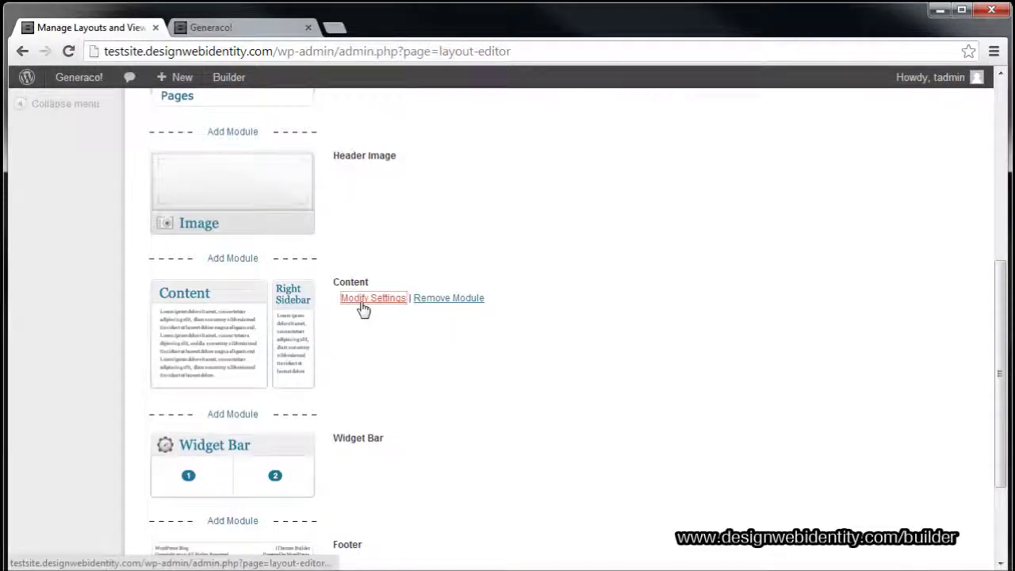
pyautogui.click(362, 307)
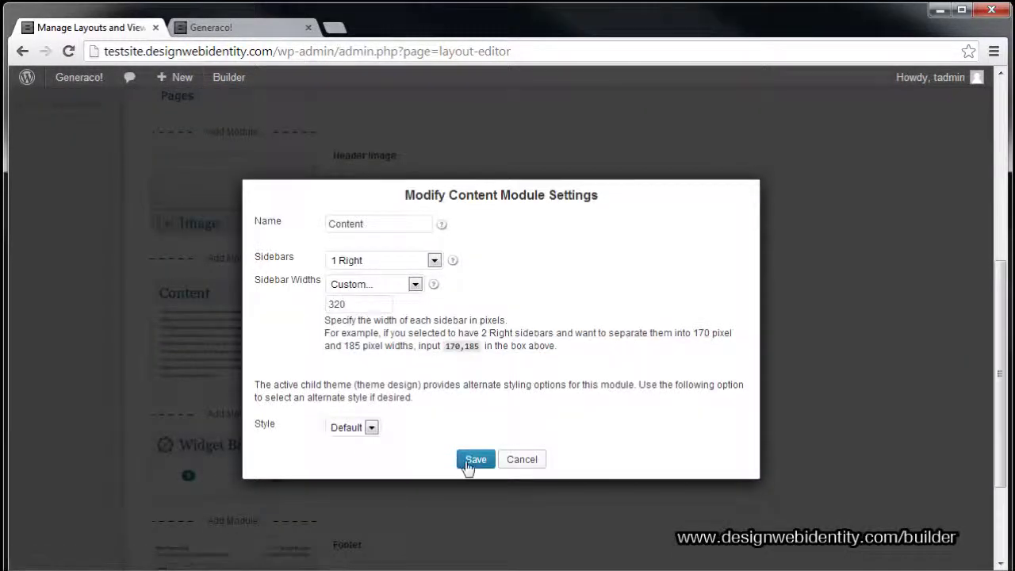
pyautogui.click(359, 428)
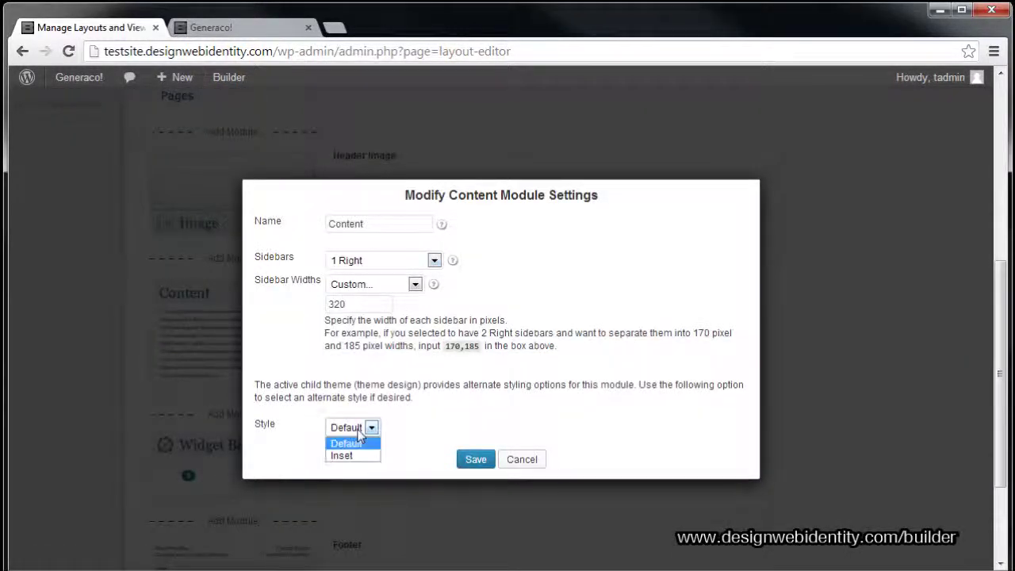
pyautogui.click(519, 467)
pyautogui.scroll(-2, 209, 432)
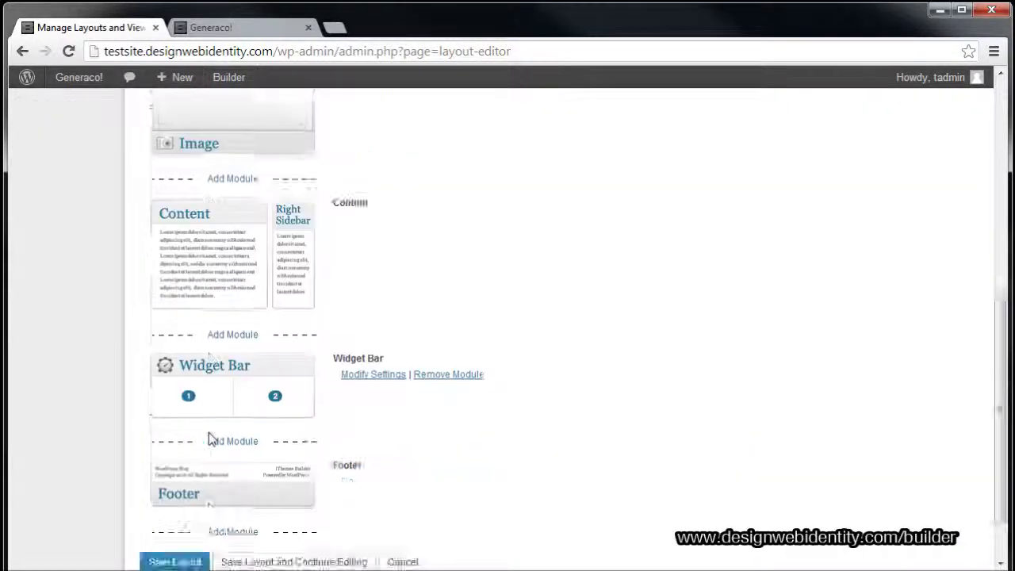
pyautogui.moveTo(356, 305)
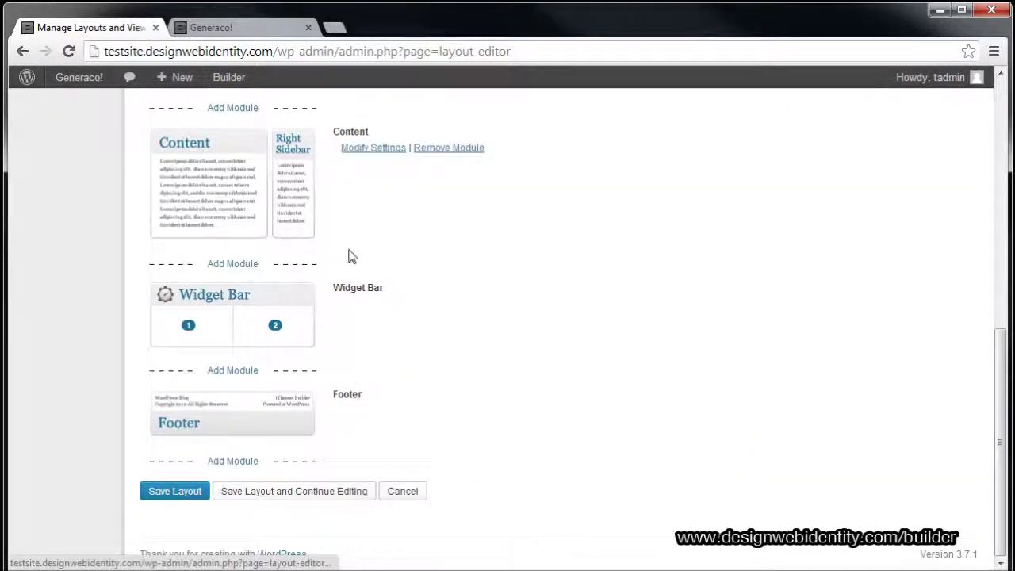
pyautogui.scroll(5, 356, 305)
pyautogui.scroll(-1, 355, 451)
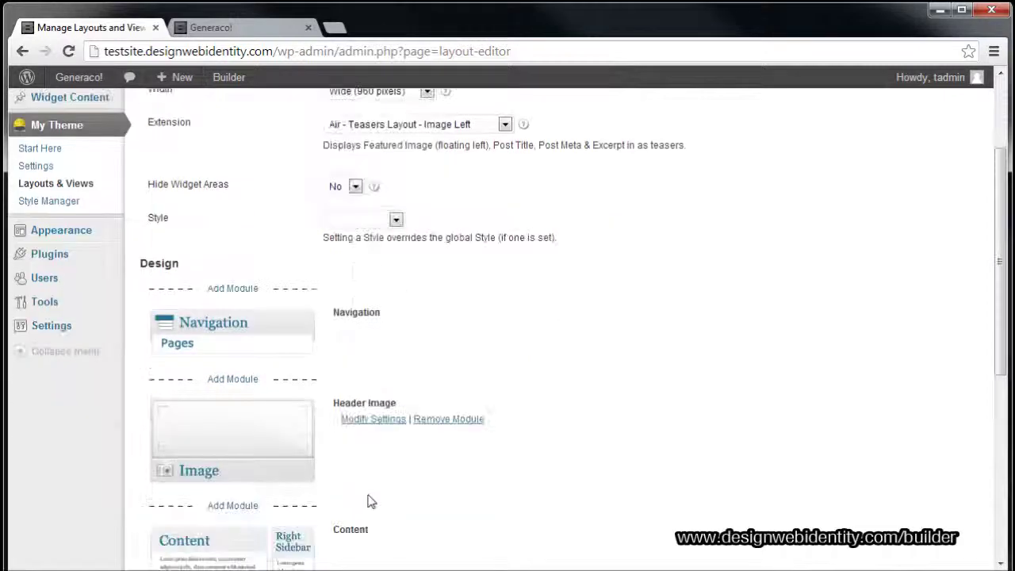
# Step: Change the Header Image style to No Spacing and save the layout
pyautogui.click(372, 419)
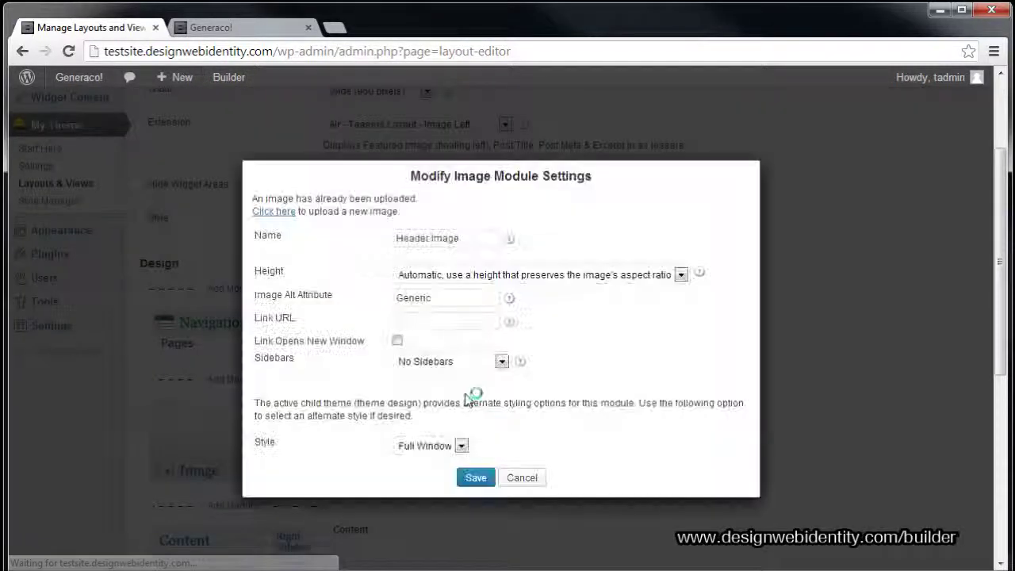
pyautogui.click(462, 446)
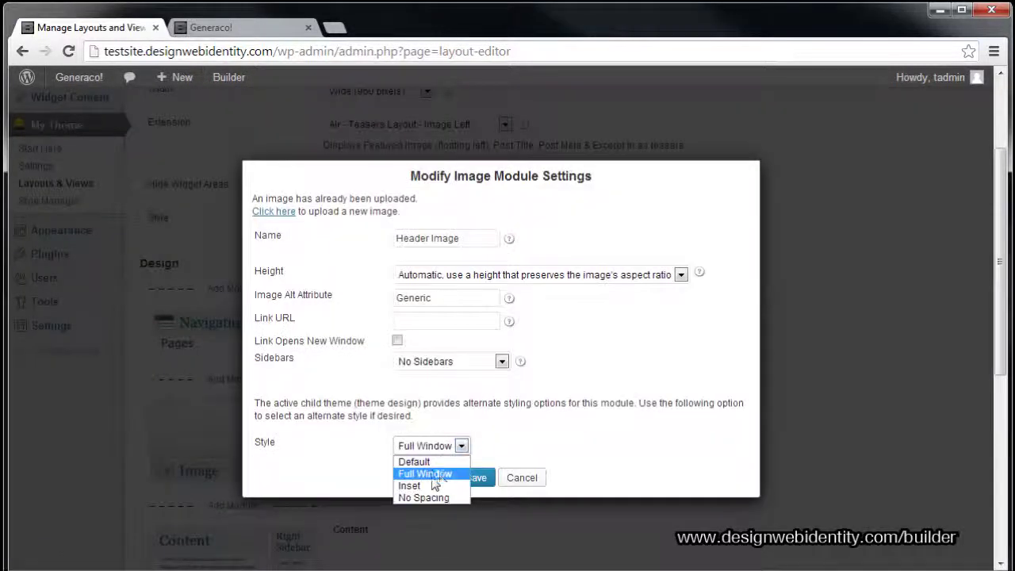
pyautogui.click(441, 497)
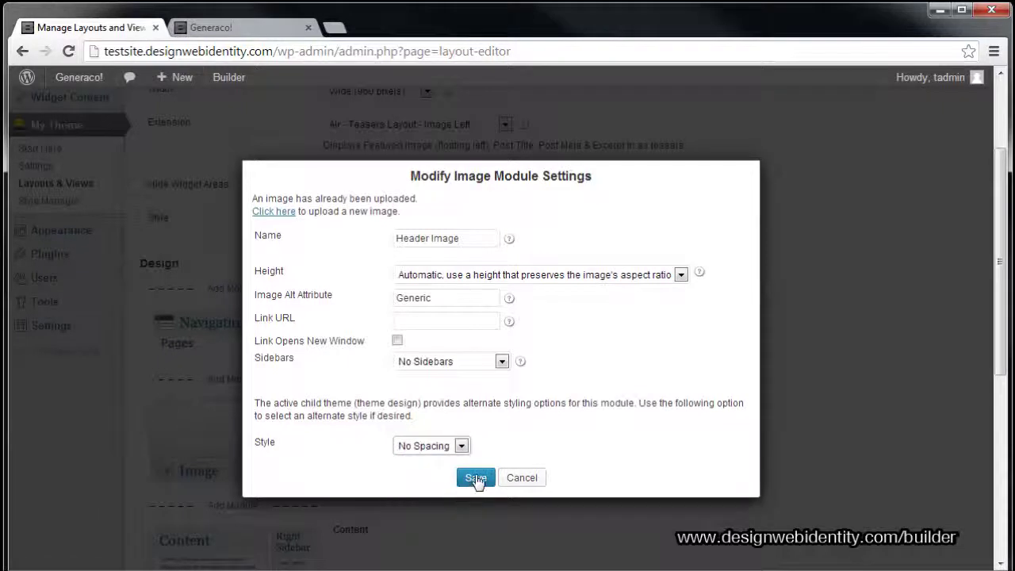
pyautogui.click(476, 479)
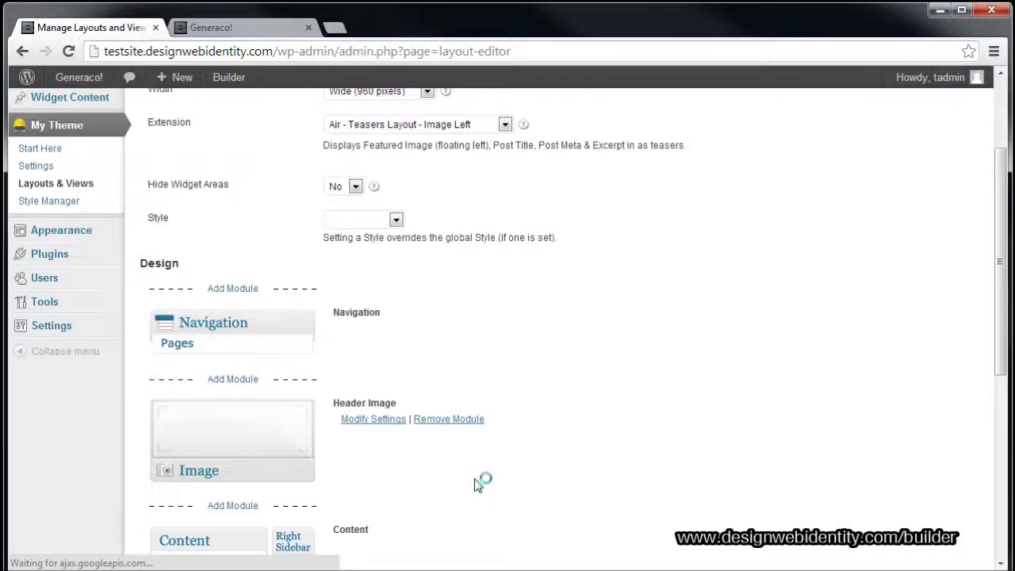
pyautogui.scroll(-5, 476, 480)
pyautogui.click(326, 490)
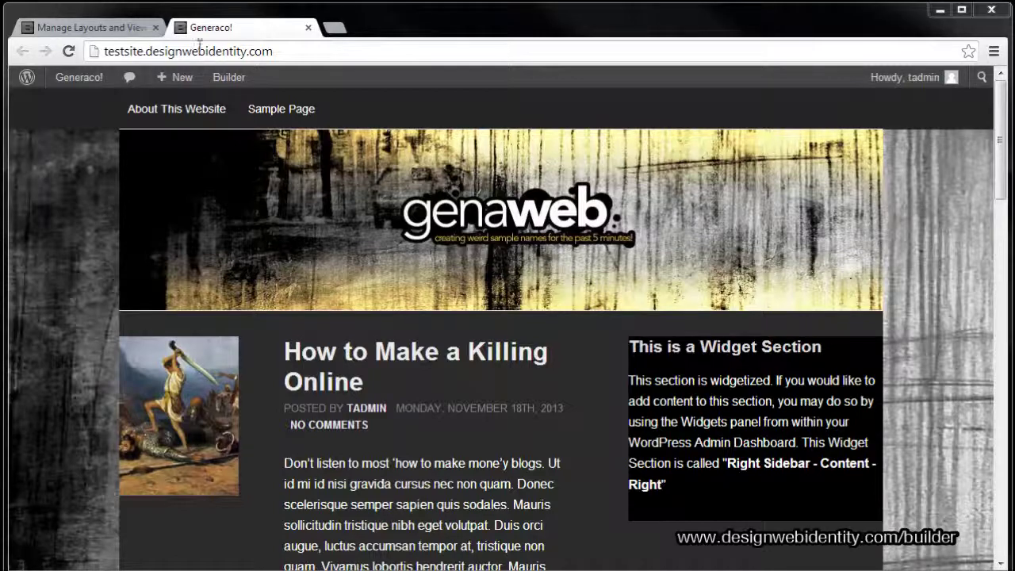
pyautogui.click(79, 27)
# Step: Set the layout's extension to Air - Featured Image Grid & Showcase and save
pyautogui.click(485, 274)
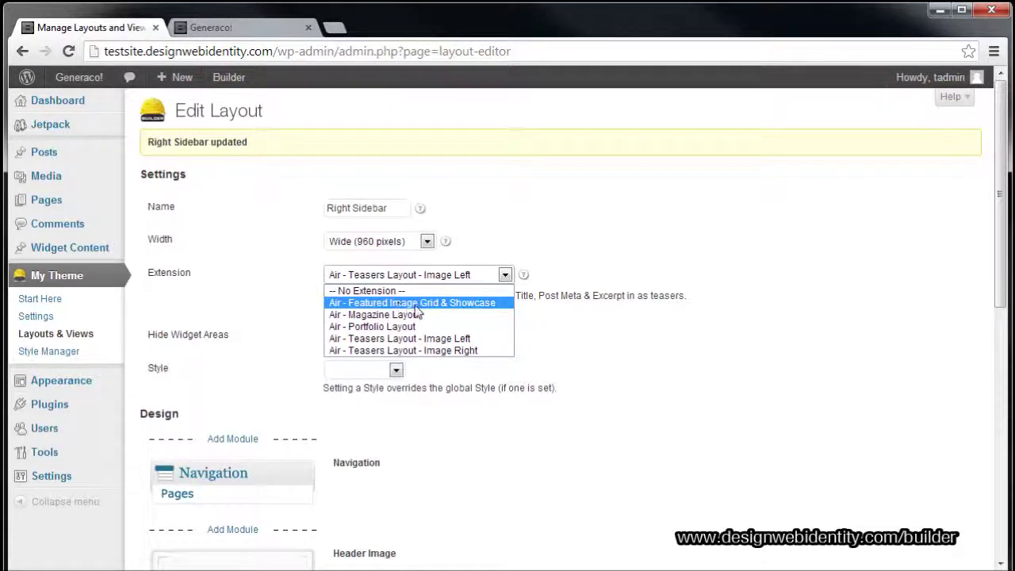
pyautogui.click(400, 303)
pyautogui.scroll(-10, 552, 463)
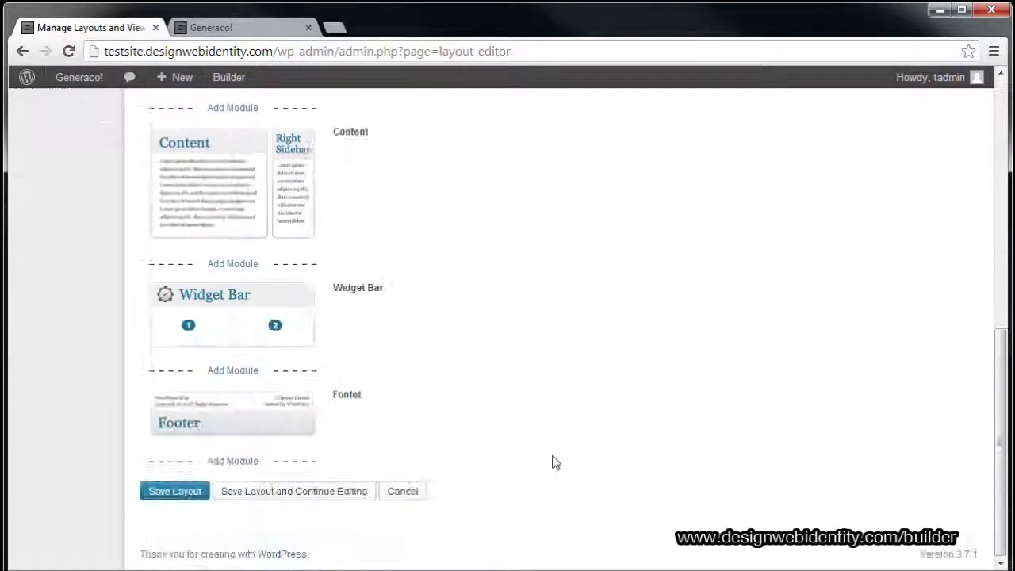
pyautogui.click(349, 493)
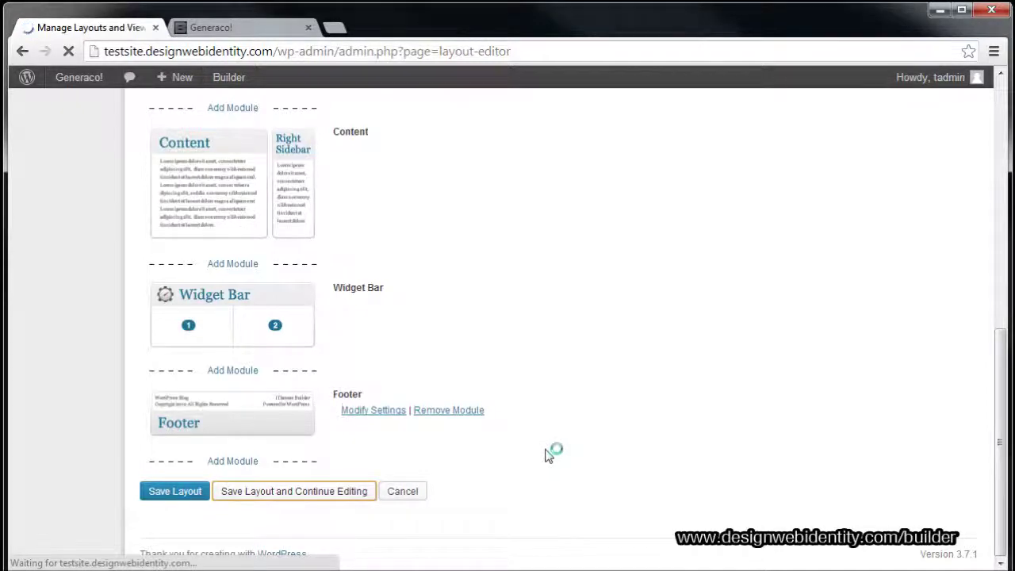
# Step: Reload the Generaco! front page to check the three-image post grid
pyautogui.click(257, 29)
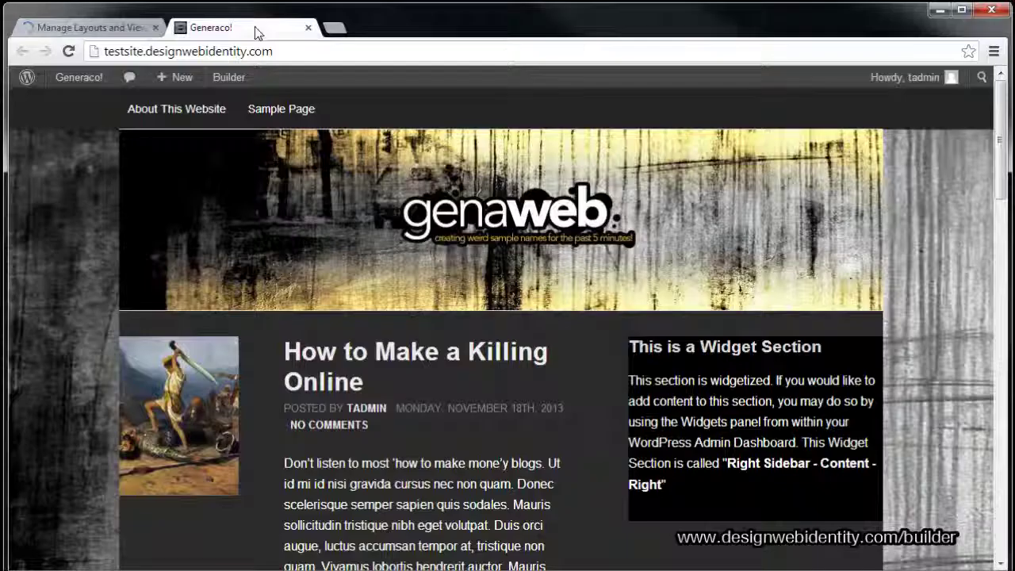
pyautogui.press('F5')
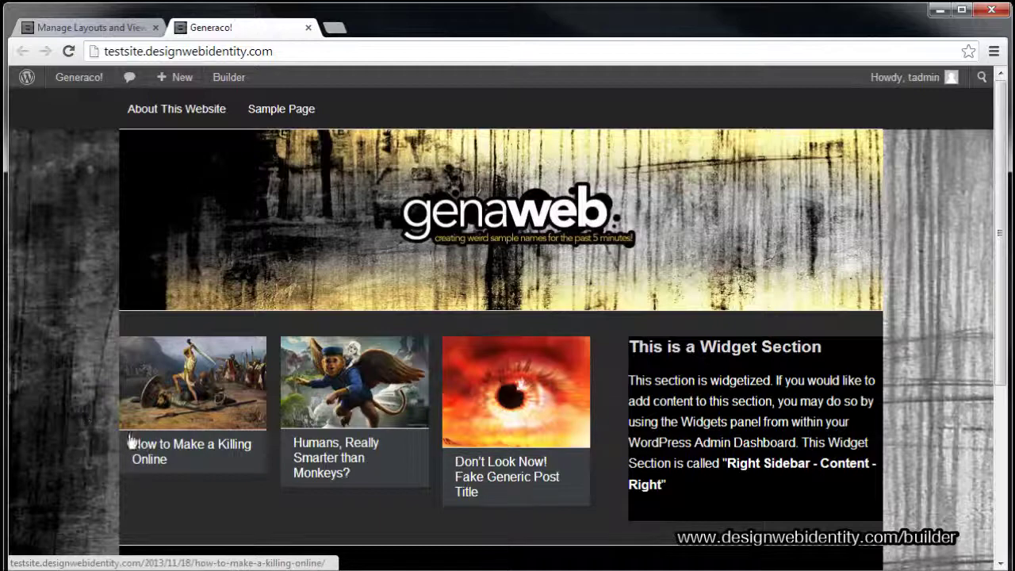
pyautogui.scroll(-2, 235, 403)
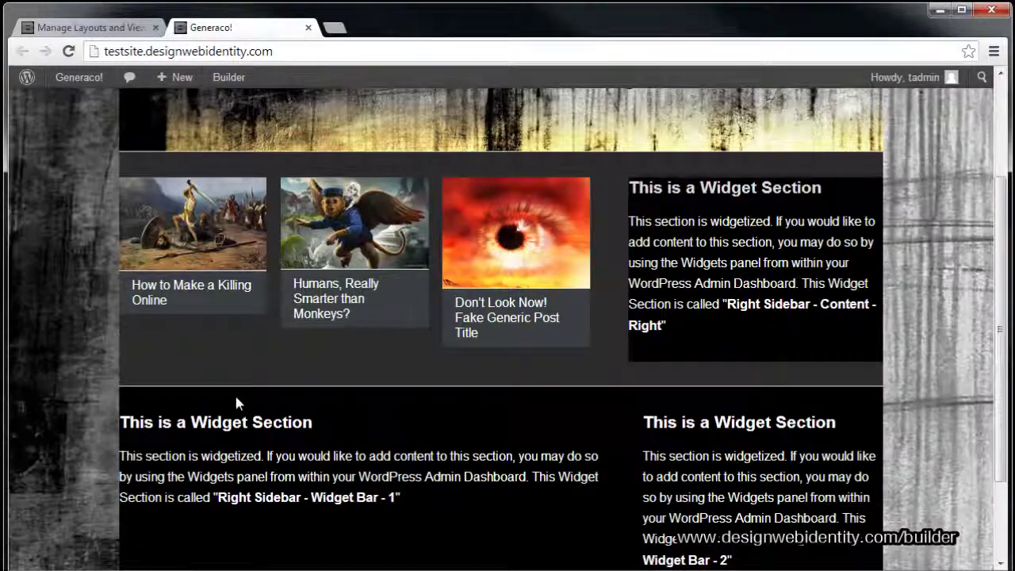
pyautogui.scroll(2, 236, 403)
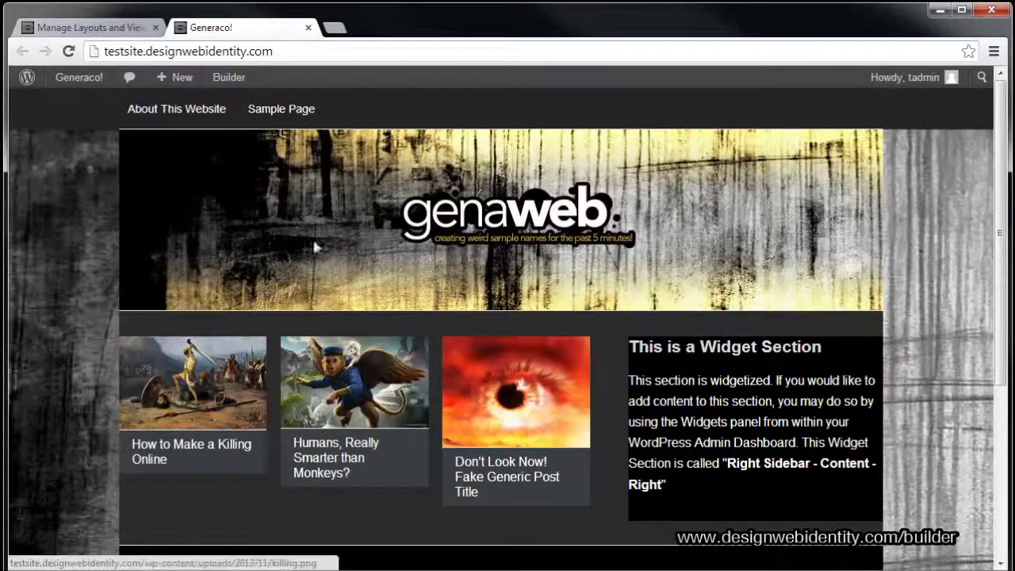
pyautogui.click(55, 24)
pyautogui.click(402, 273)
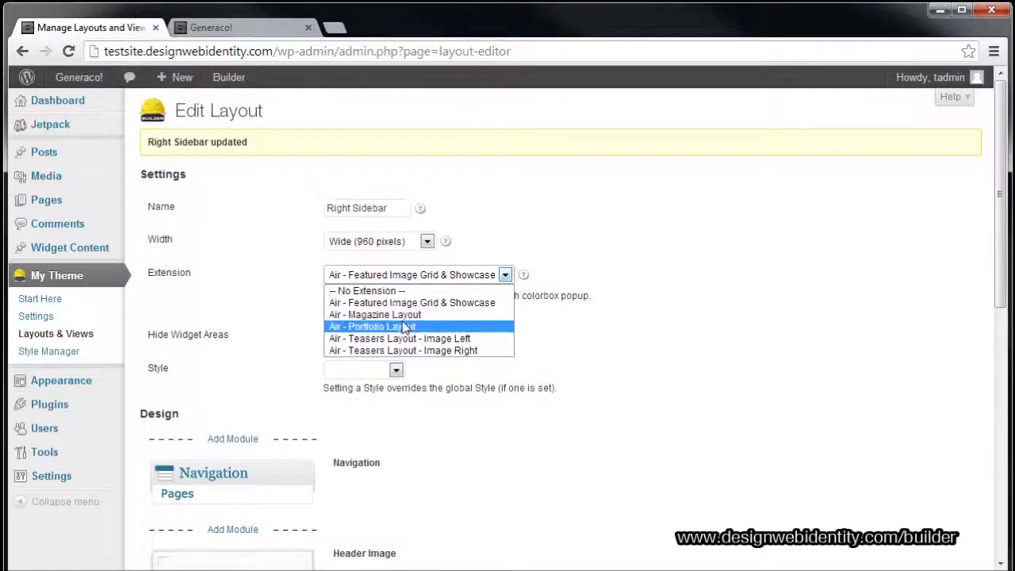
# Step: Try the Air - Magazine Layout extension, save, and preview it on the front page
pyautogui.click(407, 315)
pyautogui.scroll(-7, 736, 452)
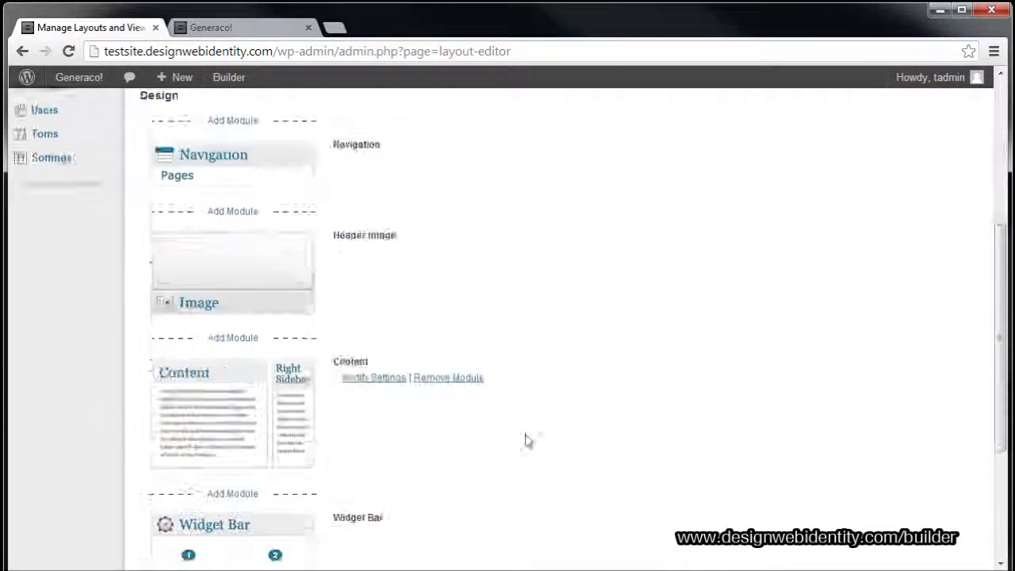
pyautogui.click(331, 491)
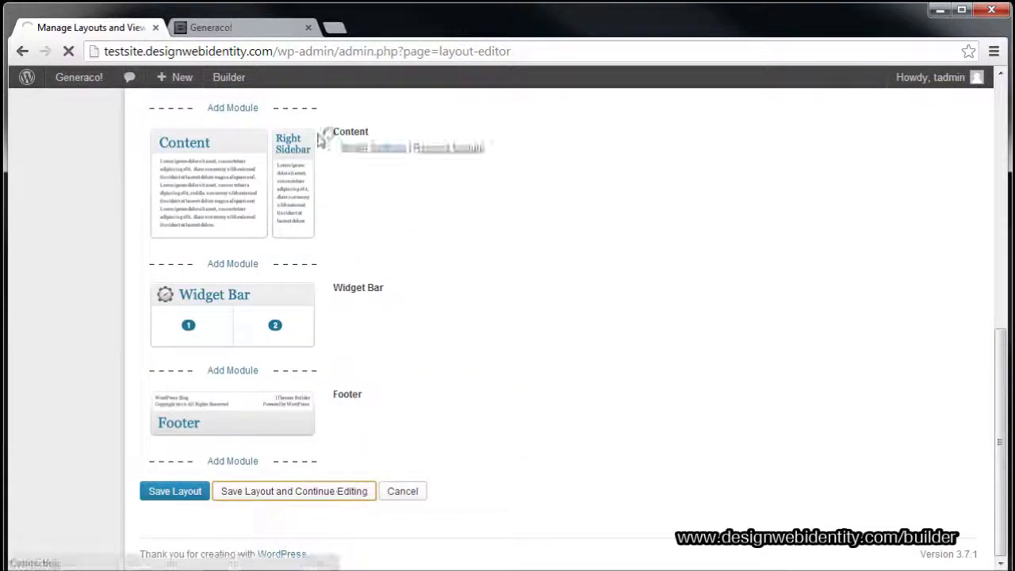
pyautogui.click(258, 28)
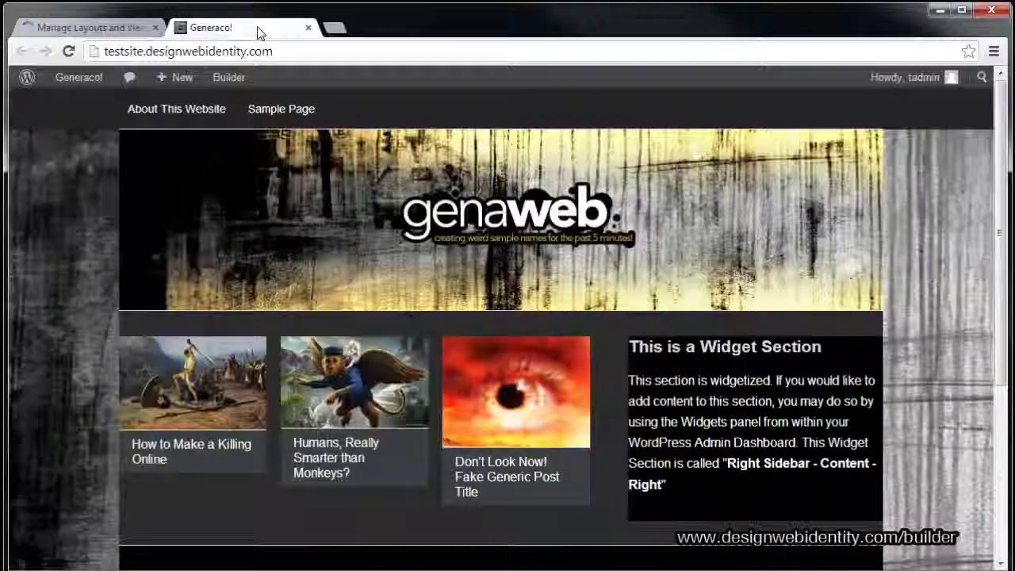
pyautogui.press('F5')
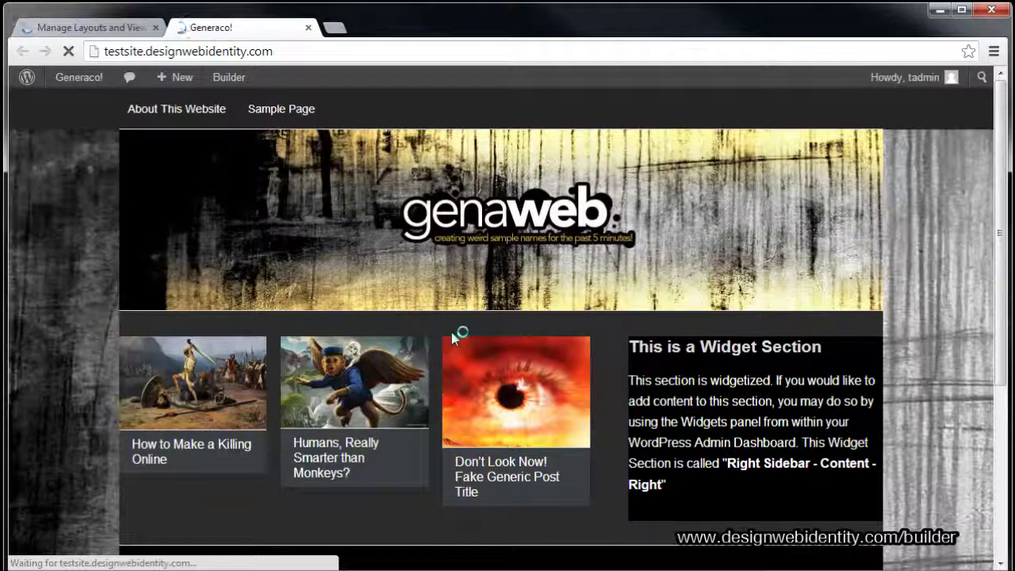
pyautogui.scroll(-3, 450, 325)
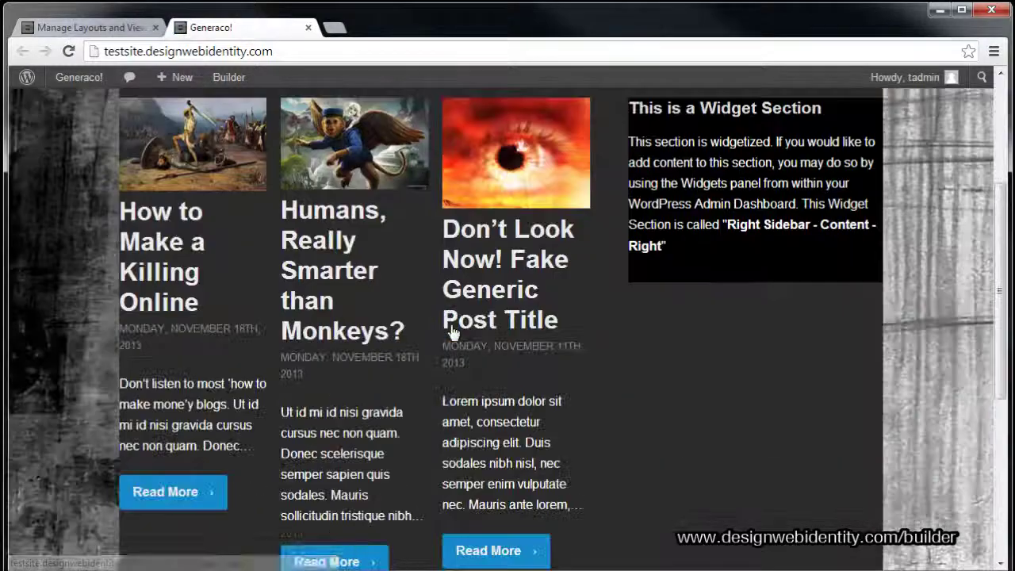
pyautogui.scroll(3, 450, 325)
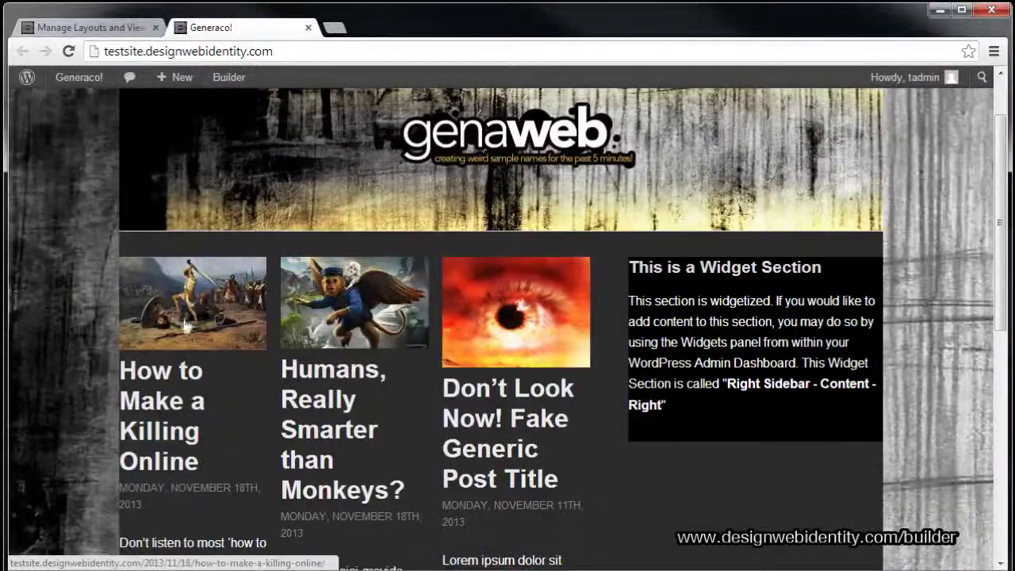
pyautogui.scroll(-4, 164, 394)
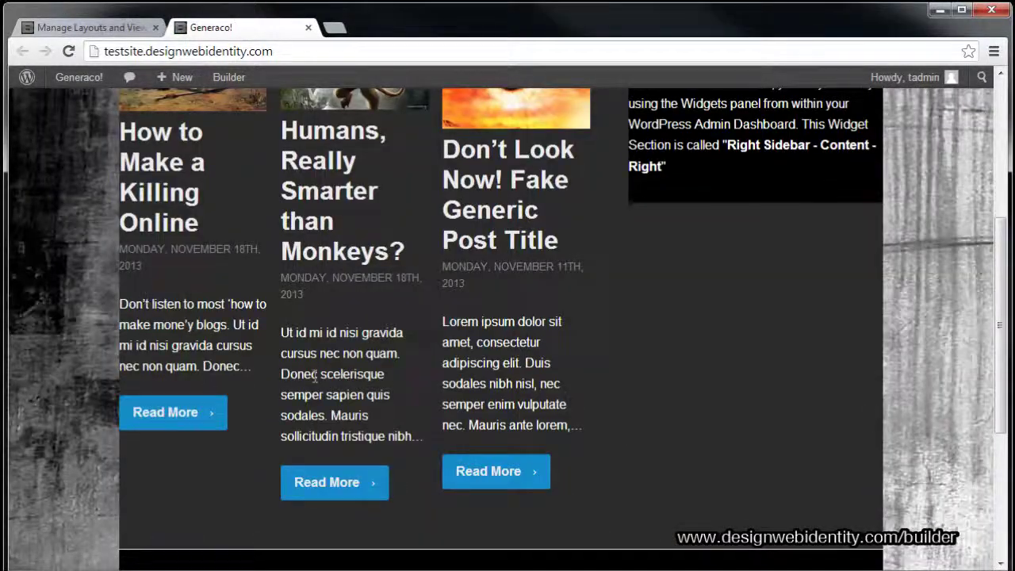
pyautogui.scroll(4, 608, 465)
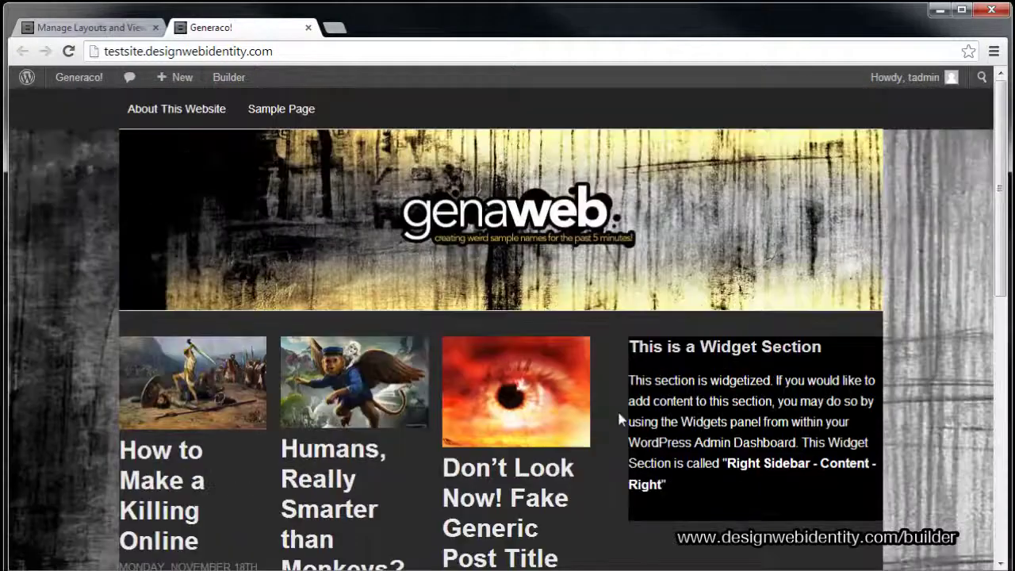
# Step: Switch the extension to Air - Portfolio Layout, save, and check the images-and-titles grid
pyautogui.click(111, 27)
pyautogui.click(379, 274)
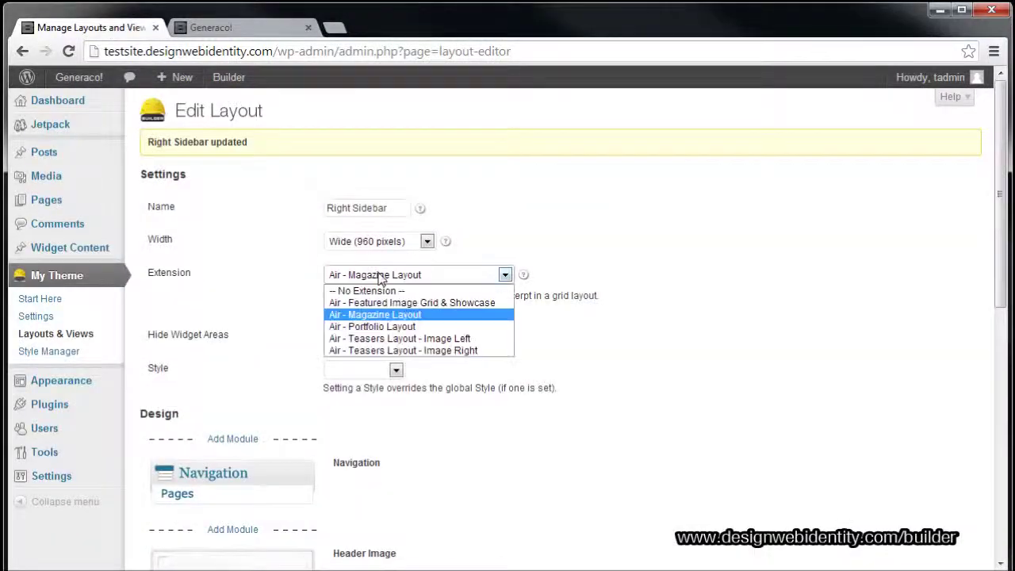
pyautogui.click(379, 326)
pyautogui.scroll(-8, 290, 385)
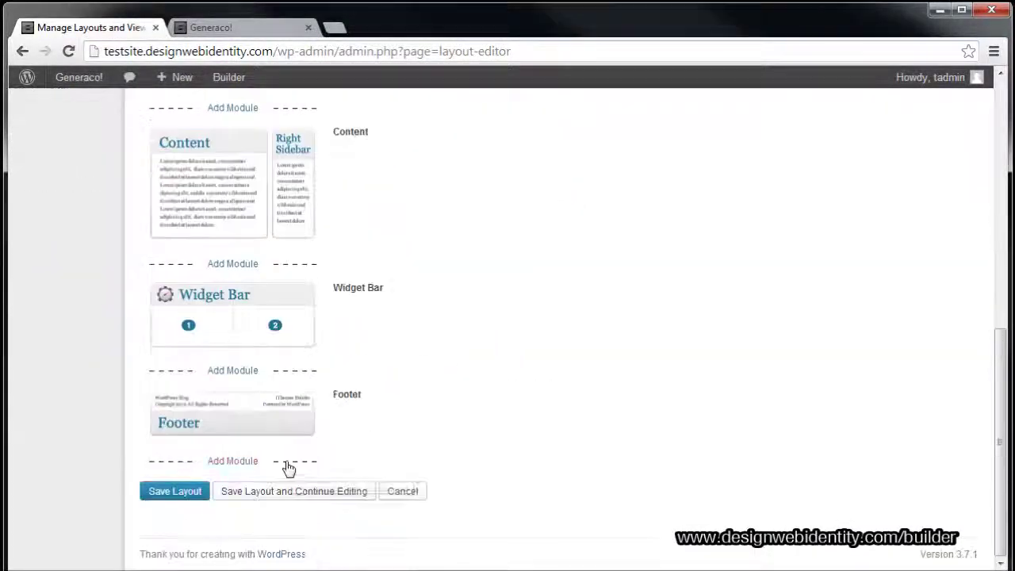
pyautogui.click(294, 495)
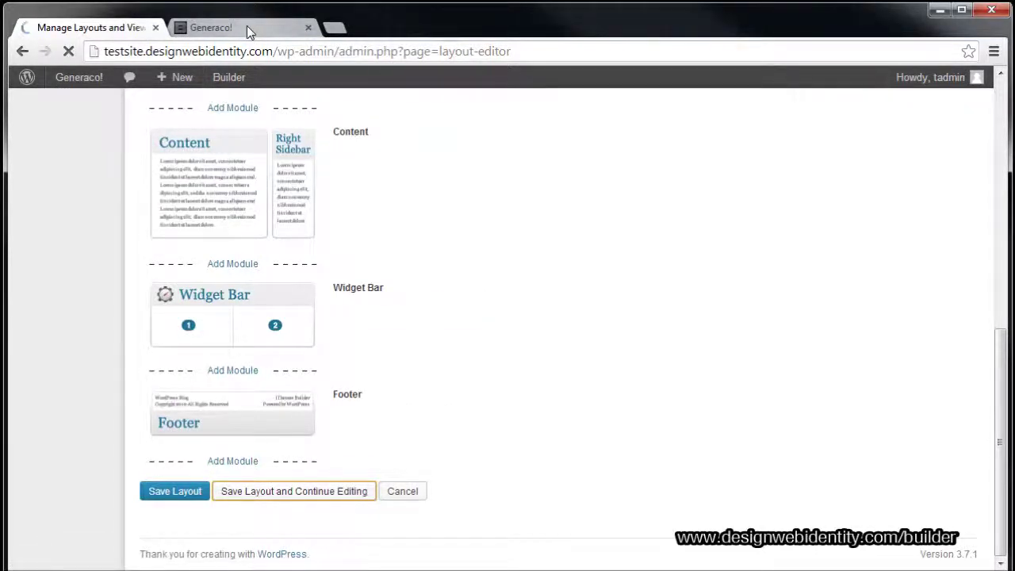
pyautogui.click(246, 26)
pyautogui.press('F5')
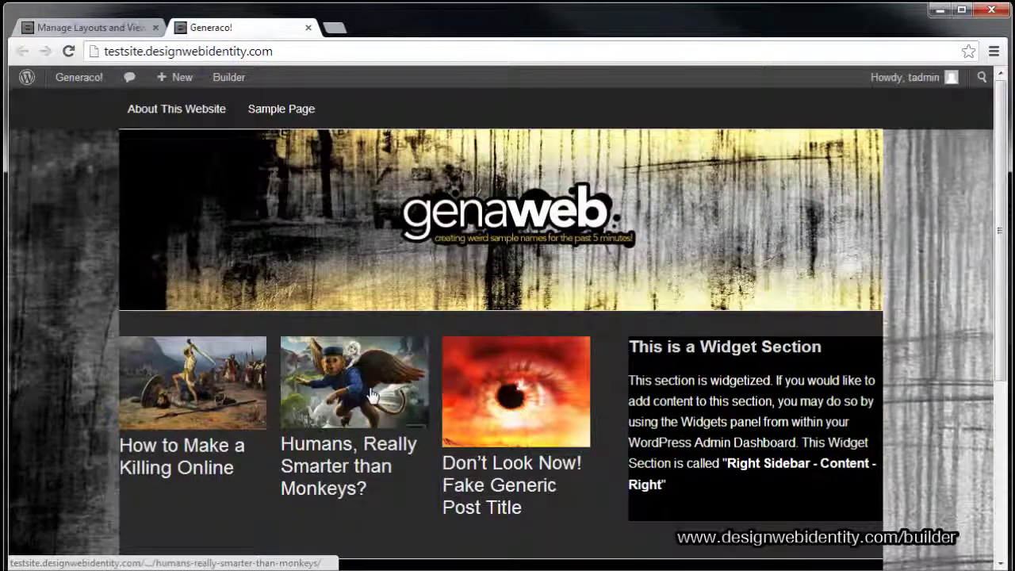
pyautogui.scroll(-3, 371, 394)
pyautogui.scroll(3, 371, 394)
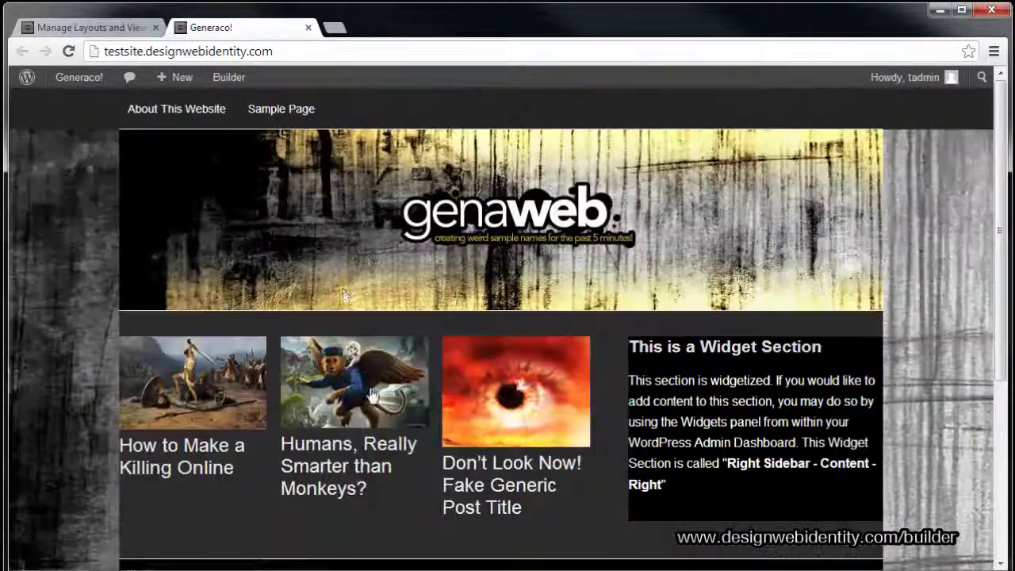
pyautogui.click(79, 31)
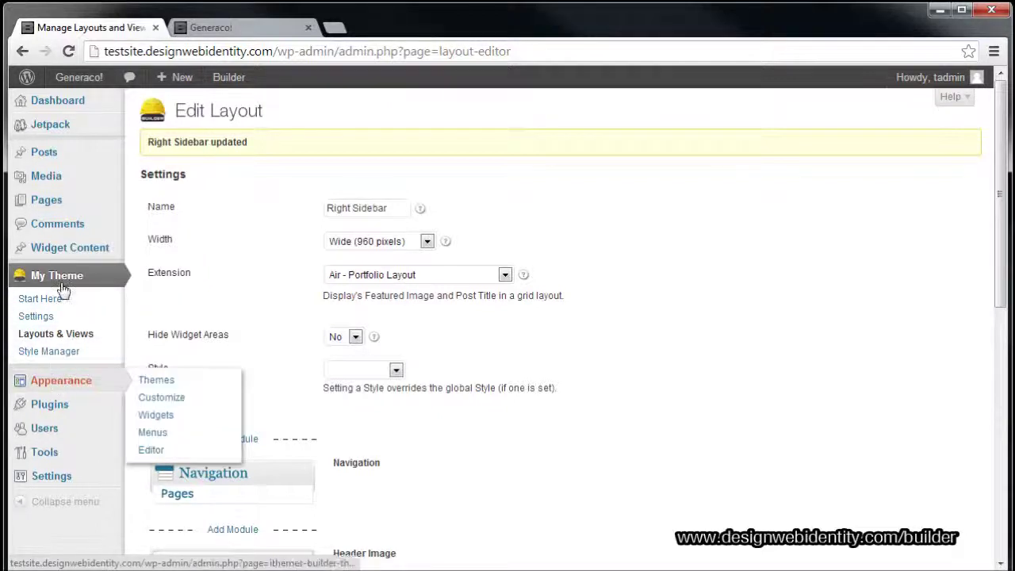
# Step: Activate the Foundation theme from Appearance > Themes
pyautogui.moveTo(61, 382)
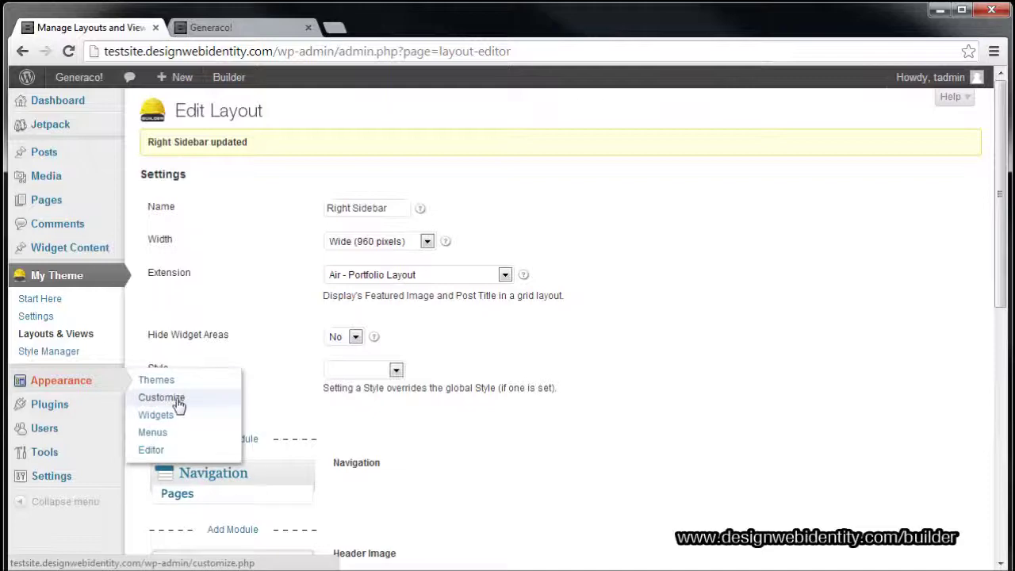
pyautogui.click(171, 384)
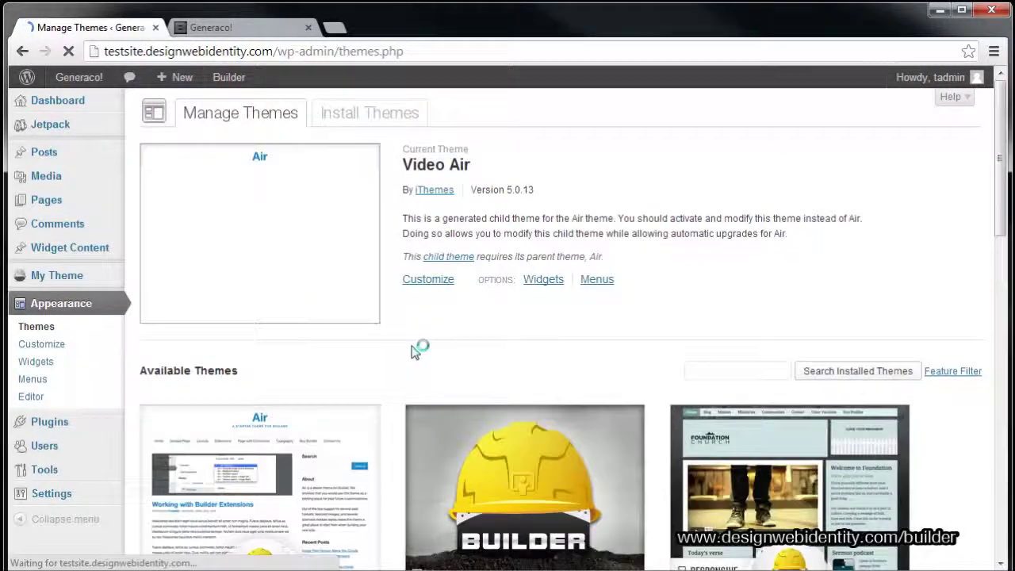
pyautogui.scroll(-3, 386, 358)
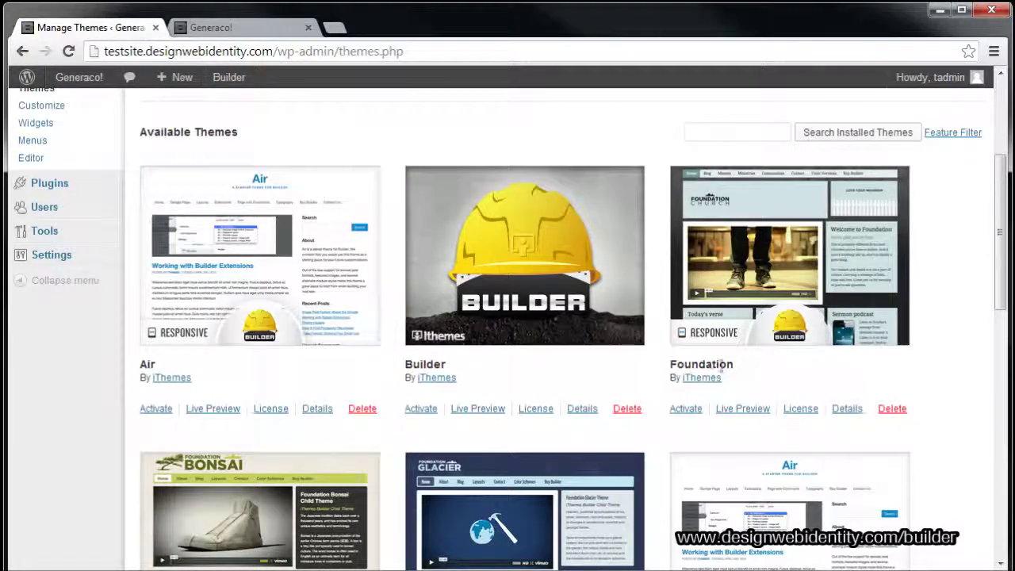
pyautogui.click(680, 410)
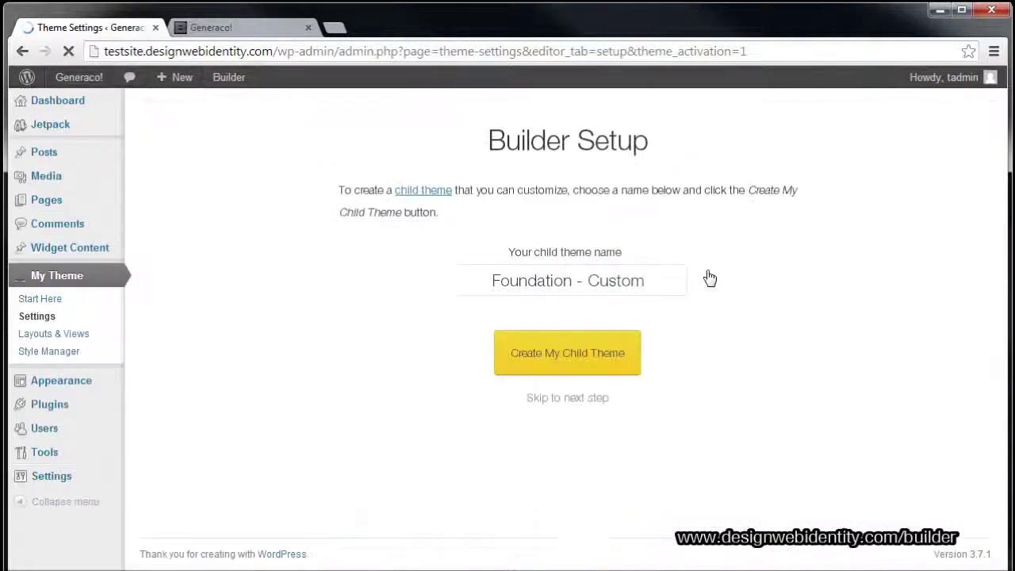
# Step: Create the 'Foundation - Video' child theme and replace layouts with the theme's included ones
pyautogui.moveTo(639, 361); pyautogui.dragTo(581, 362)
pyautogui.write('Video')
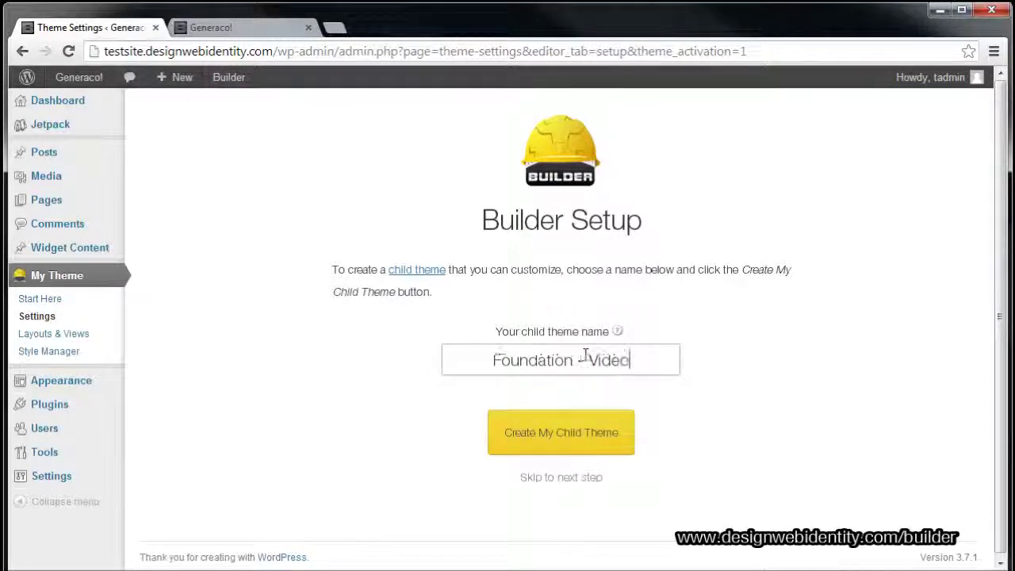
pyautogui.click(571, 426)
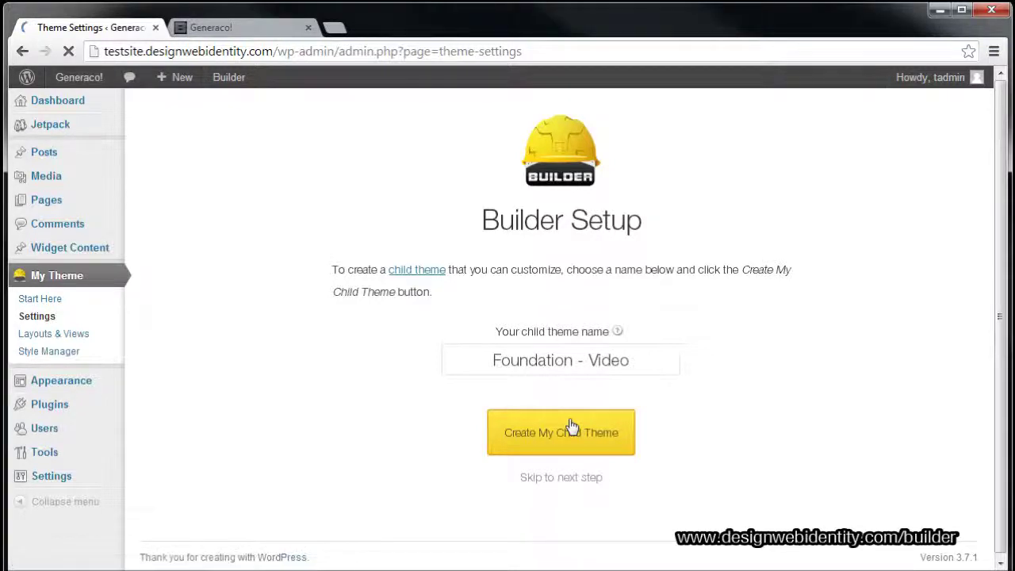
pyautogui.click(488, 357)
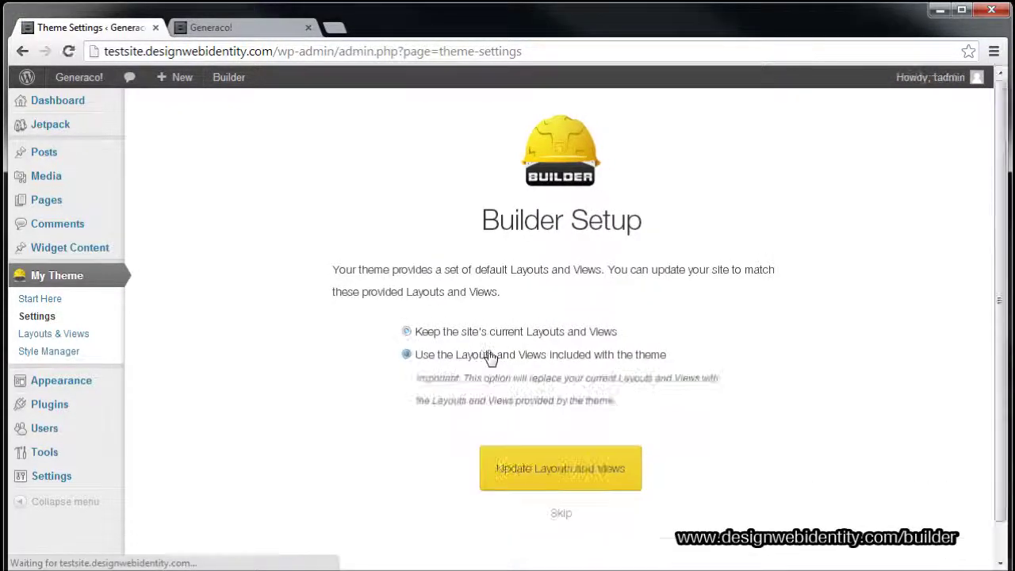
pyautogui.click(543, 479)
pyautogui.click(555, 192)
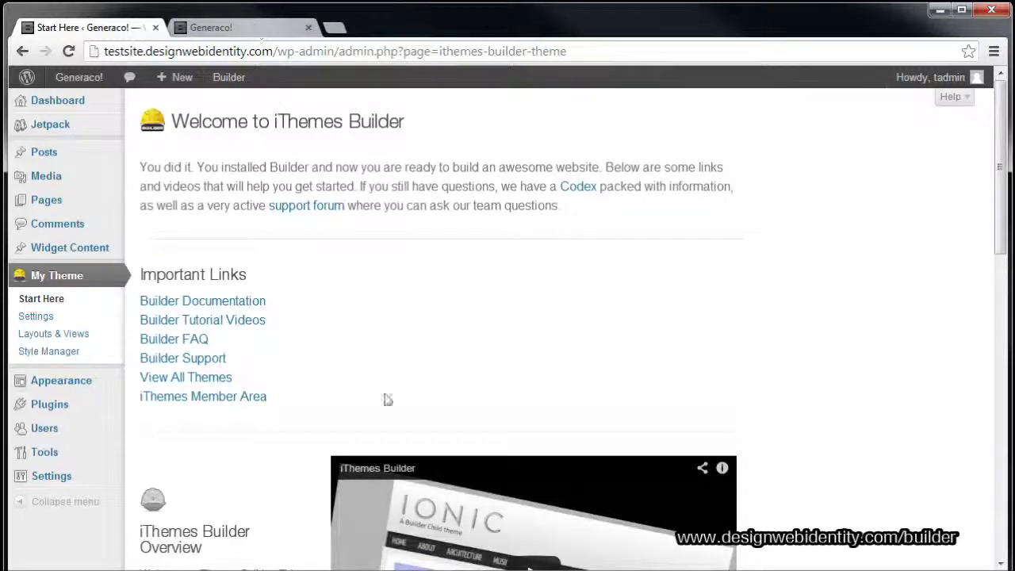
pyautogui.click(231, 28)
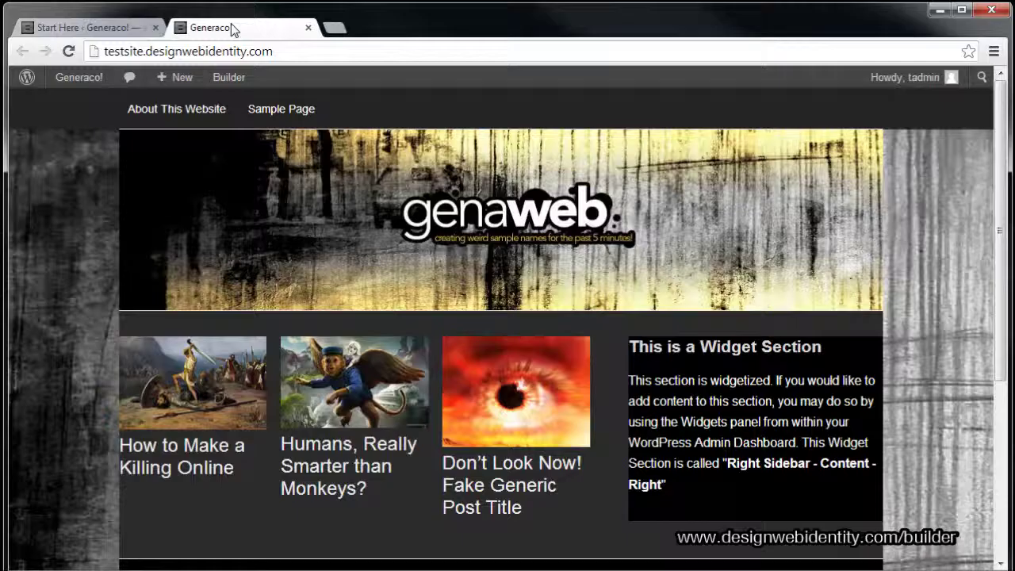
pyautogui.click(68, 50)
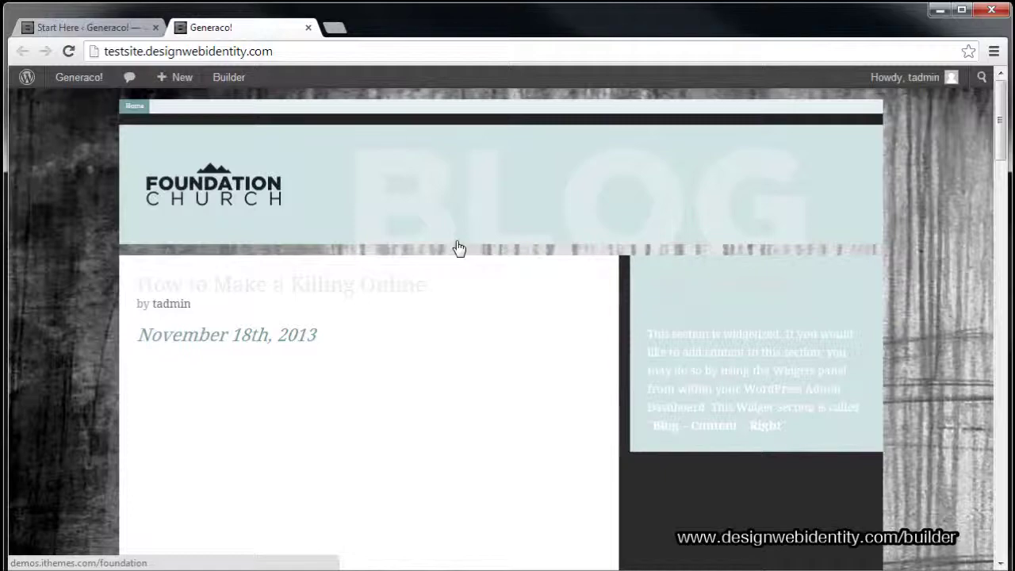
pyautogui.scroll(-15, 452, 248)
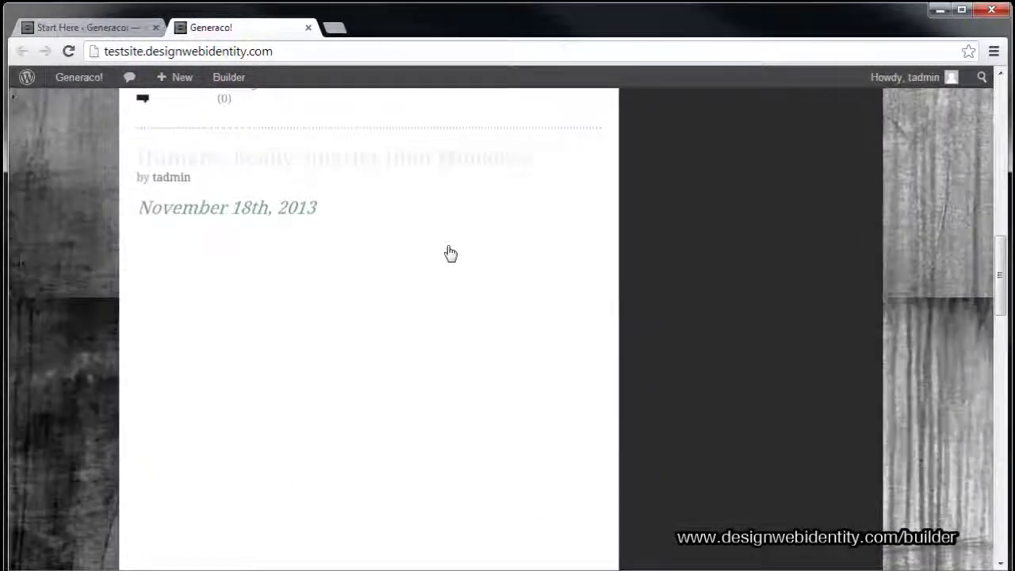
pyautogui.scroll(15, 449, 252)
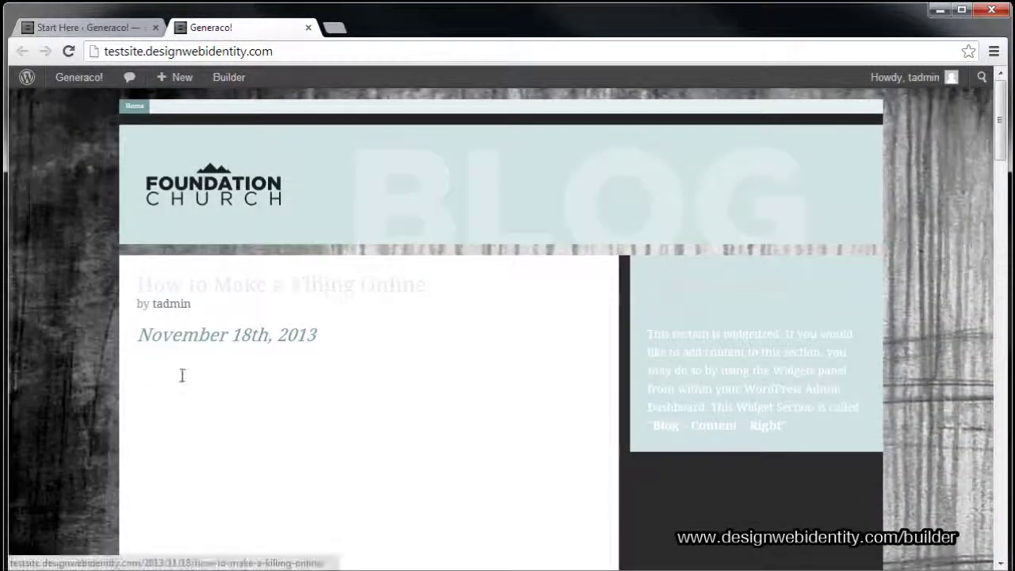
pyautogui.moveTo(181, 375); pyautogui.dragTo(287, 460)
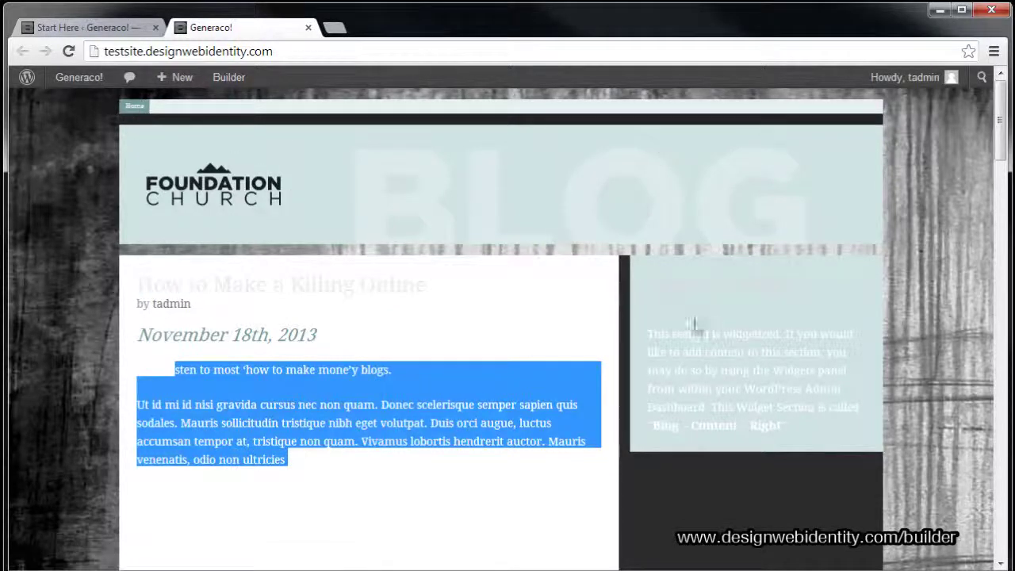
pyautogui.moveTo(659, 283); pyautogui.dragTo(736, 310)
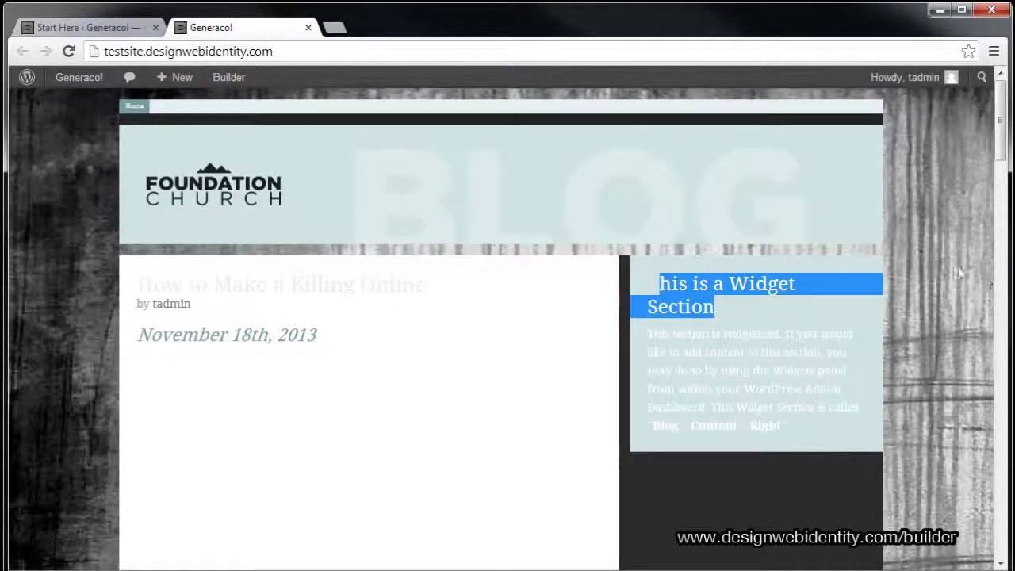
pyautogui.click(110, 28)
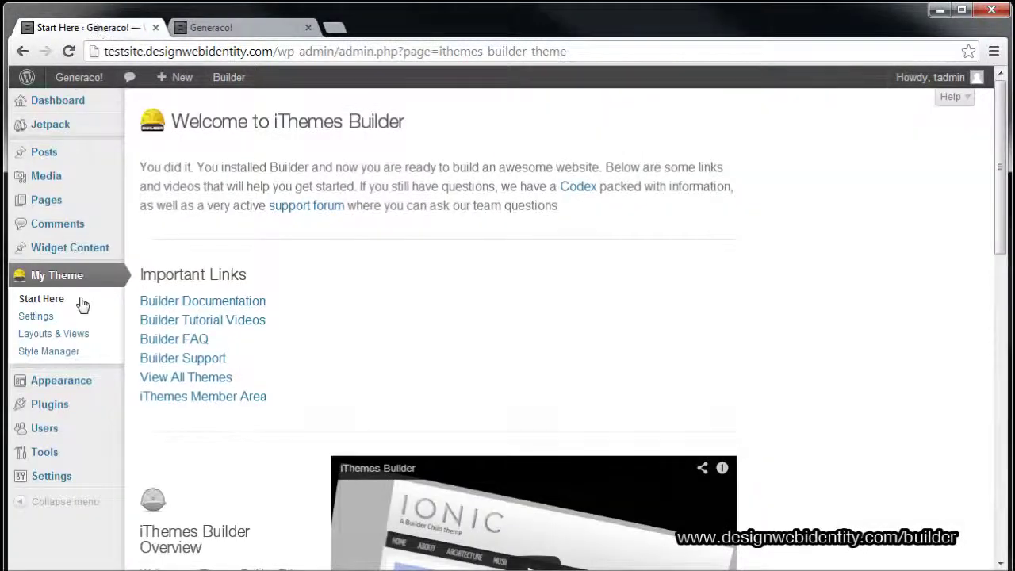
# Step: In the Style Manager, create a style named 'New' with Global set to Yes, then scroll down
pyautogui.click(66, 351)
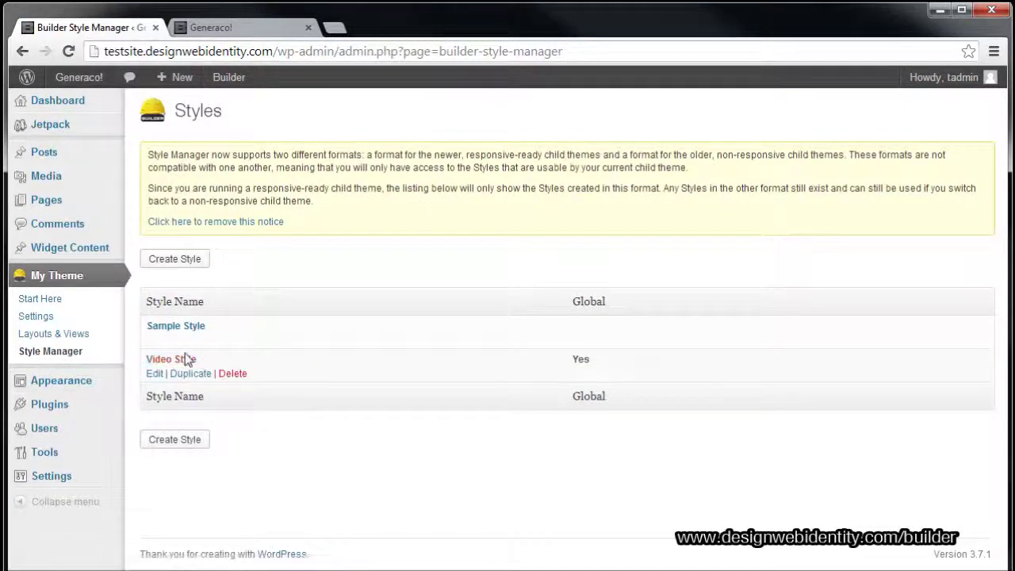
pyautogui.click(198, 261)
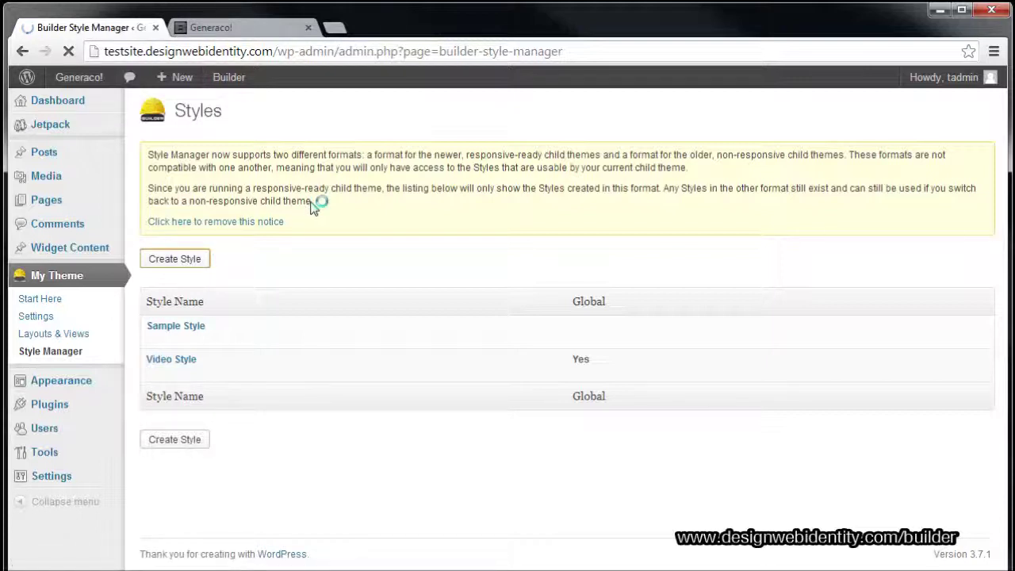
pyautogui.click(224, 207)
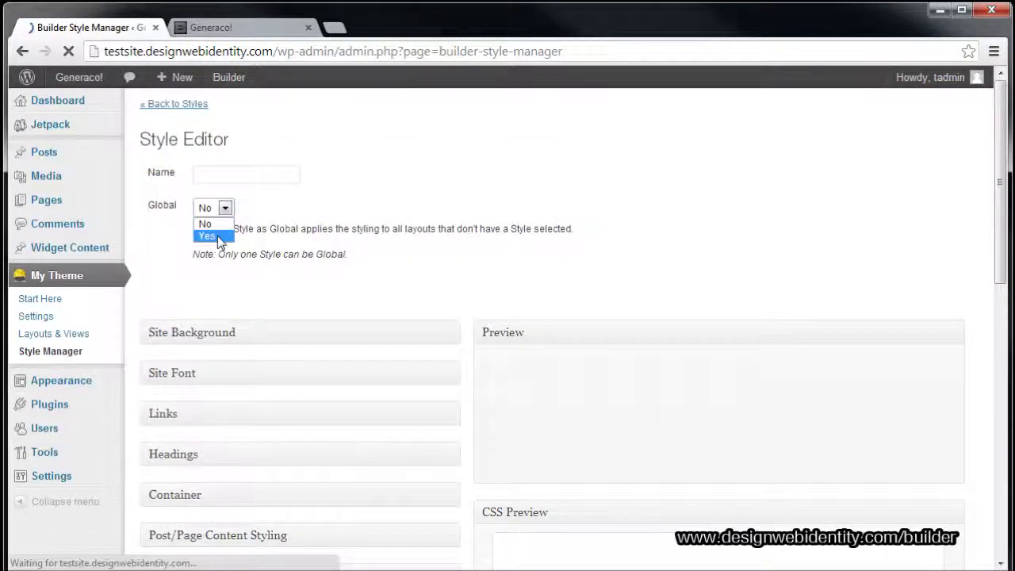
pyautogui.click(217, 236)
pyautogui.click(233, 174)
pyautogui.write('New')
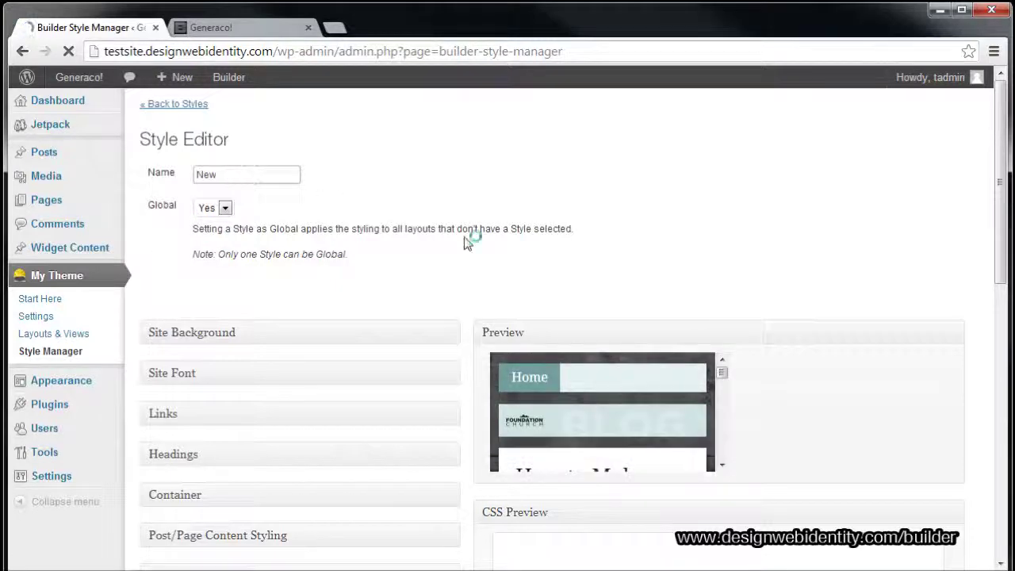
pyautogui.scroll(-1, 466, 242)
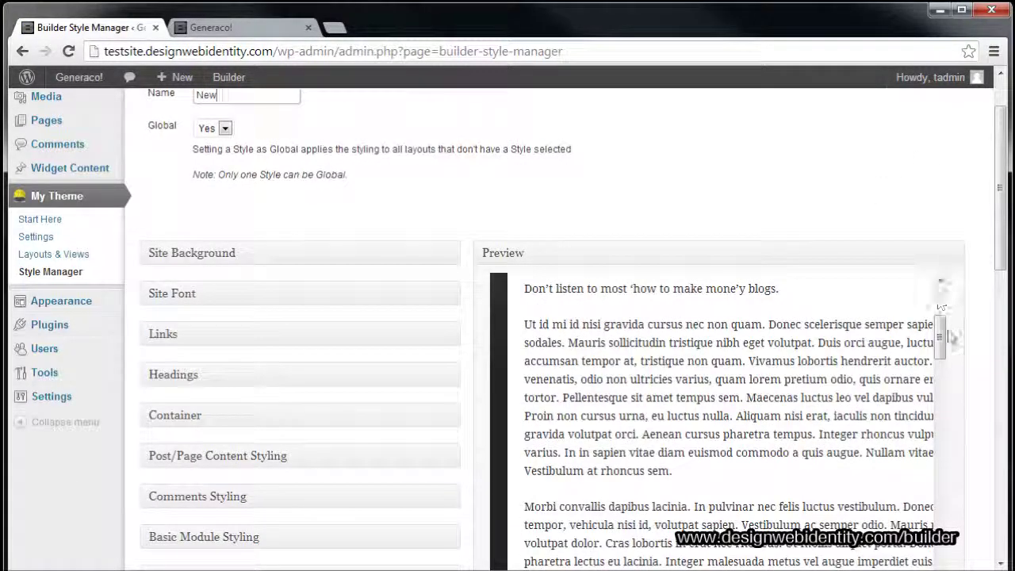
pyautogui.moveTo(941, 333); pyautogui.dragTo(941, 280)
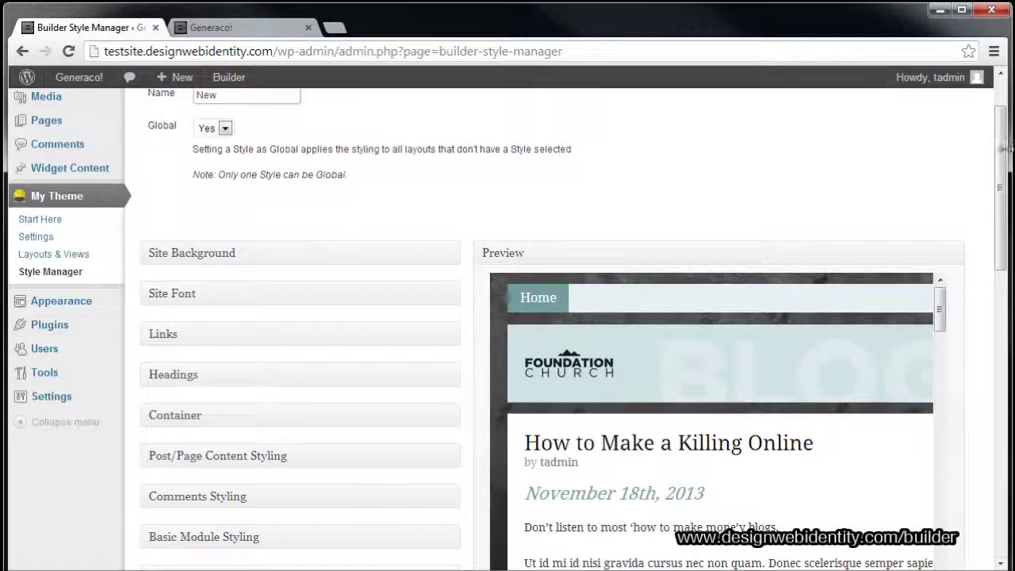
pyautogui.moveTo(1003, 147); pyautogui.dragTo(997, 547)
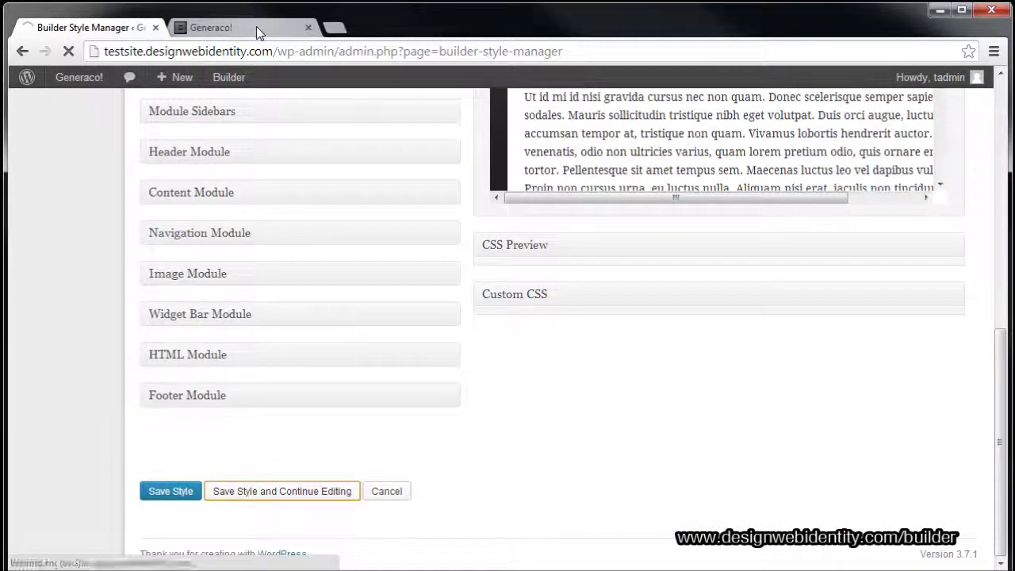
# Step: Reload the Generaco! front page and scroll through the posts to review the new style
pyautogui.click(256, 26)
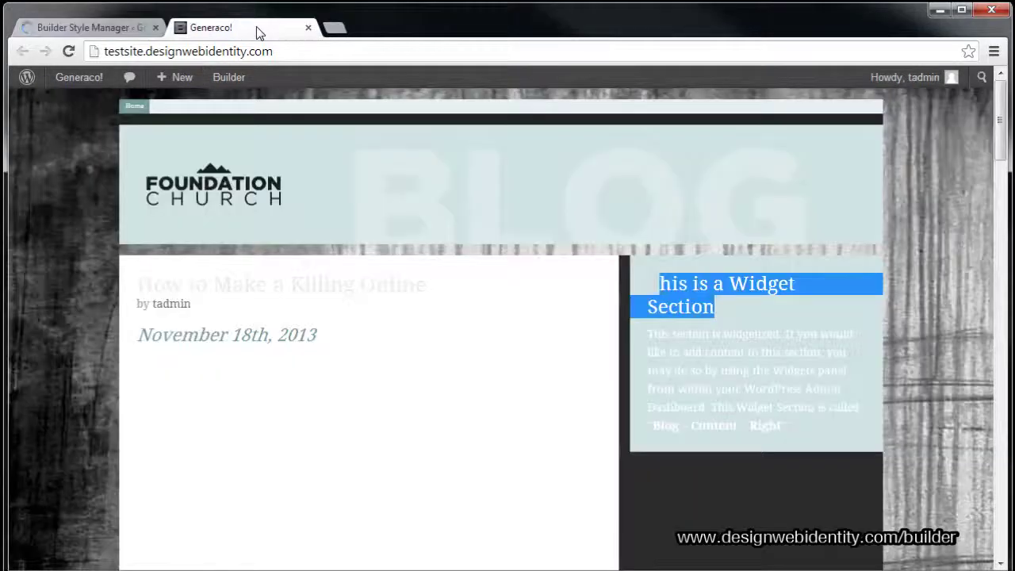
pyautogui.press('F5')
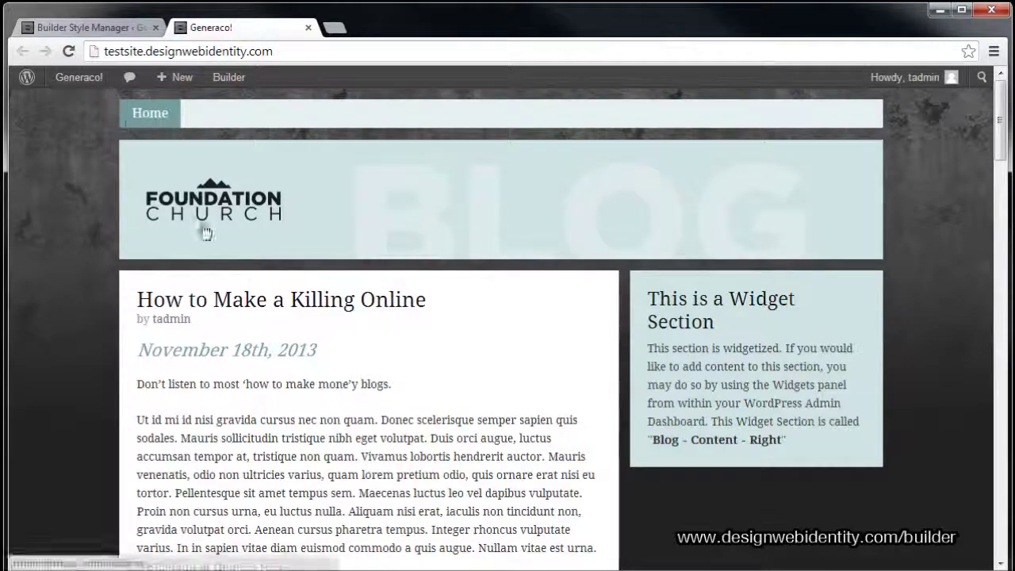
pyautogui.scroll(-8, 305, 308)
pyautogui.scroll(-12, 341, 412)
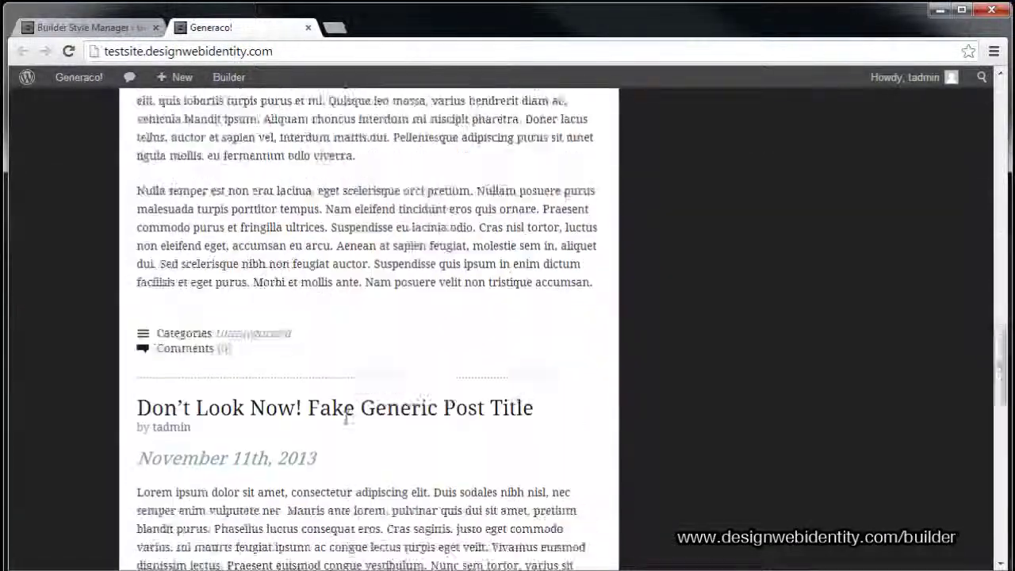
pyautogui.scroll(12, 349, 420)
pyautogui.scroll(8, 356, 425)
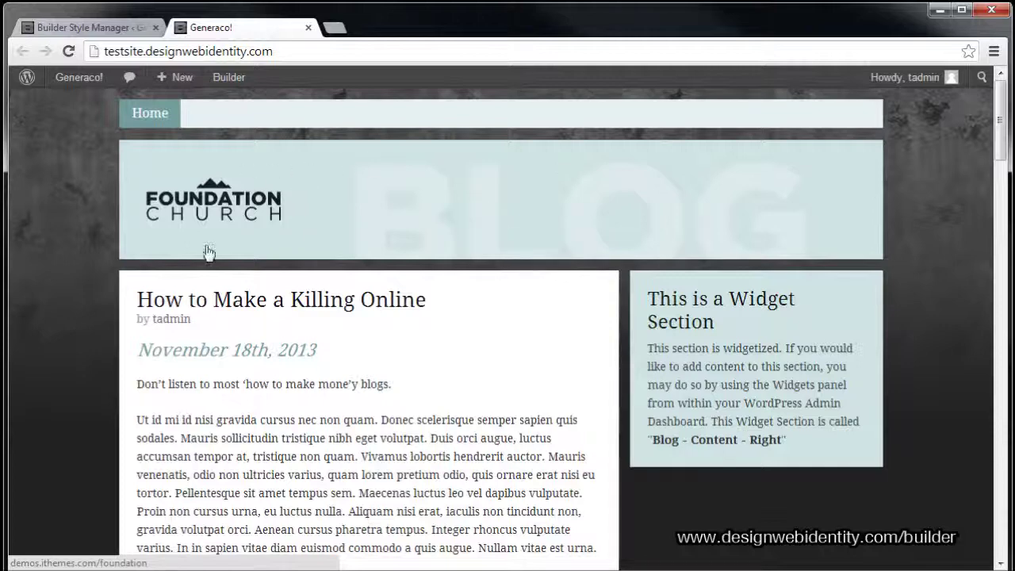
# Step: Open the Blog layout from the Builder Layouts & Views list
pyautogui.click(111, 28)
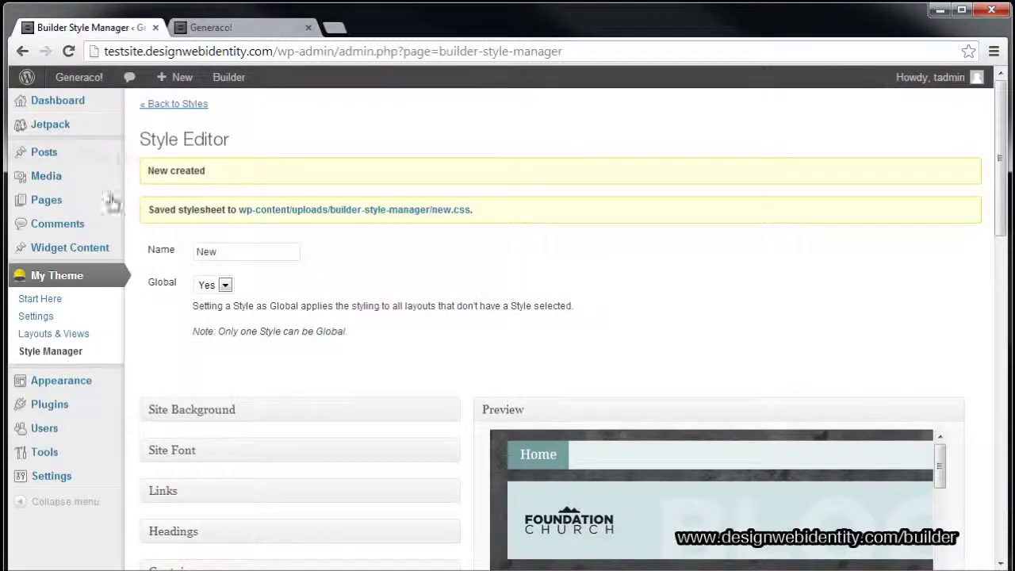
pyautogui.click(28, 333)
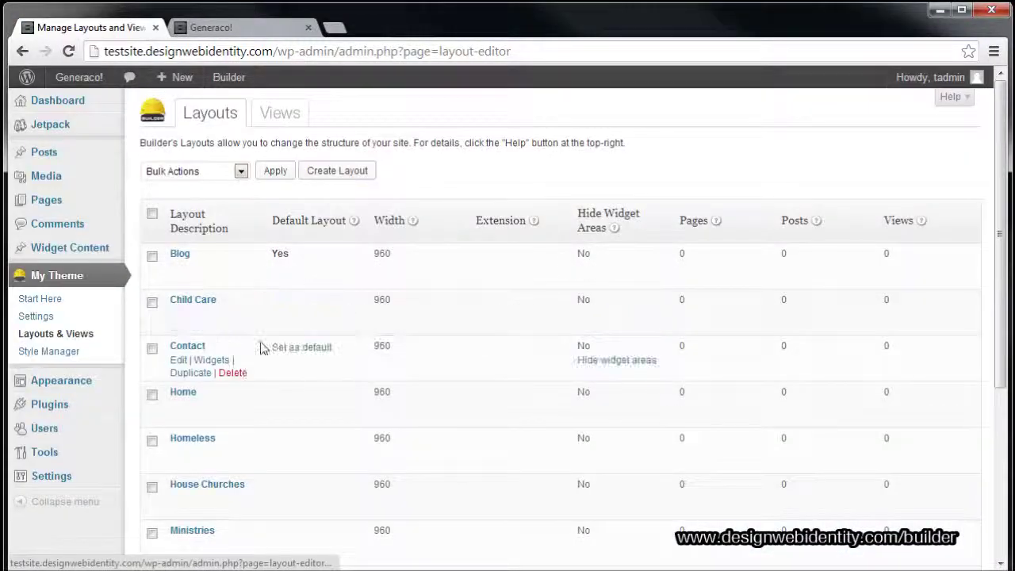
pyautogui.scroll(-2, 269, 432)
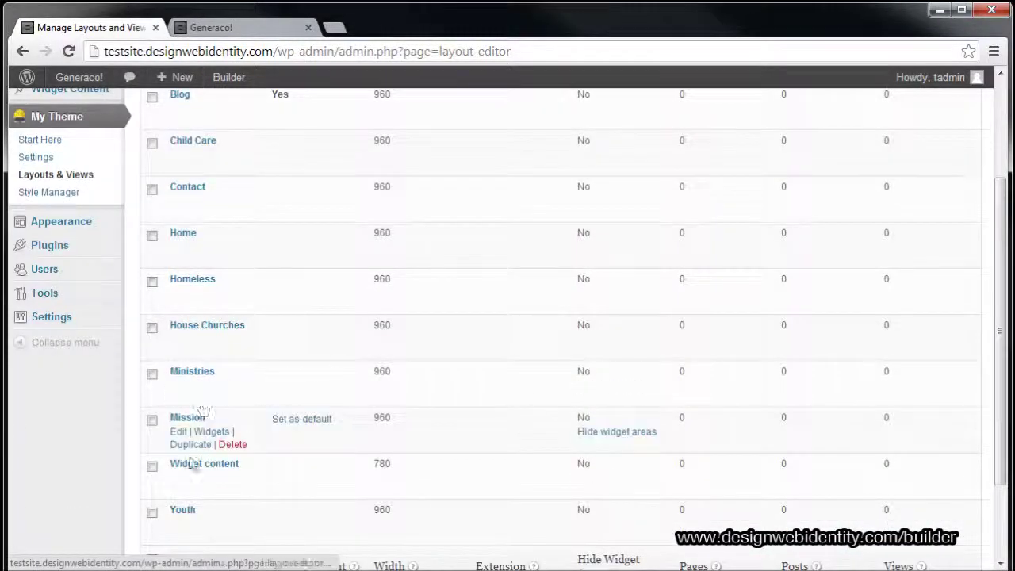
pyautogui.scroll(-1, 207, 458)
pyautogui.scroll(2, 208, 252)
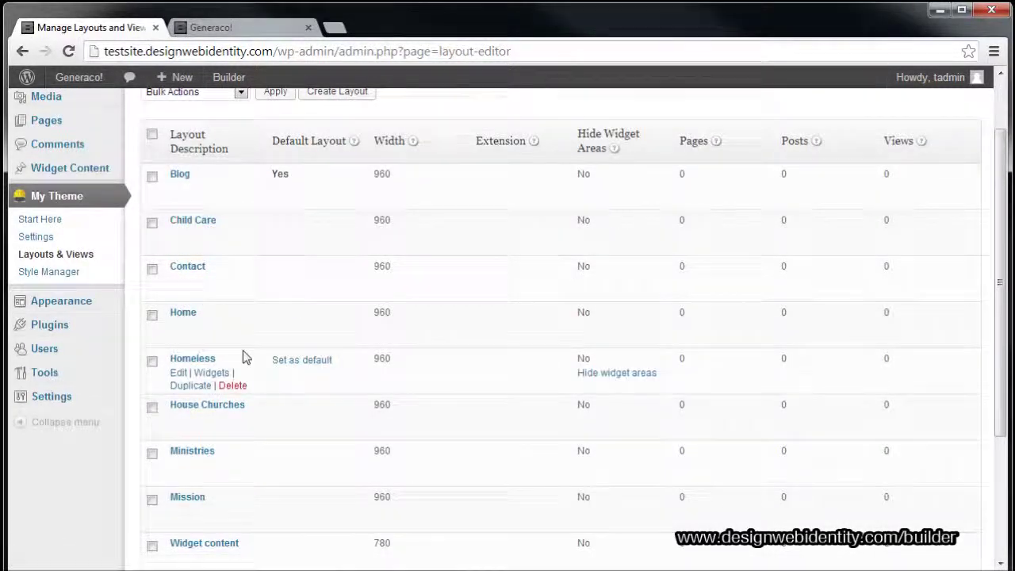
pyautogui.click(180, 174)
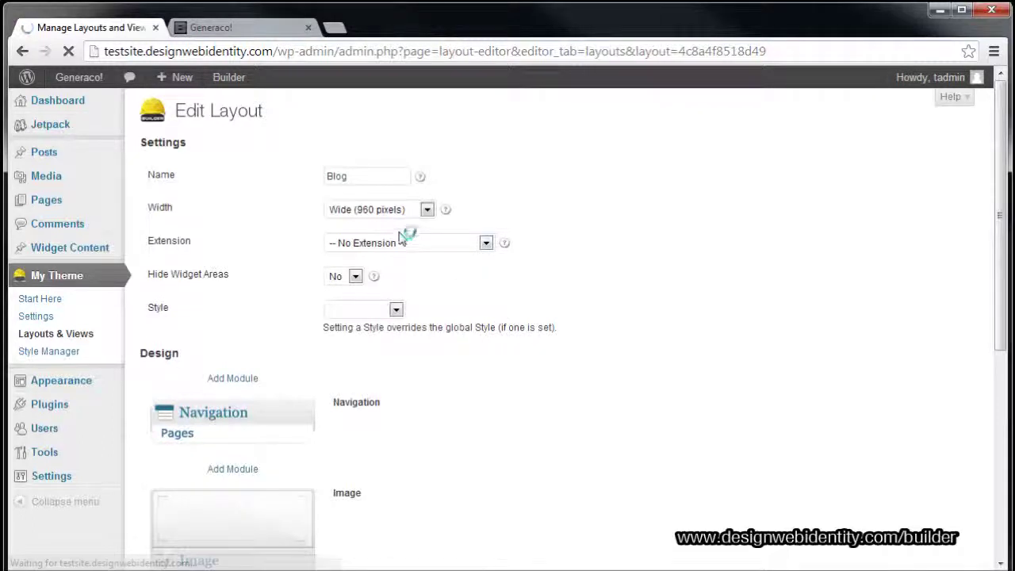
# Step: Set the Blog layout's extension to Featured Image Slider and save, continuing to edit
pyautogui.click(387, 246)
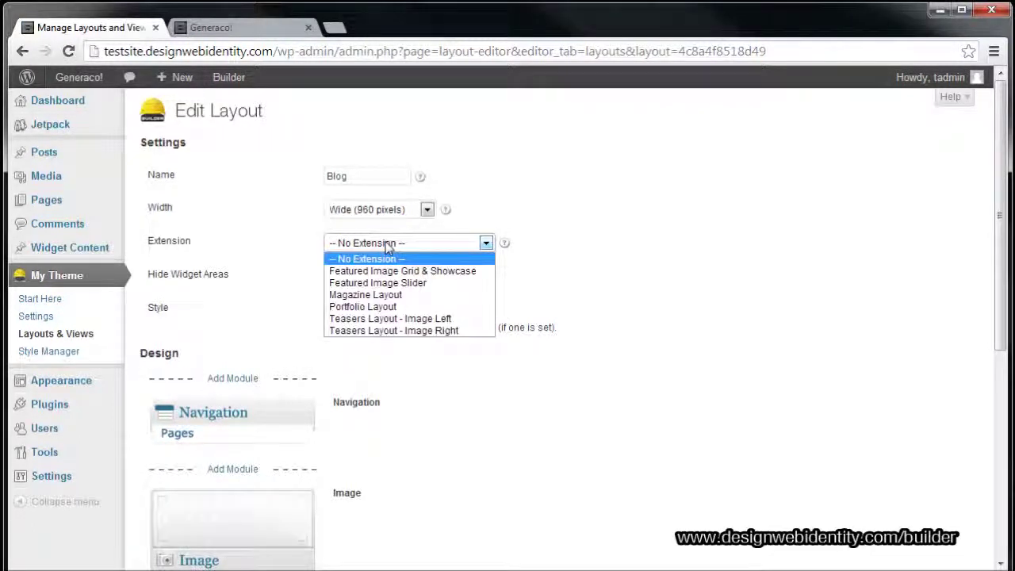
pyautogui.click(389, 284)
pyautogui.scroll(-5, 471, 407)
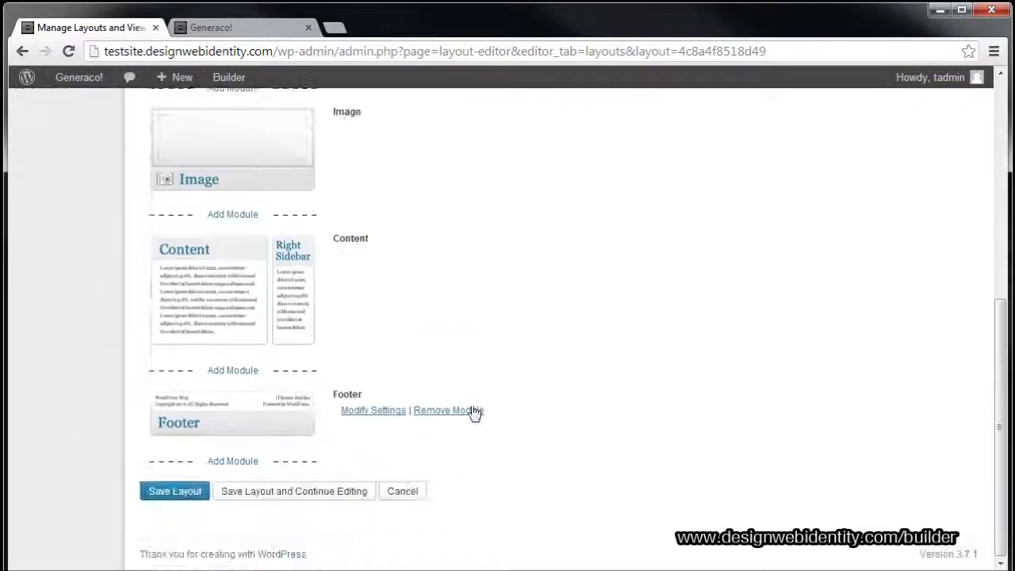
pyautogui.click(306, 491)
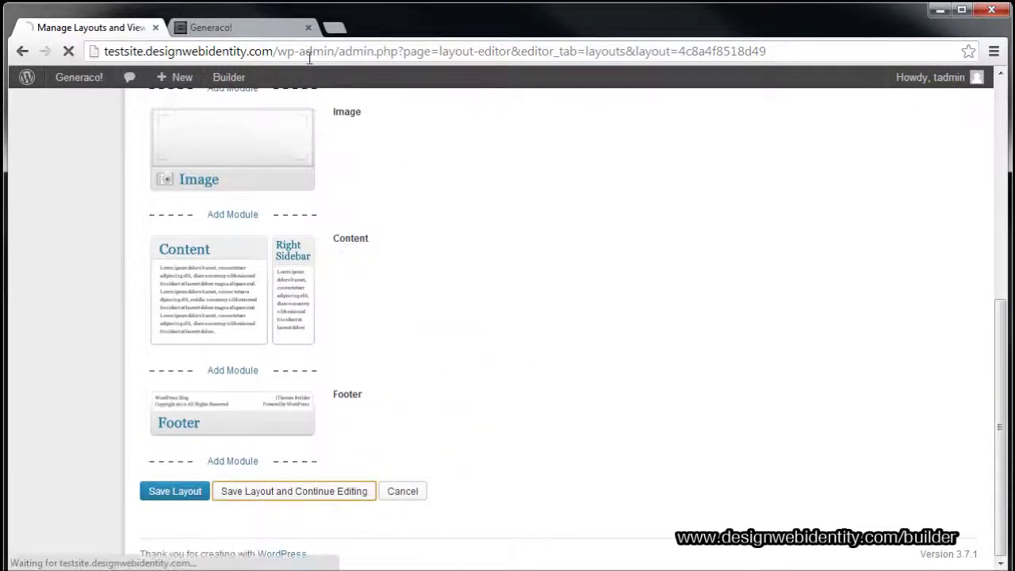
# Step: Reload the Generaco! site and scroll down to the featured image slider
pyautogui.click(262, 27)
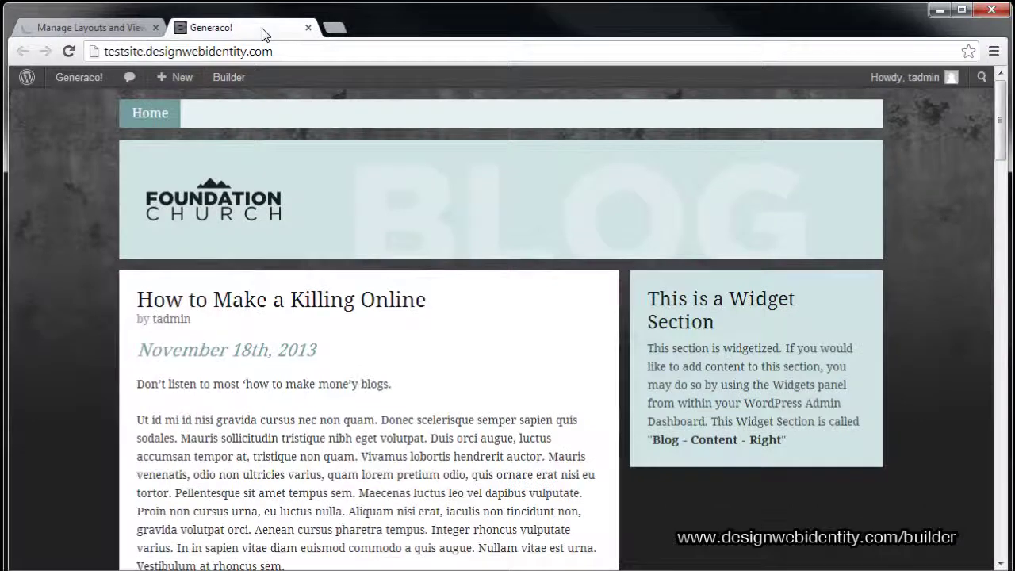
pyautogui.press('F5')
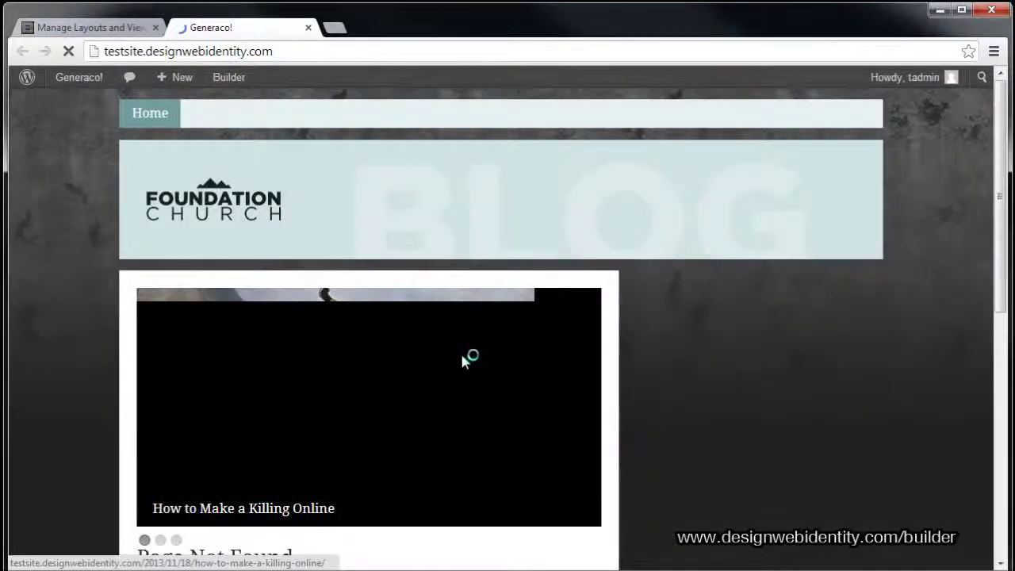
pyautogui.scroll(-1, 388, 367)
pyautogui.scroll(-1, 393, 363)
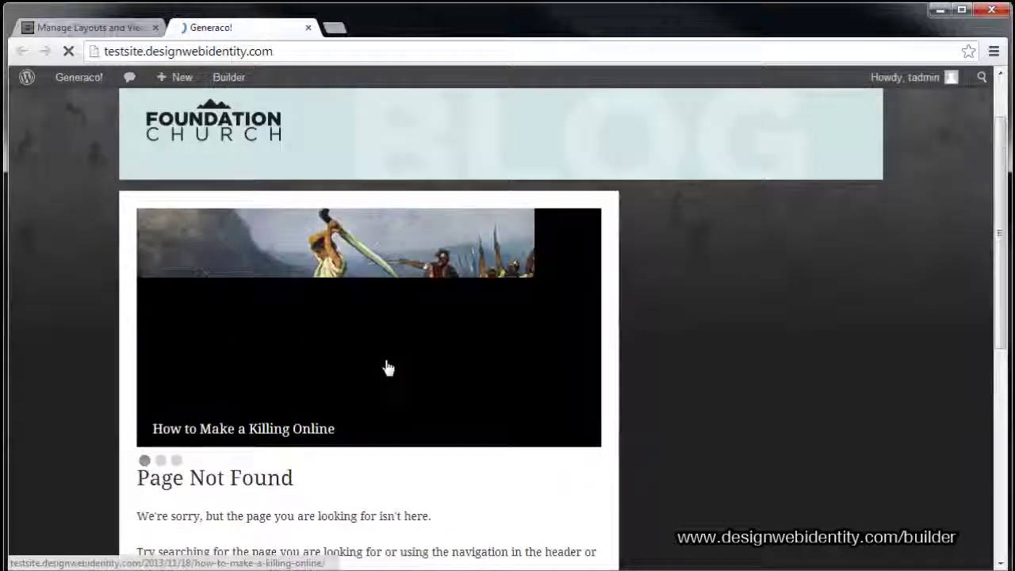
pyautogui.scroll(-1, 349, 345)
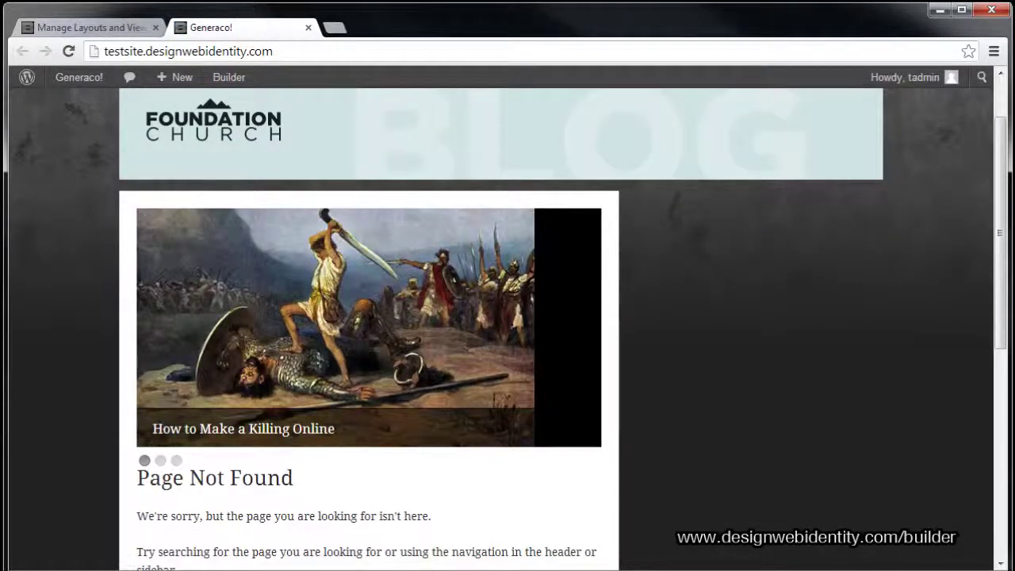
# Step: View the slider's second, third and first slides, then return to the Blog layout editor
pyautogui.click(162, 463)
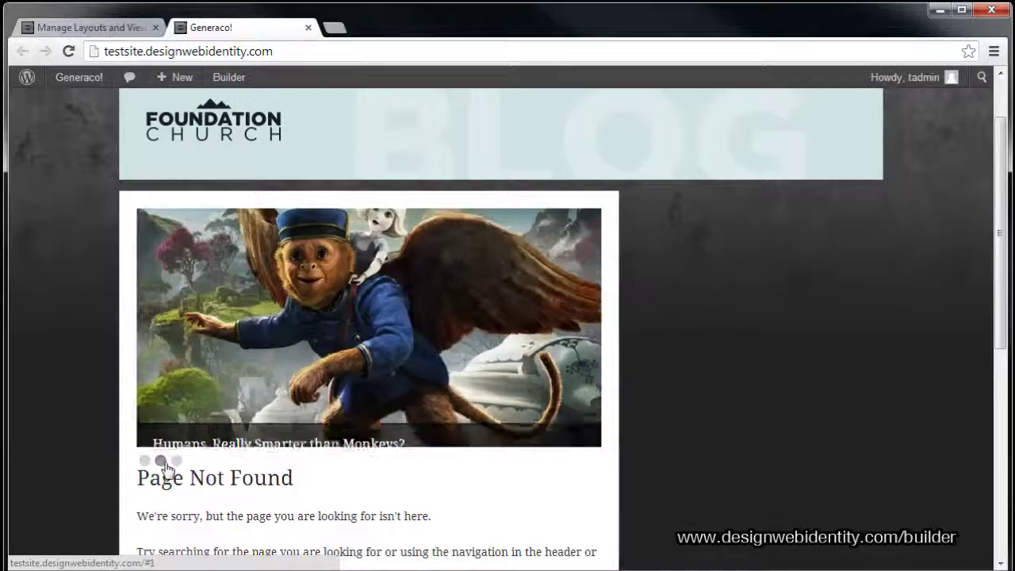
pyautogui.click(176, 463)
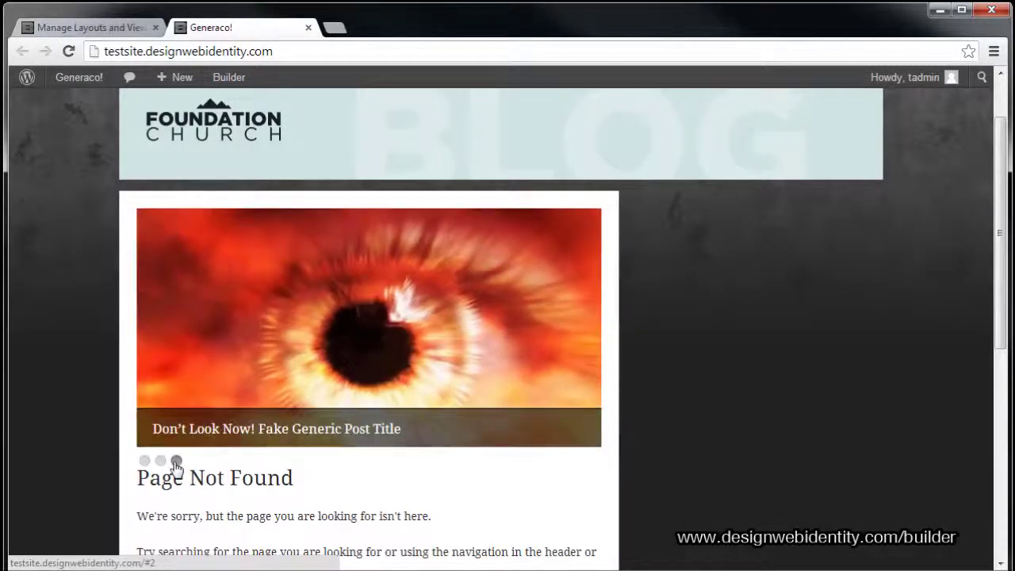
pyautogui.click(145, 463)
pyautogui.scroll(-3, 437, 483)
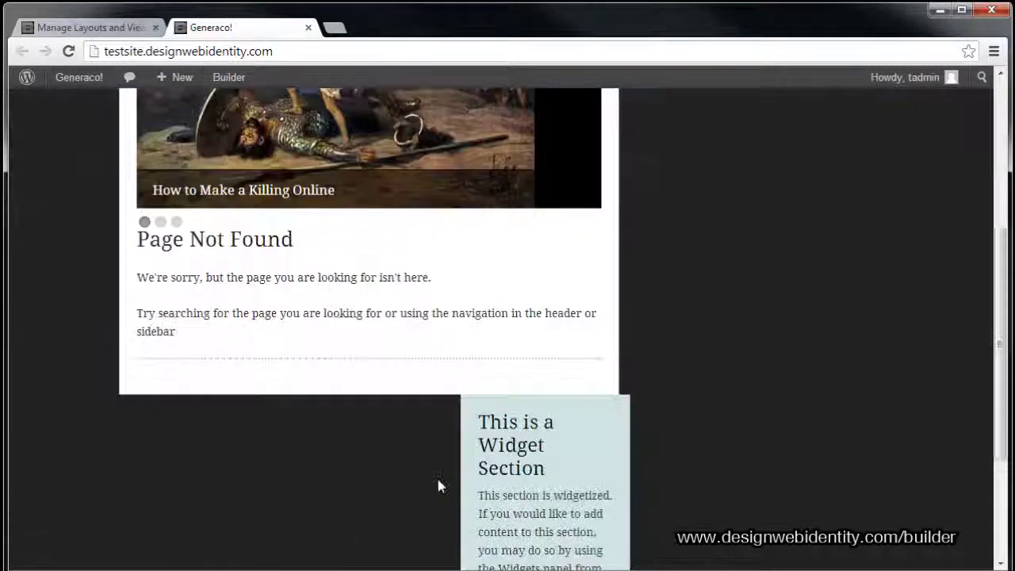
pyautogui.scroll(3, 437, 483)
pyautogui.scroll(-3, 441, 486)
pyautogui.scroll(3, 441, 486)
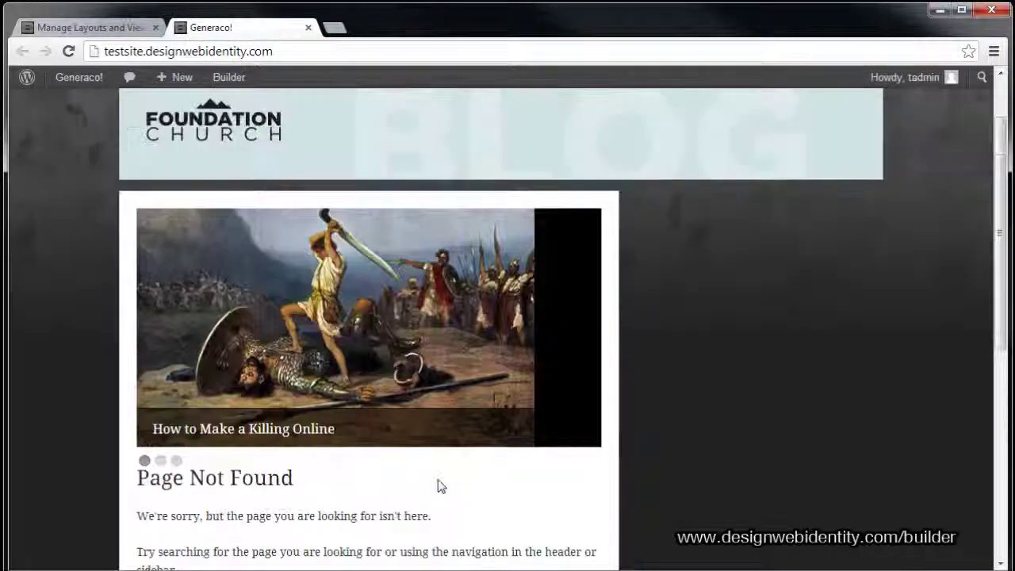
pyautogui.scroll(-6, 441, 486)
pyautogui.scroll(6, 440, 486)
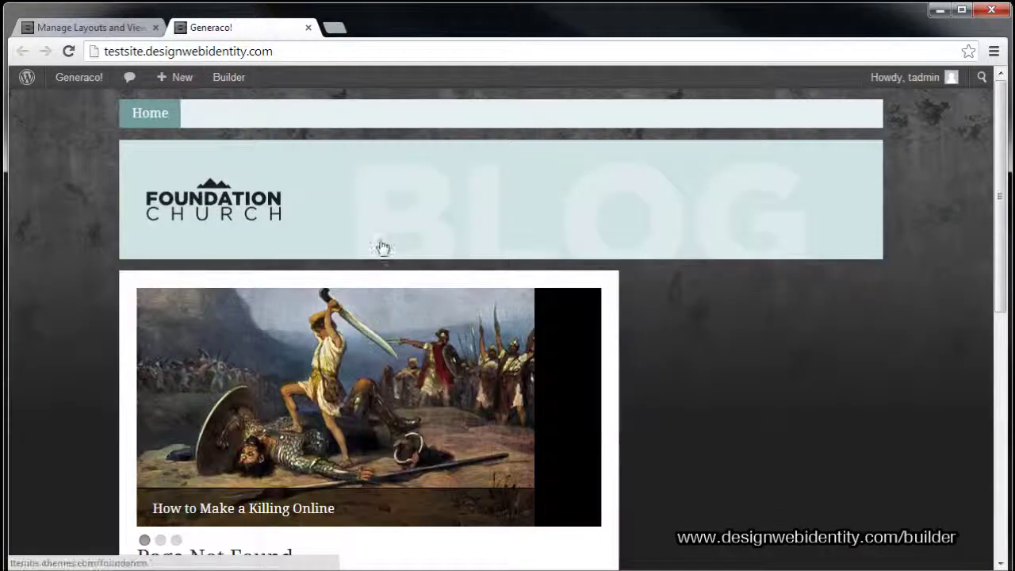
pyautogui.click(75, 27)
# Step: Switch the Blog layout's extension to Magazine Layout and save, continuing to edit
pyautogui.click(420, 274)
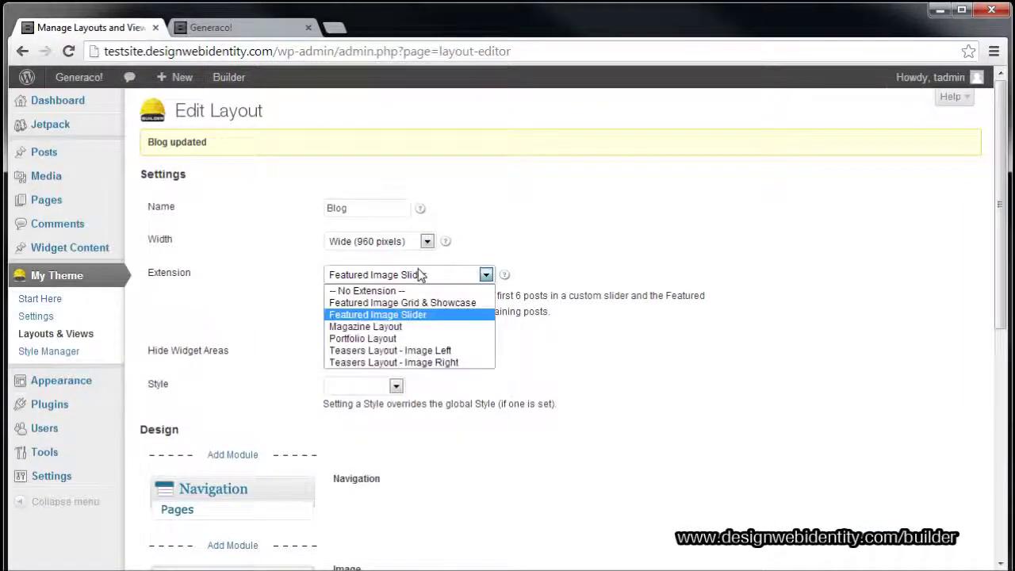
pyautogui.click(406, 328)
pyautogui.scroll(-6, 417, 457)
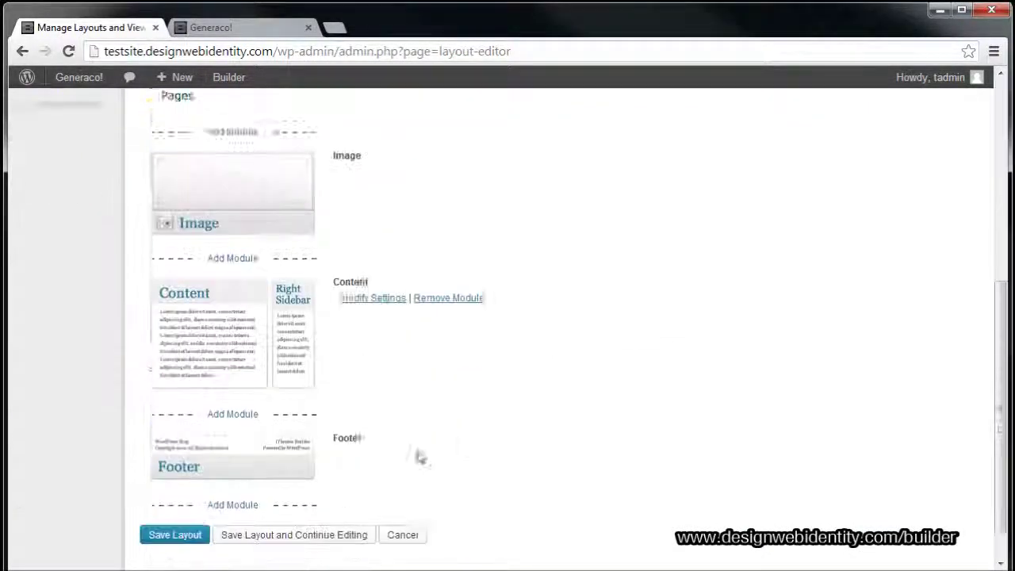
pyautogui.click(327, 491)
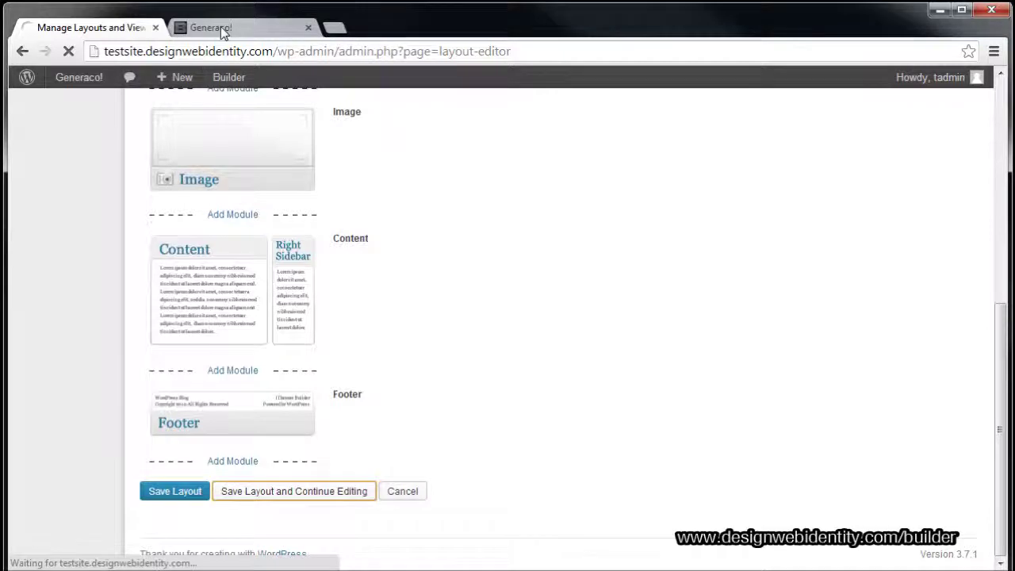
# Step: Reload the Generaco! site to check the magazine post grid, then return to the layout editor
pyautogui.click(220, 26)
pyautogui.press('F5')
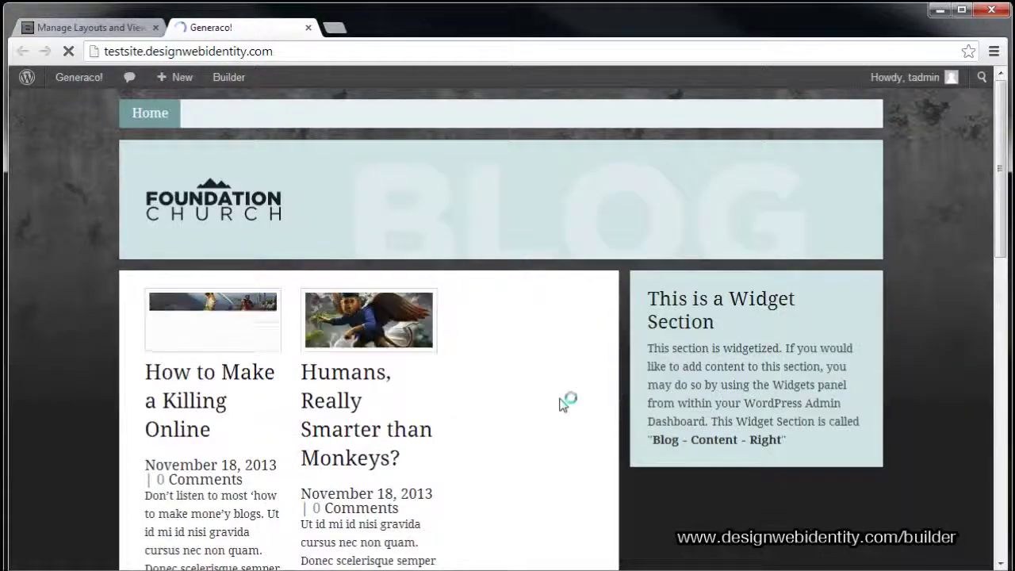
pyautogui.scroll(-6, 451, 378)
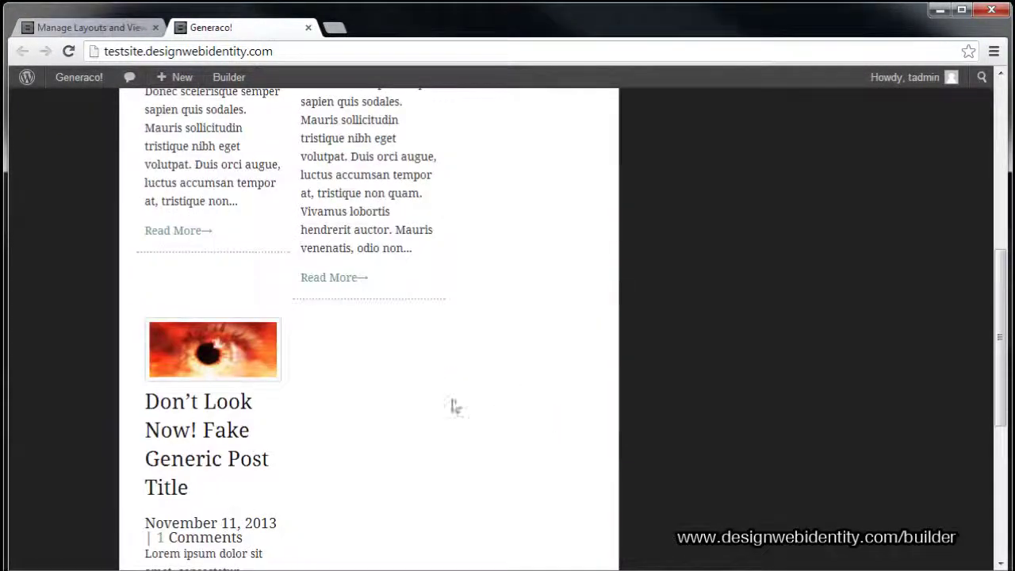
pyautogui.scroll(-4, 454, 406)
pyautogui.scroll(10, 453, 405)
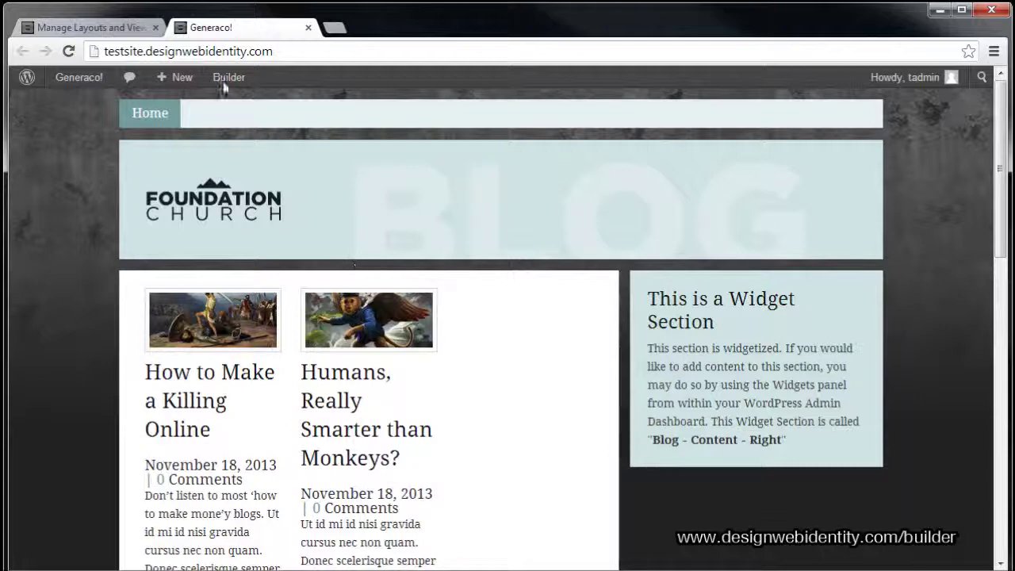
pyautogui.click(101, 30)
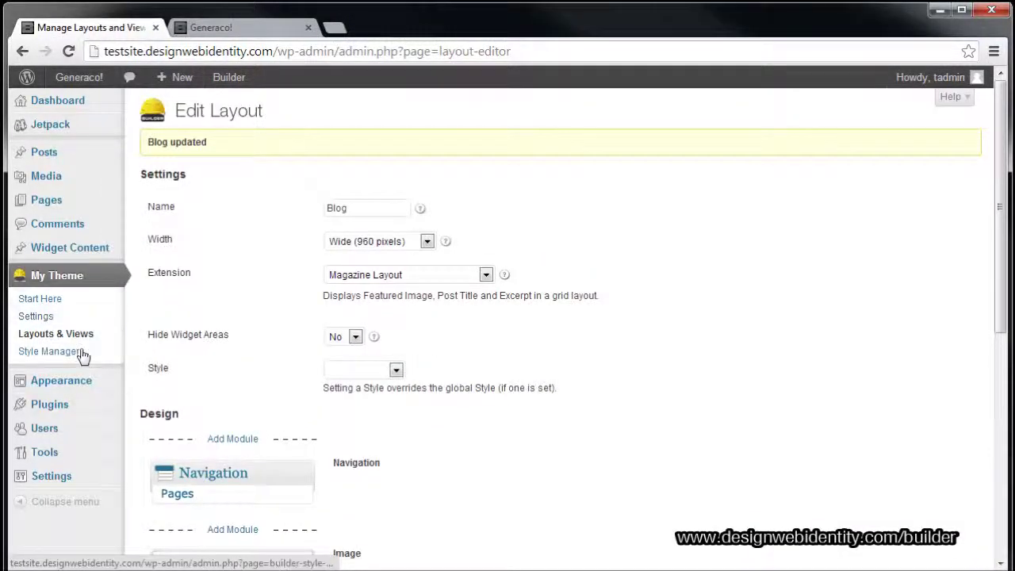
# Step: Activate the Foundation - Bonsai theme from the installed themes list
pyautogui.moveTo(69, 392)
pyautogui.click(143, 380)
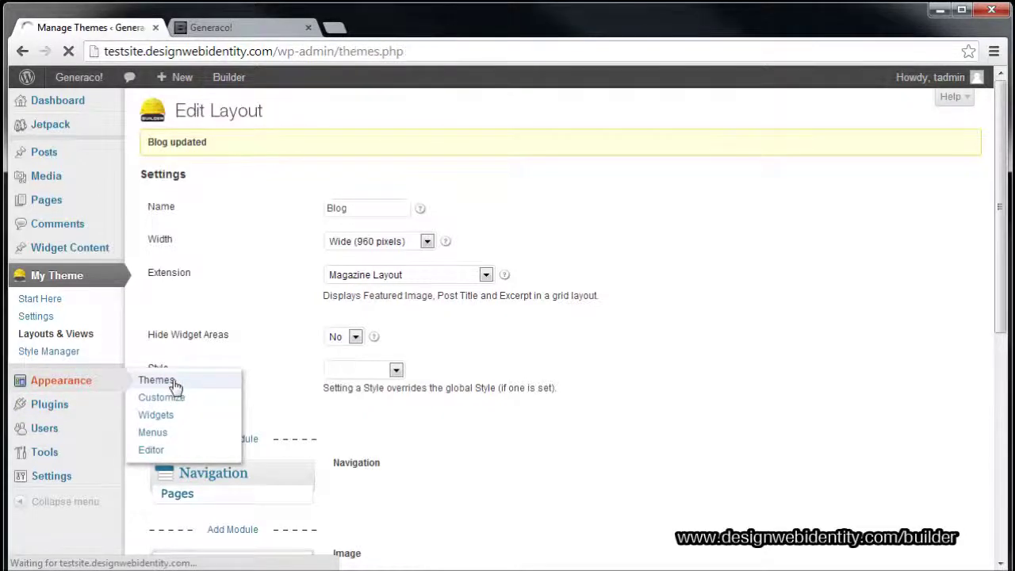
pyautogui.scroll(-6, 409, 379)
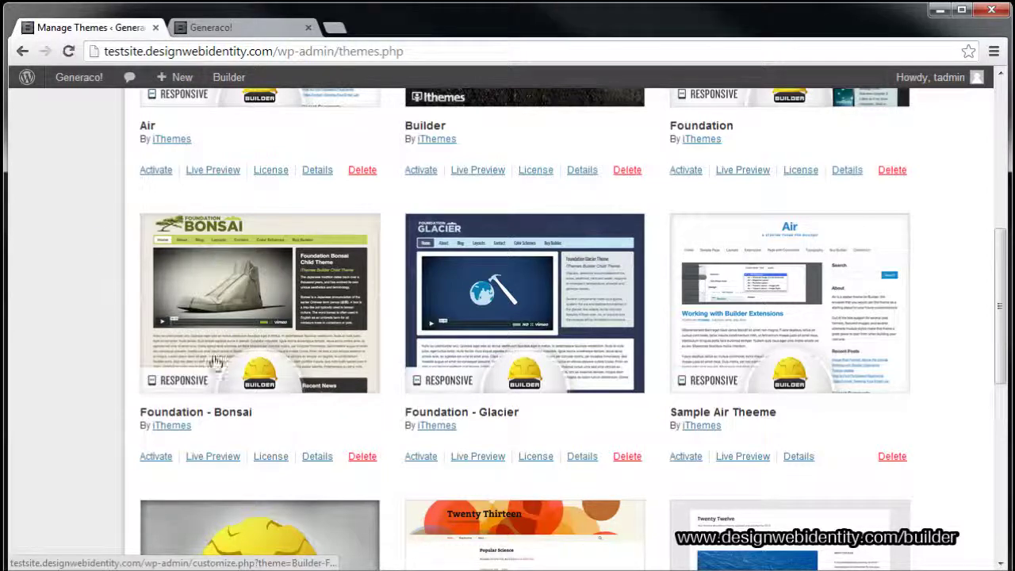
pyautogui.click(165, 458)
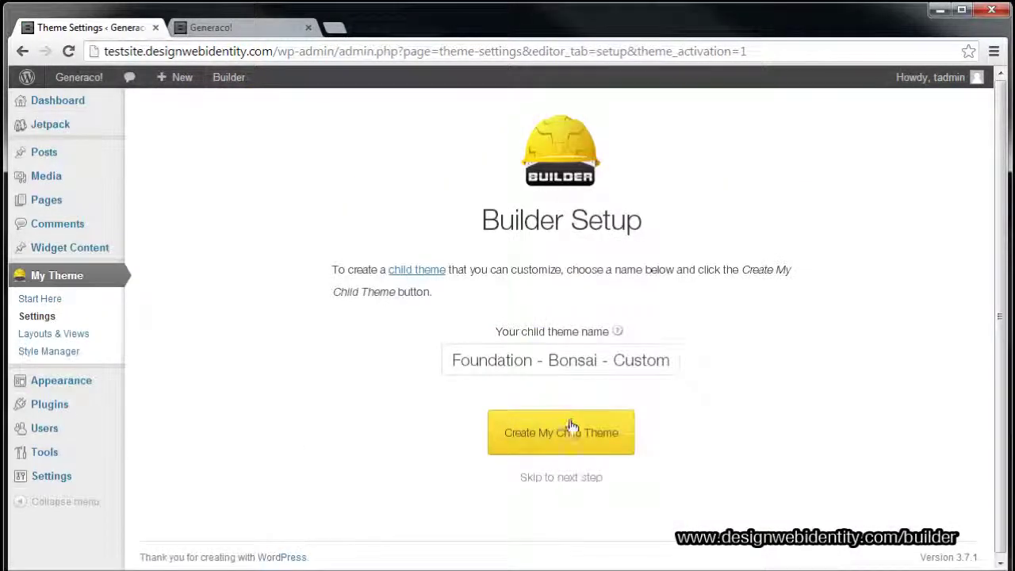
# Step: Replace the site's layouts and views with those bundled with the theme, confirming OK
pyautogui.click(573, 430)
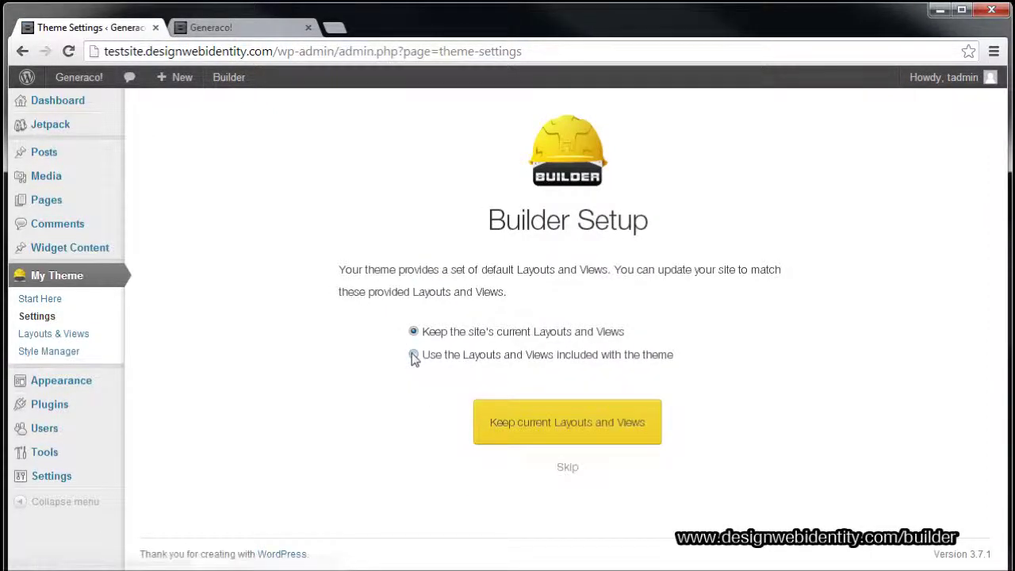
pyautogui.click(407, 354)
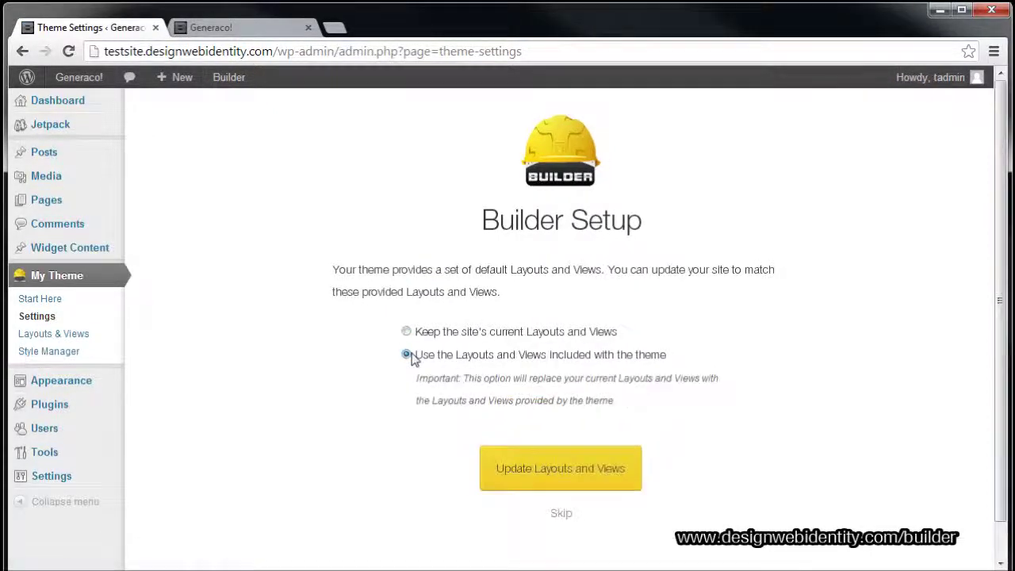
pyautogui.click(568, 469)
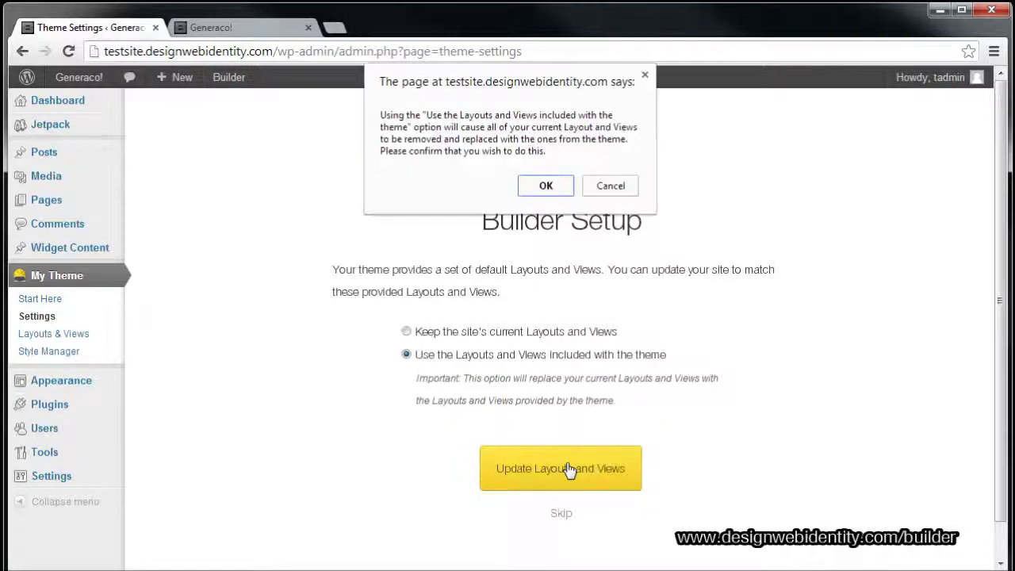
pyautogui.click(537, 184)
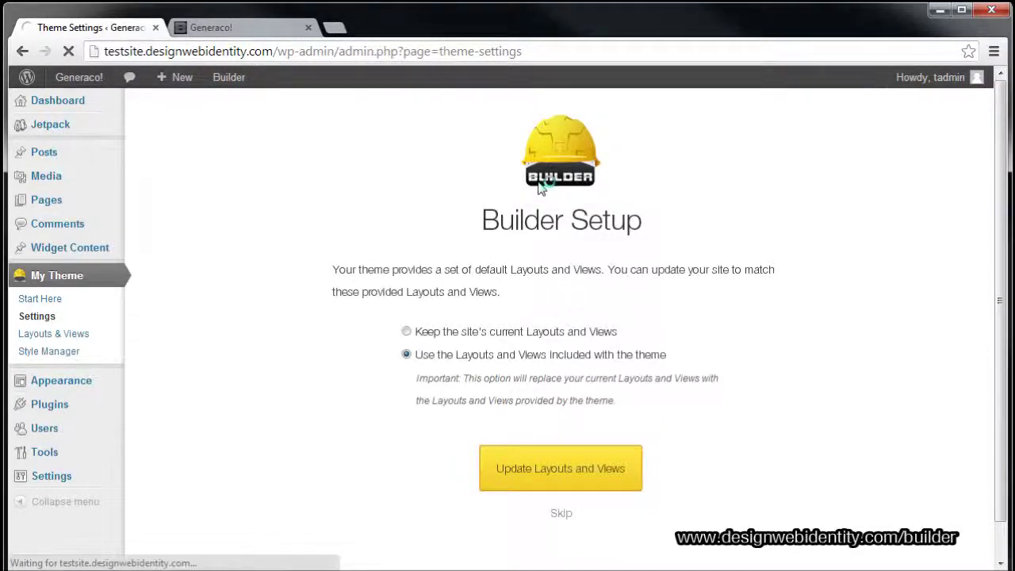
# Step: Reload the live site to see the Bonsai design, then open Layouts & Views
pyautogui.click(234, 29)
pyautogui.press('F5')
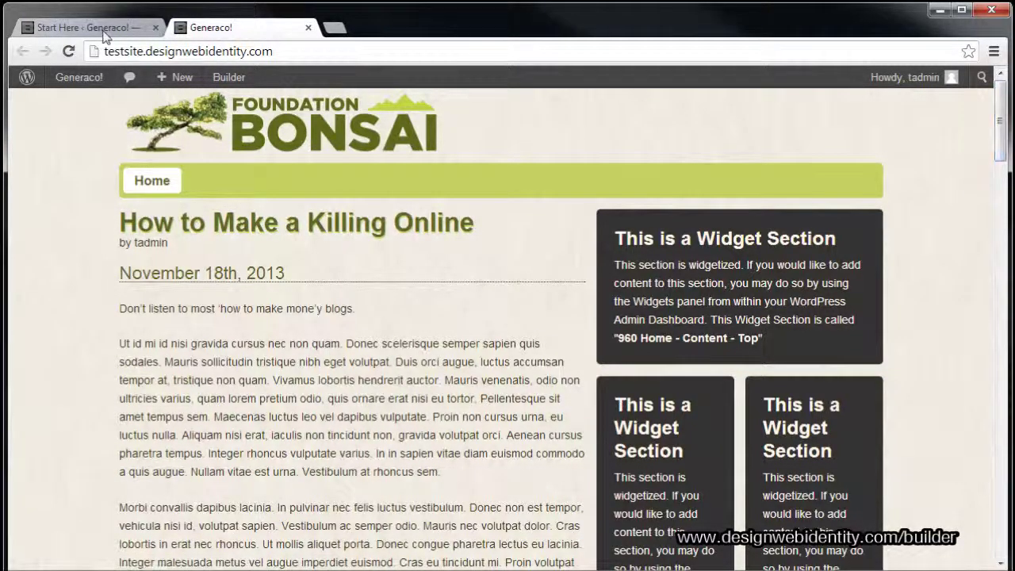
pyautogui.hotkey('ctrl', 'pageup')
pyautogui.click(58, 334)
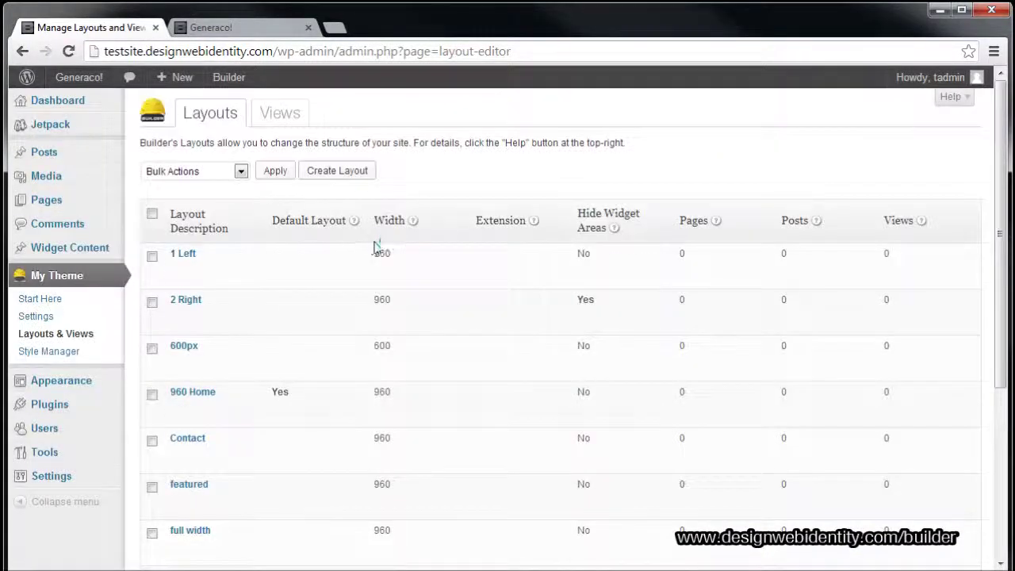
# Step: Set 960 Home to Medium (780 pixels) width with Featured Image Grid & Showcase, then open Image settings
pyautogui.click(193, 392)
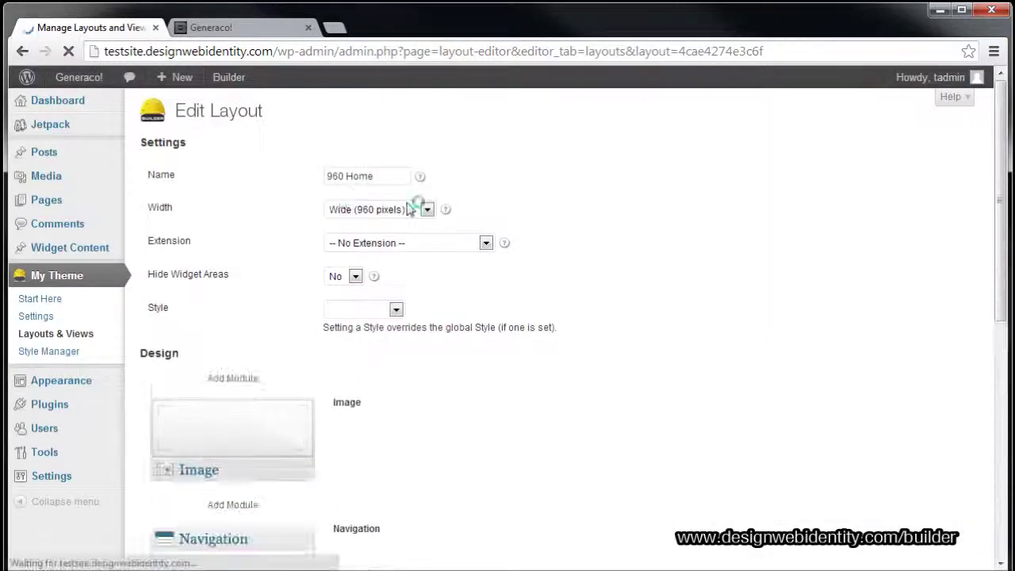
pyautogui.click(421, 209)
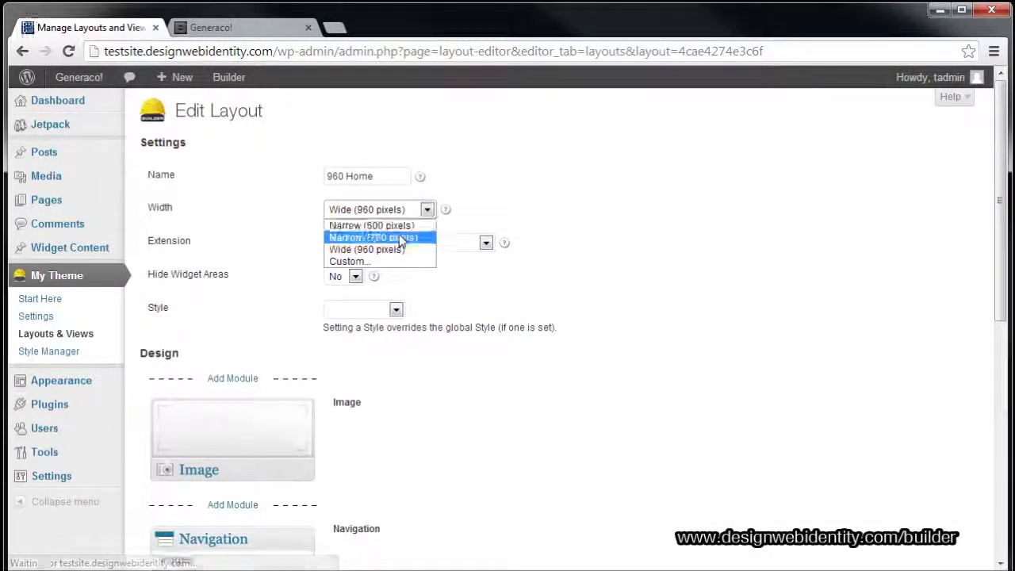
pyautogui.click(401, 237)
pyautogui.click(418, 245)
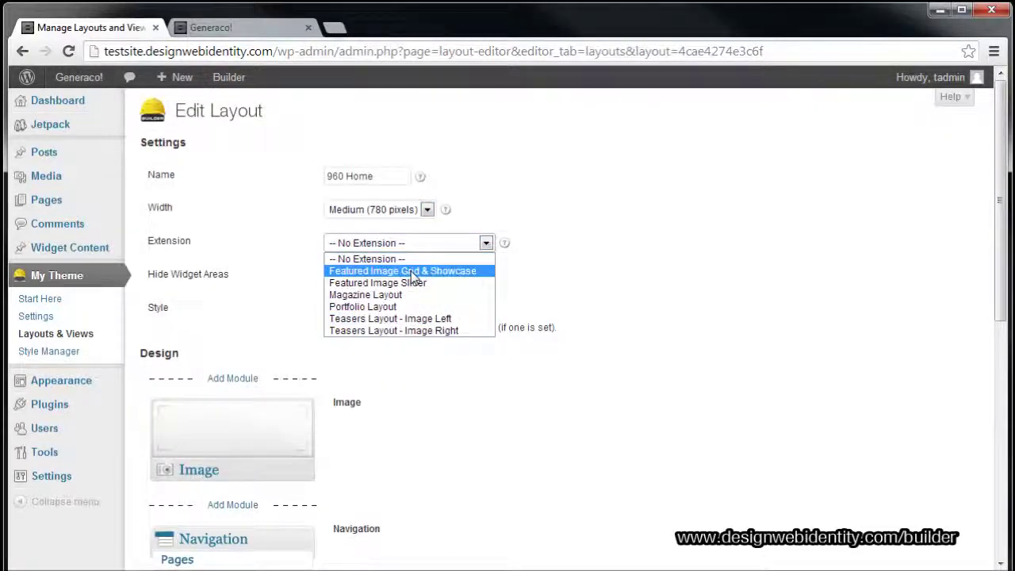
pyautogui.click(414, 271)
pyautogui.scroll(-5, 453, 392)
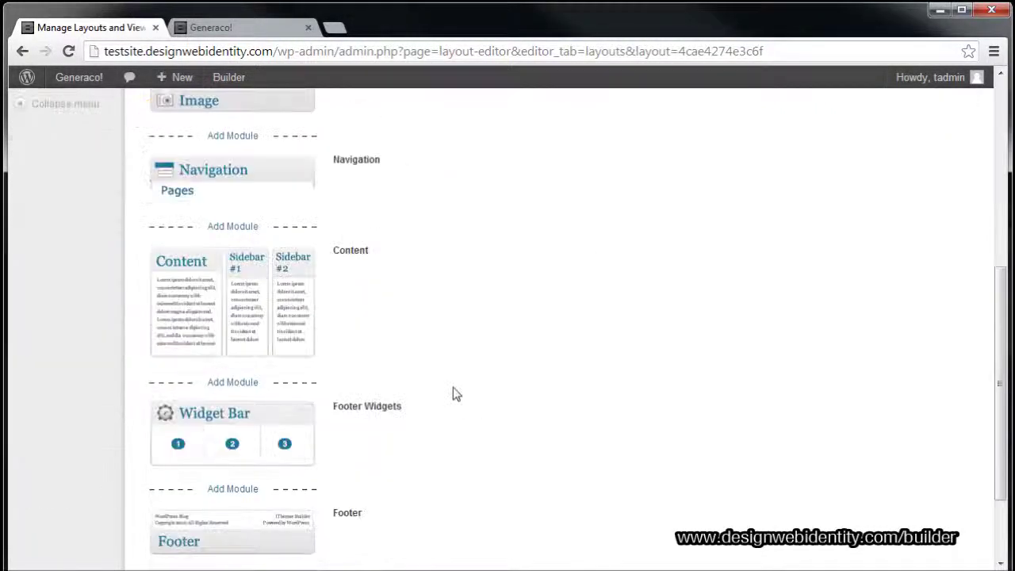
pyautogui.scroll(2, 454, 384)
pyautogui.click(361, 208)
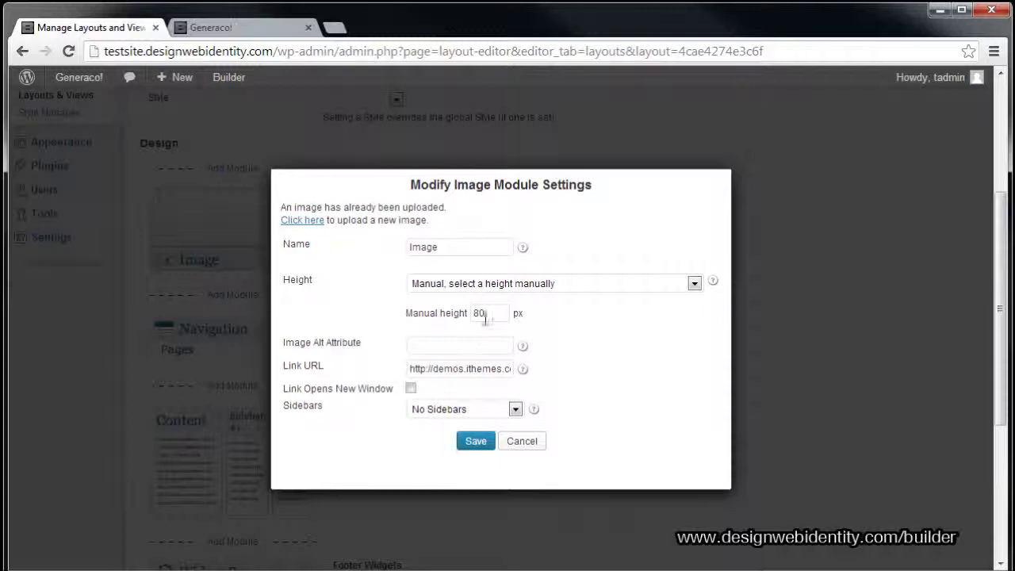
# Step: Give the Image module a manual 80 px height and save the 960 Home layout, continuing to edit
pyautogui.click(554, 285)
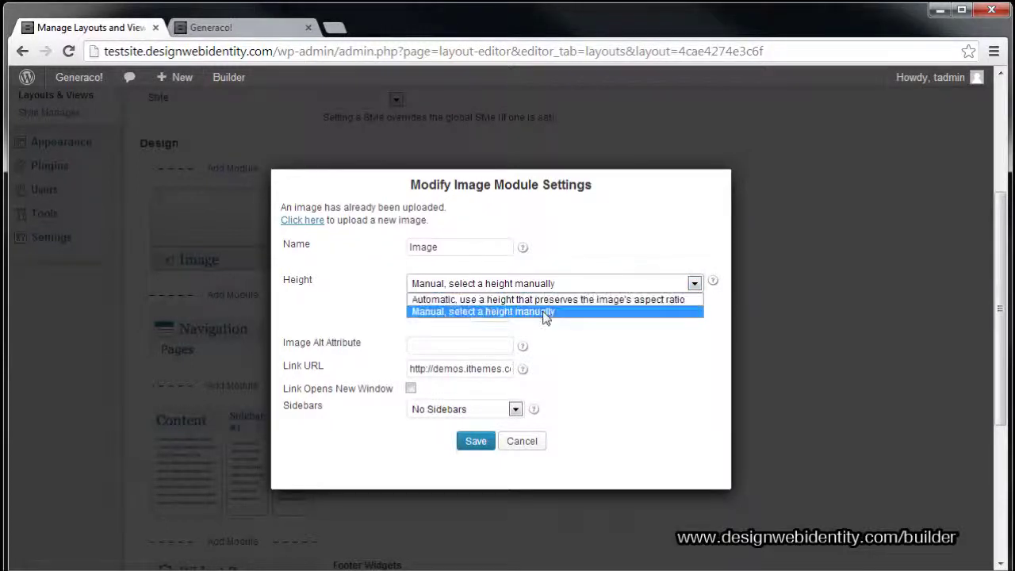
pyautogui.click(544, 312)
pyautogui.click(420, 305)
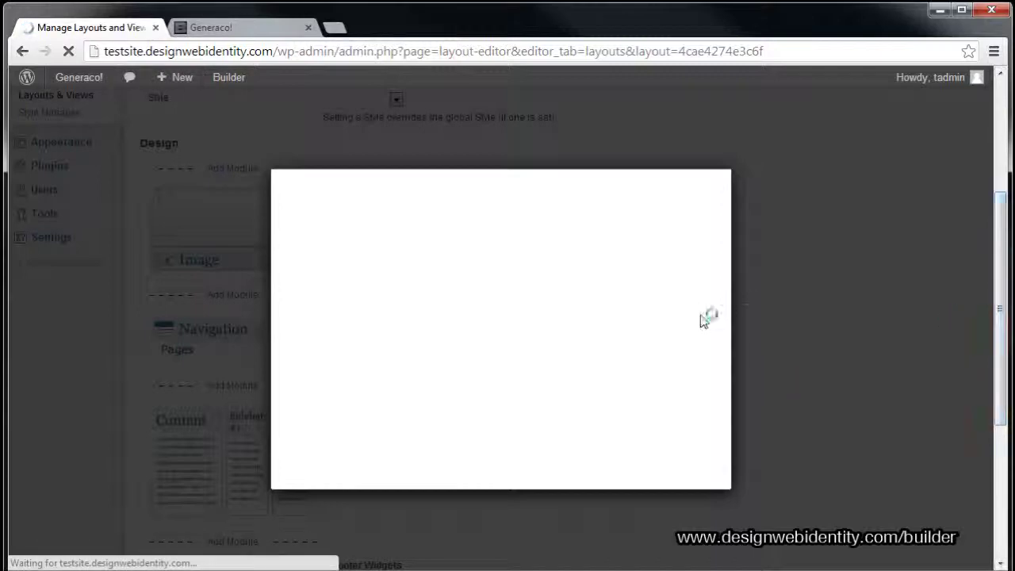
pyautogui.scroll(-4, 334, 479)
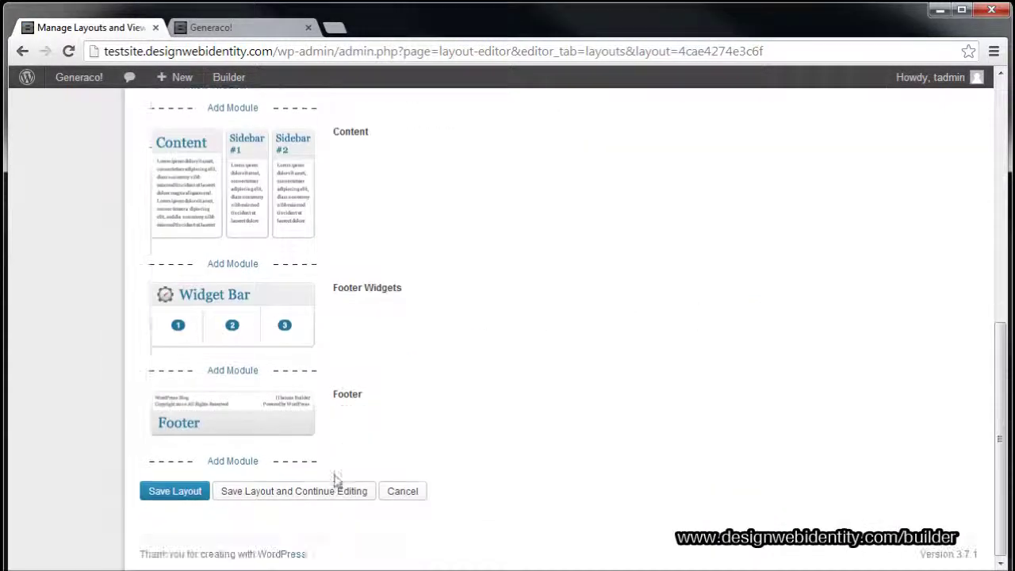
pyautogui.click(332, 489)
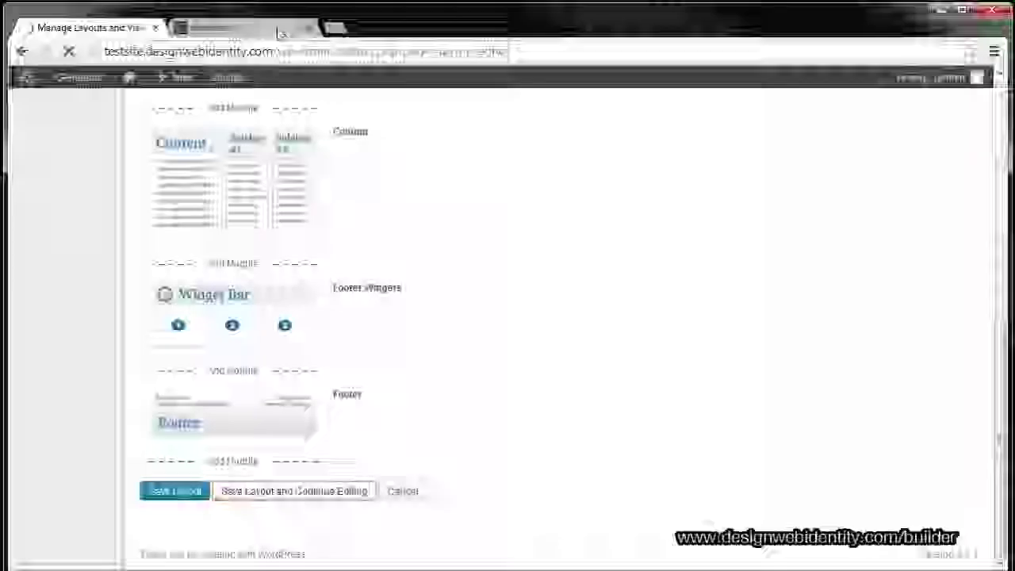
# Step: Review the Generaco! home page's cropped image thumbnail grid, then return to the layout editor
pyautogui.click(277, 27)
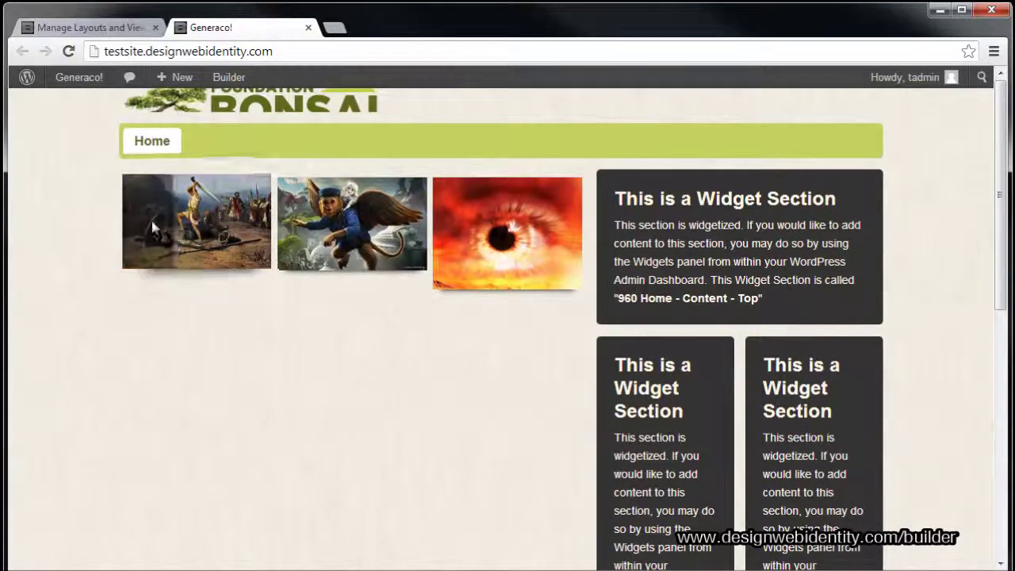
pyautogui.moveTo(377, 236)
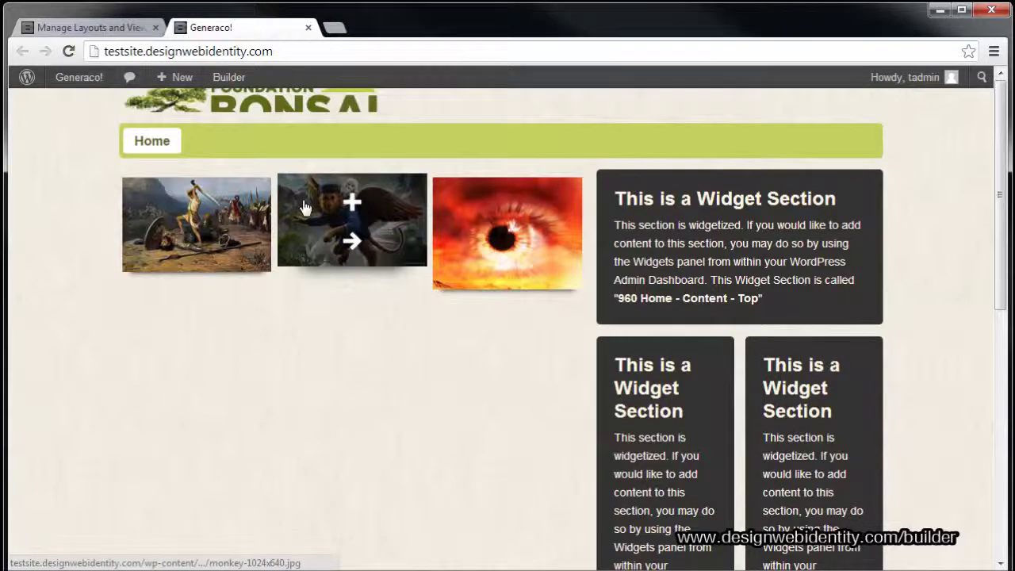
pyautogui.moveTo(208, 224)
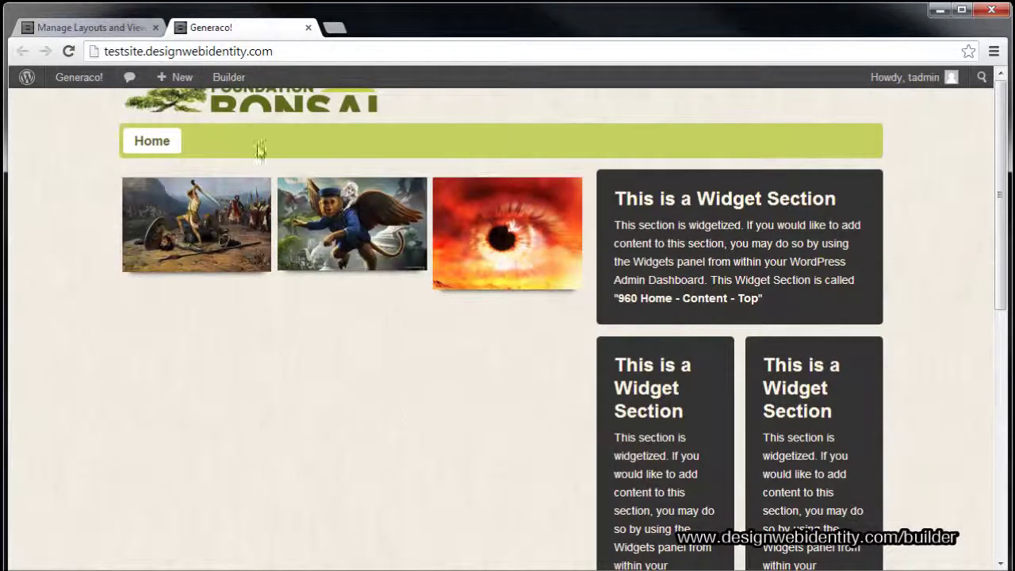
pyautogui.scroll(-2, 338, 303)
pyautogui.scroll(2, 340, 301)
pyautogui.scroll(-7, 238, 210)
pyautogui.scroll(6, 238, 212)
pyautogui.scroll(1, 244, 221)
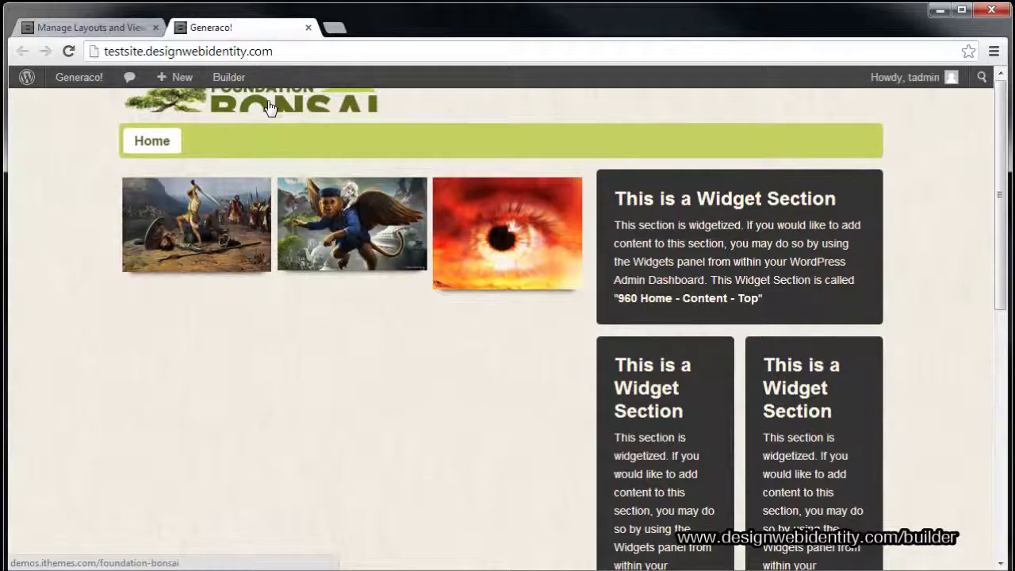
pyautogui.click(87, 27)
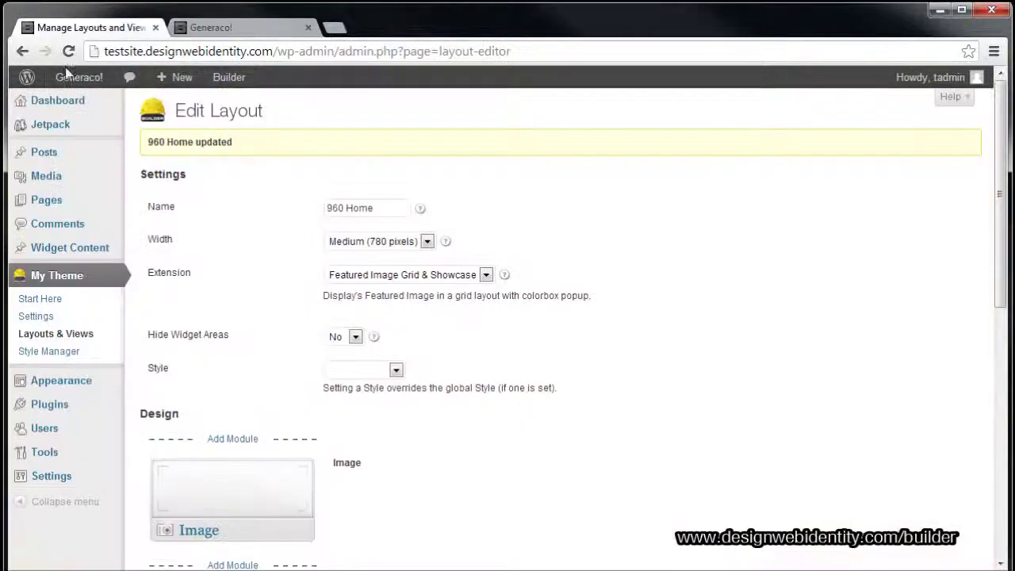
# Step: Open the New style from the Style Manager for editing
pyautogui.click(62, 359)
pyautogui.click(222, 28)
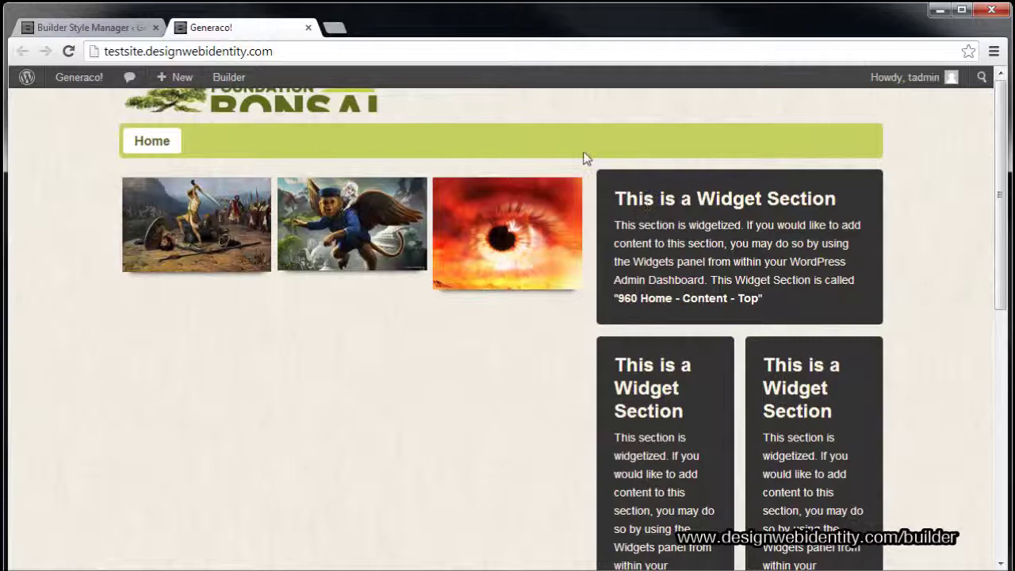
pyautogui.click(89, 28)
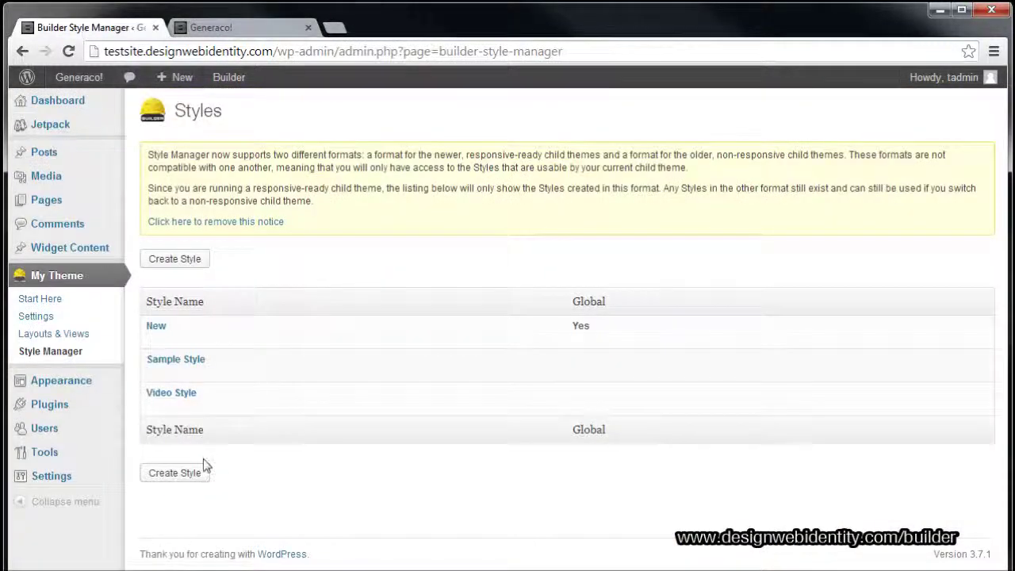
pyautogui.click(163, 327)
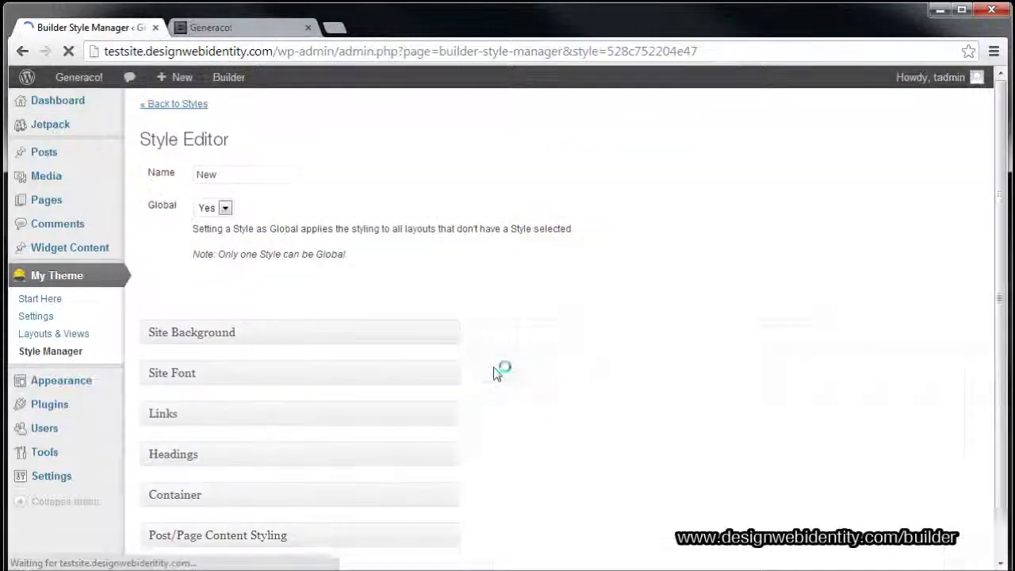
# Step: Switch the Site Background setting to Image and begin an image upload
pyautogui.click(452, 336)
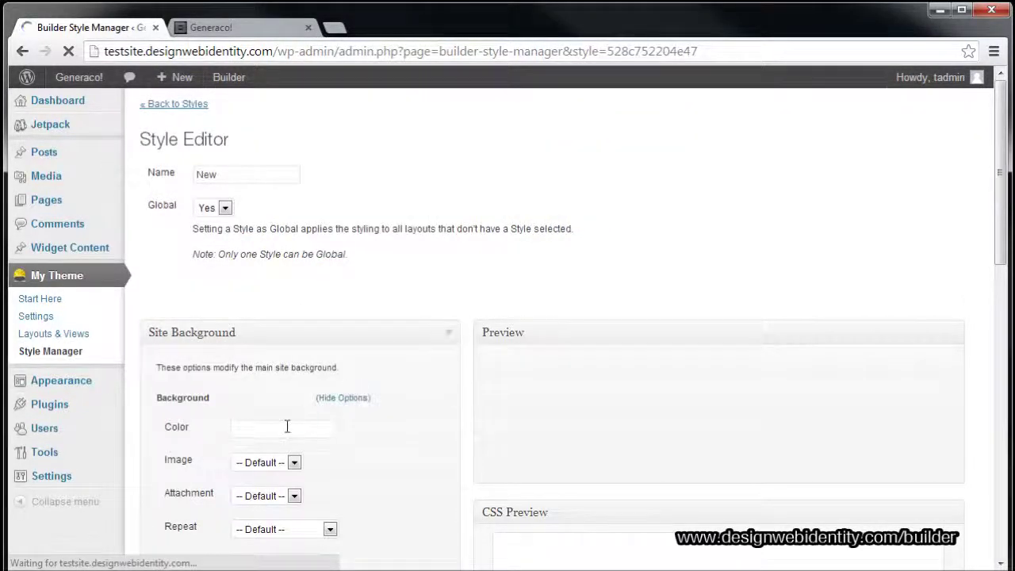
pyautogui.click(287, 464)
pyautogui.click(250, 490)
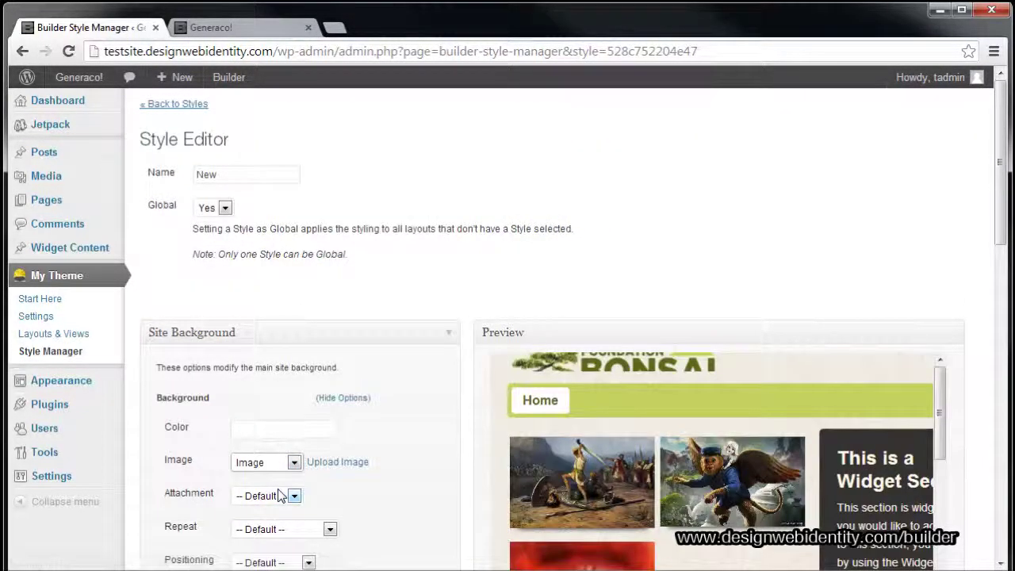
pyautogui.click(332, 463)
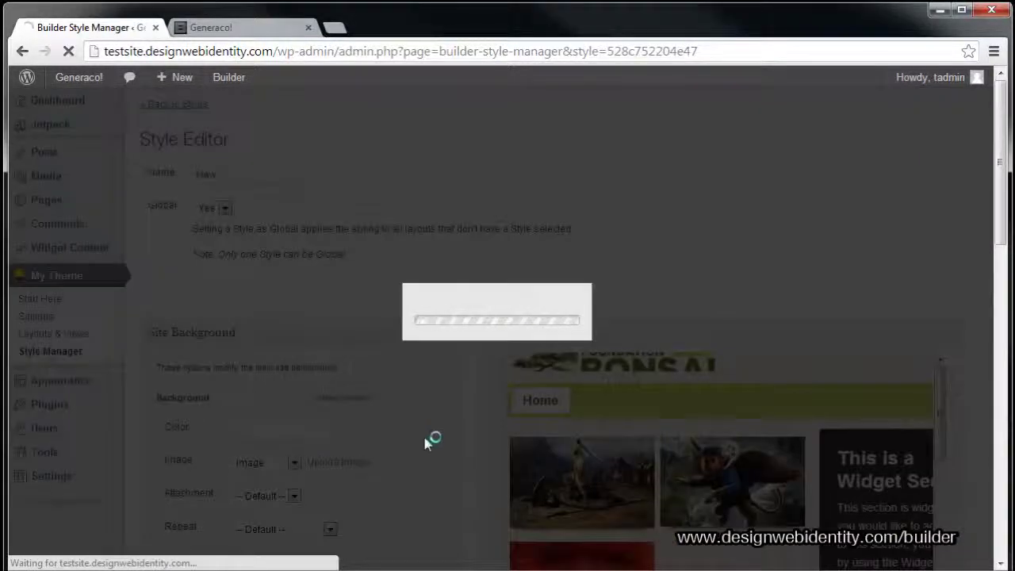
# Step: Upload blue_wall.jpg as the site background image
pyautogui.click(487, 324)
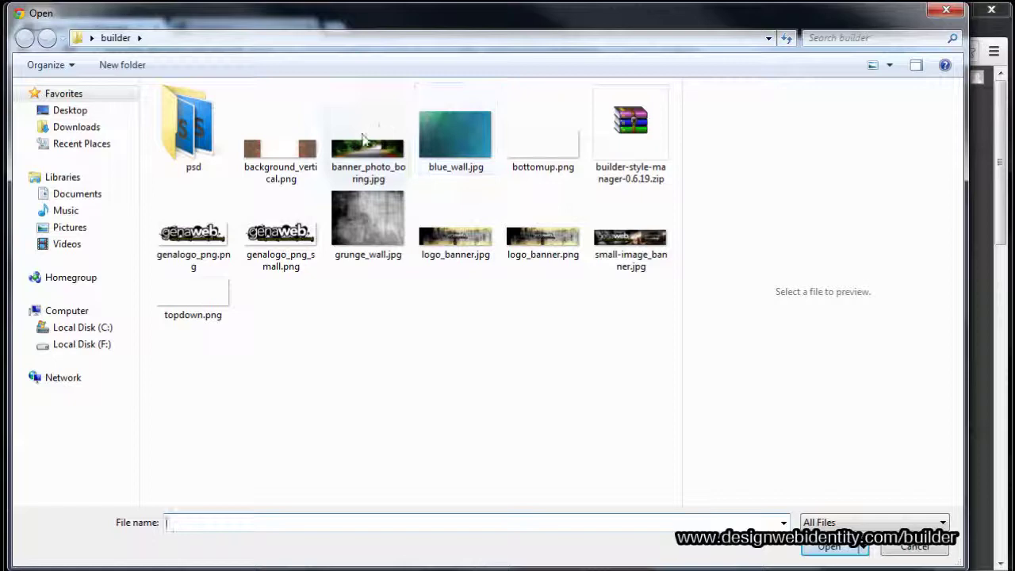
pyautogui.click(492, 159)
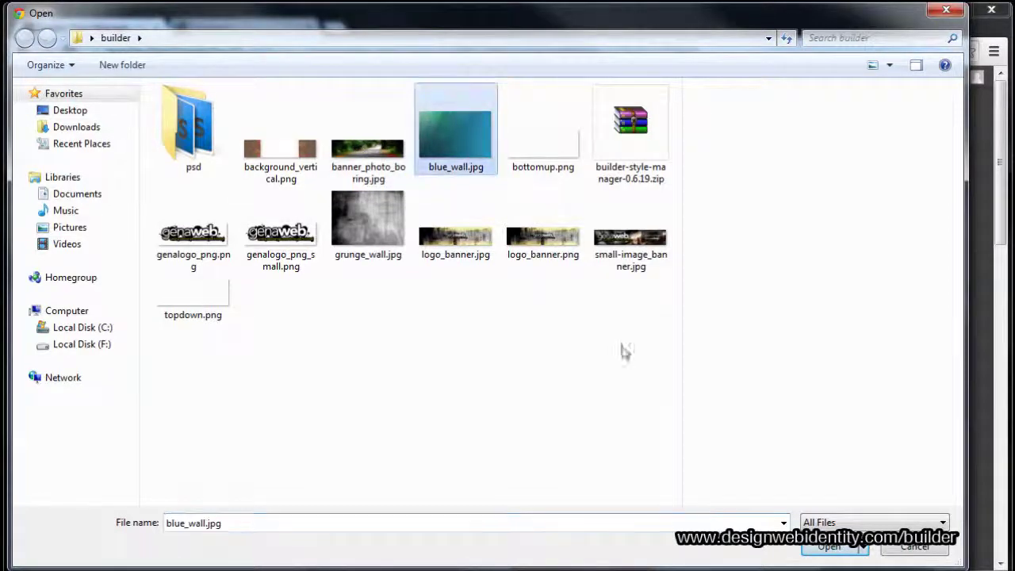
pyautogui.click(829, 547)
pyautogui.click(476, 362)
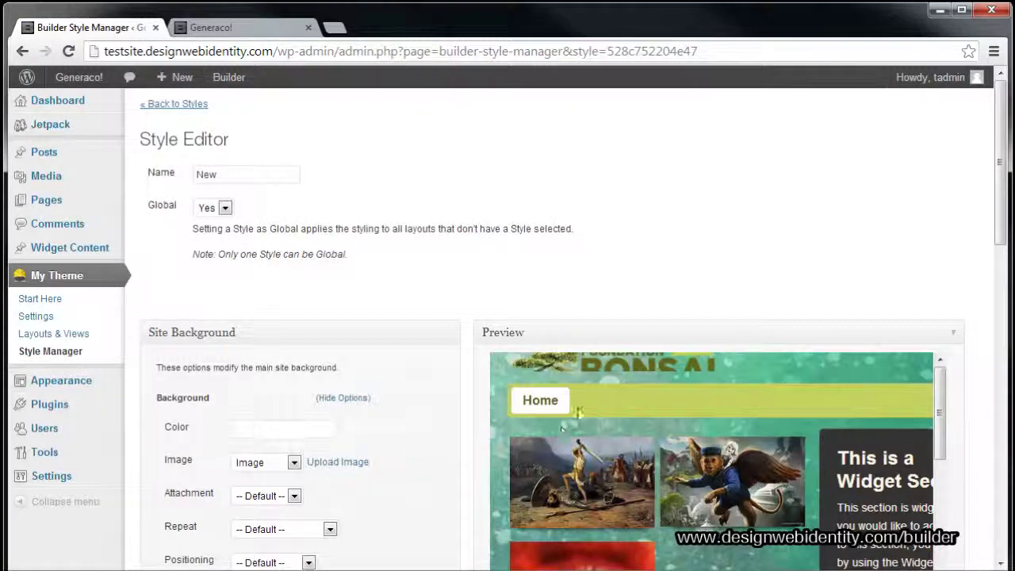
# Step: Give the navigation module background the dark blue colour #0E3E4D
pyautogui.scroll(-5, 379, 475)
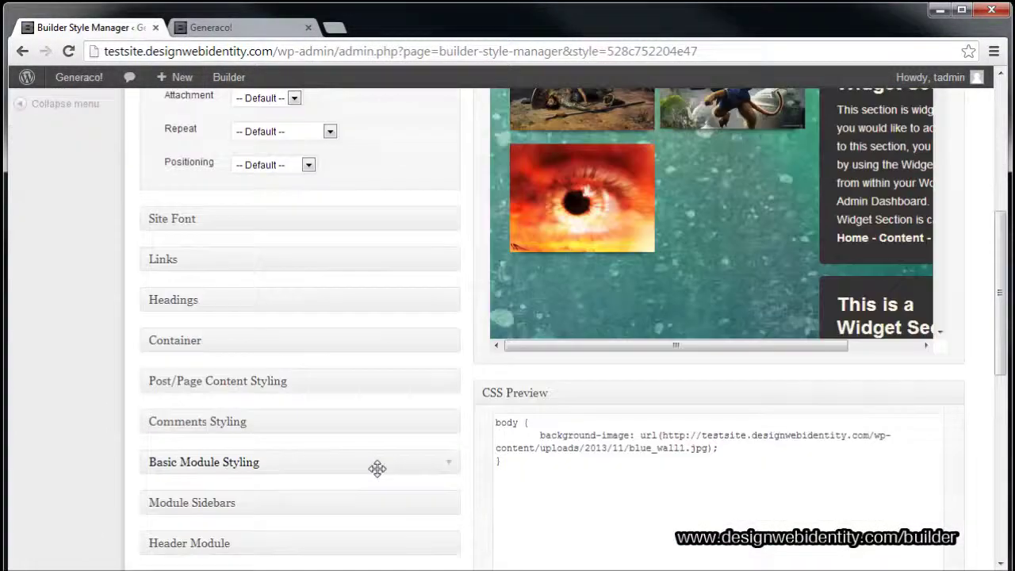
pyautogui.scroll(-1, 379, 464)
pyautogui.click(446, 546)
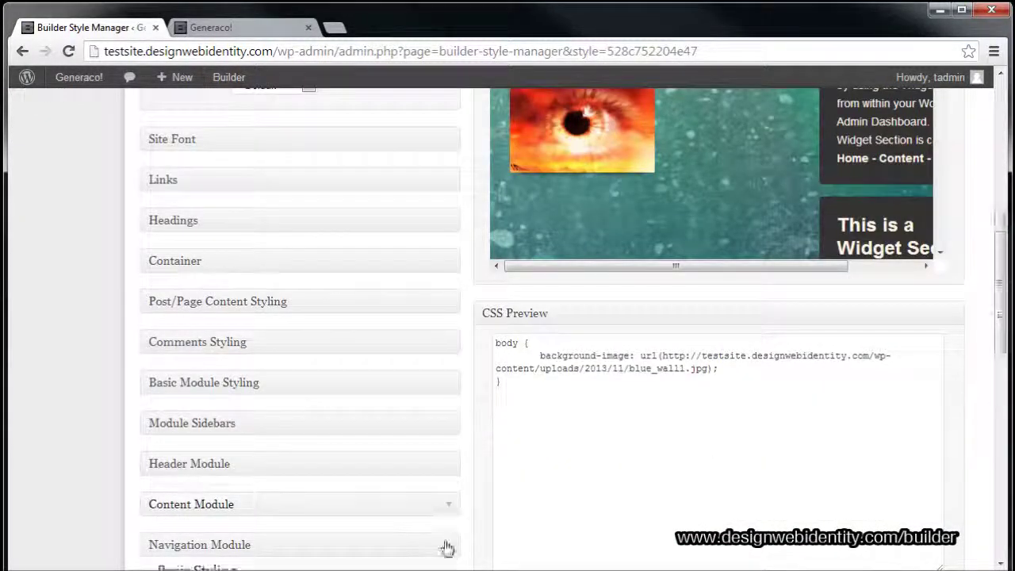
pyautogui.scroll(-3, 412, 523)
pyautogui.click(347, 426)
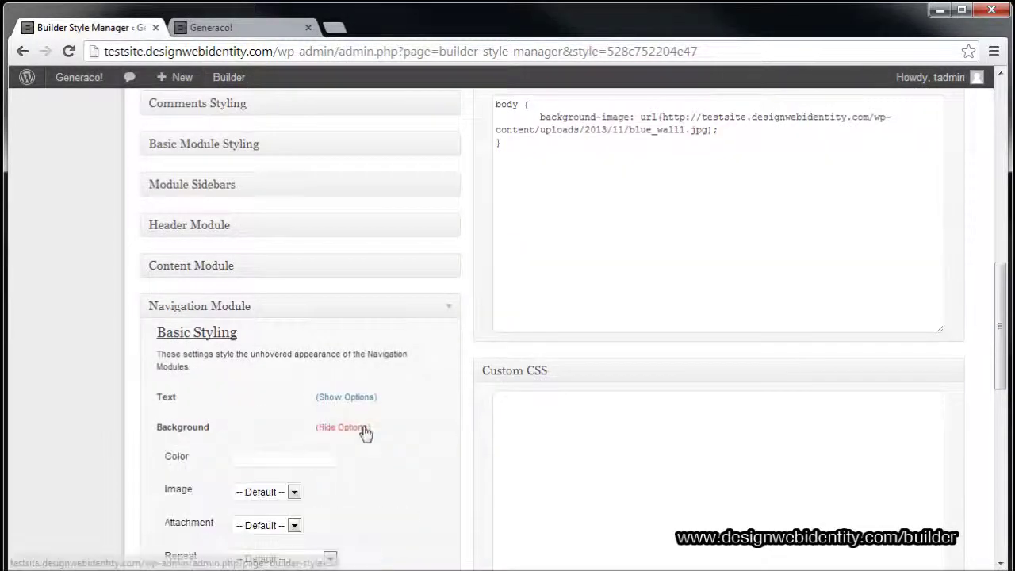
pyautogui.click(286, 456)
pyautogui.moveTo(317, 382); pyautogui.dragTo(341, 404)
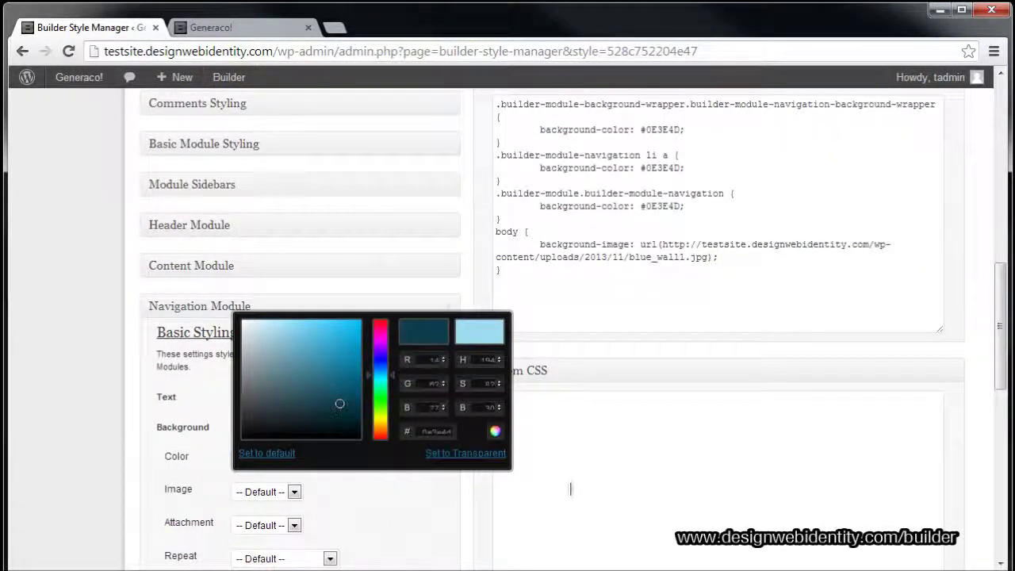
pyautogui.click(590, 505)
pyautogui.scroll(-10, 555, 491)
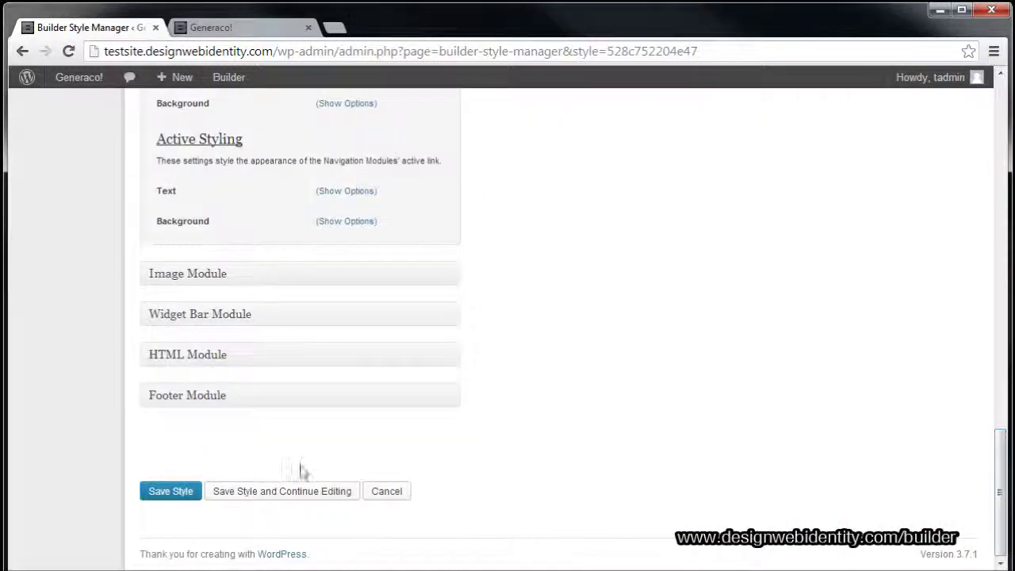
pyautogui.click(236, 27)
# Step: Reload the Generaco! homepage to review the dark blue navigation and widget sections
pyautogui.press('F5')
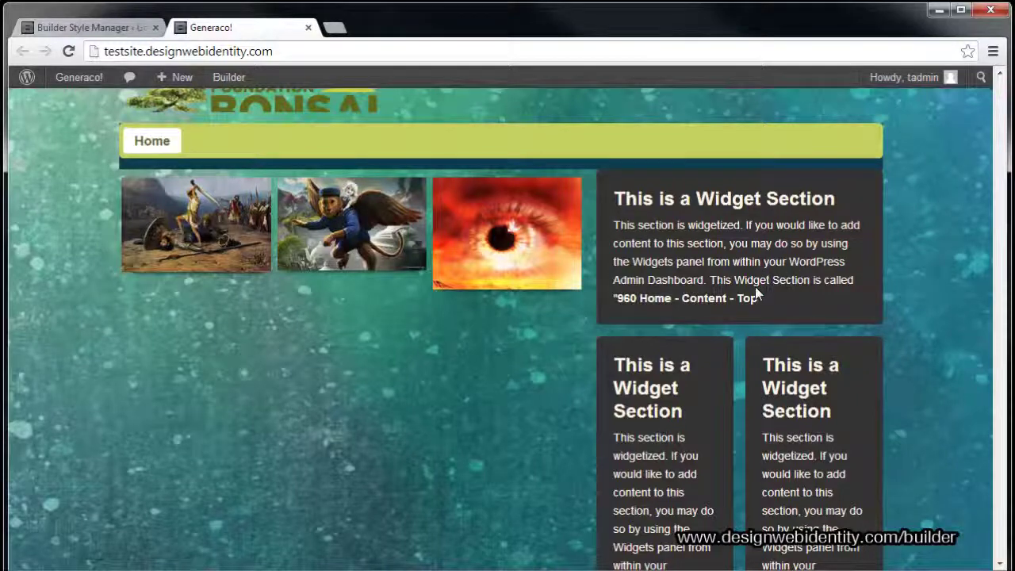
pyautogui.scroll(-3, 755, 286)
pyautogui.scroll(3, 754, 310)
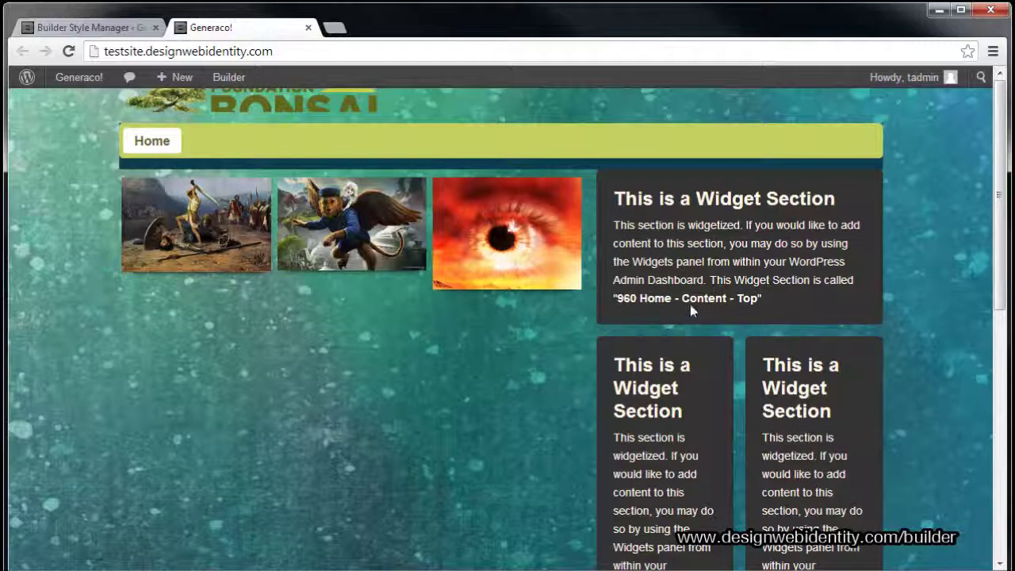
pyautogui.moveTo(762, 298); pyautogui.dragTo(680, 299)
pyautogui.click(688, 255)
pyautogui.click(88, 29)
# Step: Open the Builder theme settings and look through the head and footer code boxes
pyautogui.click(41, 318)
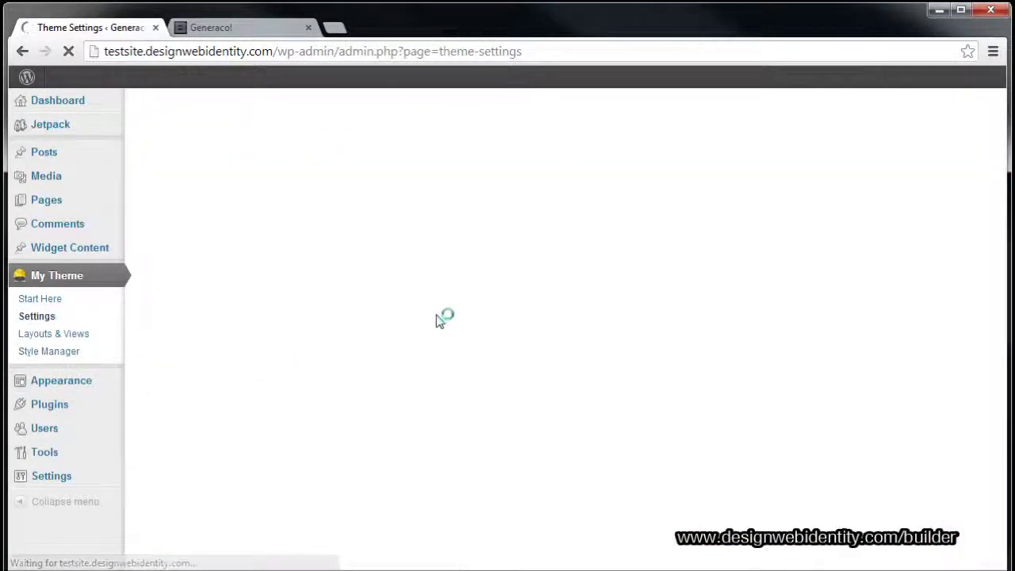
pyautogui.scroll(-3, 360, 292)
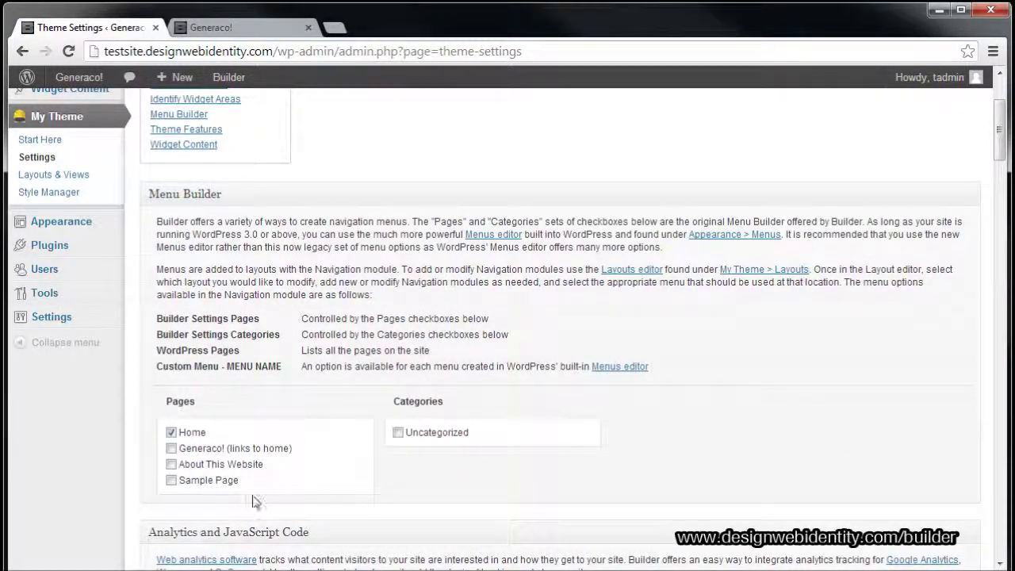
pyautogui.scroll(-4, 252, 444)
pyautogui.scroll(-2, 243, 363)
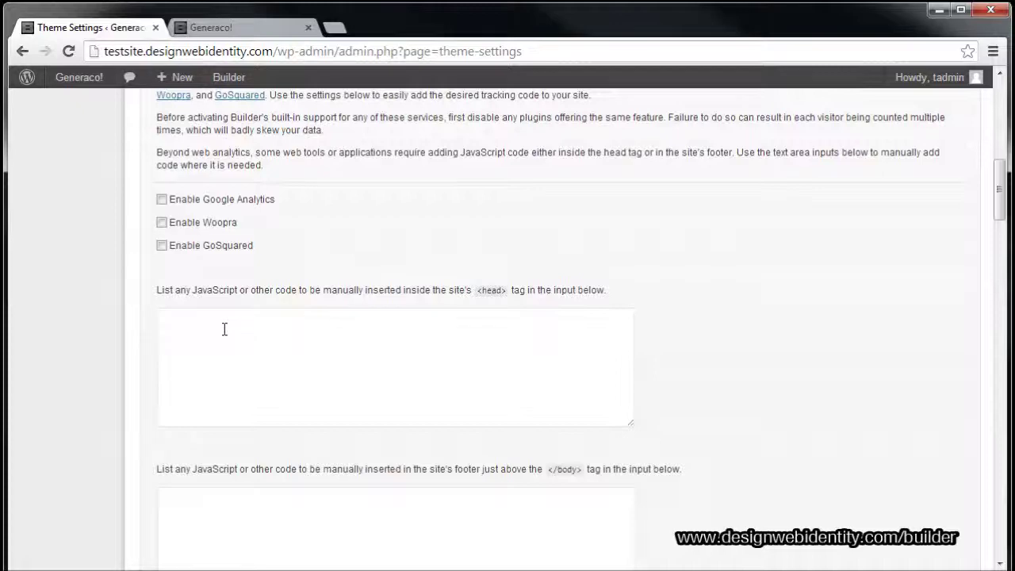
pyautogui.click(224, 329)
pyautogui.scroll(-2, 311, 363)
pyautogui.click(260, 343)
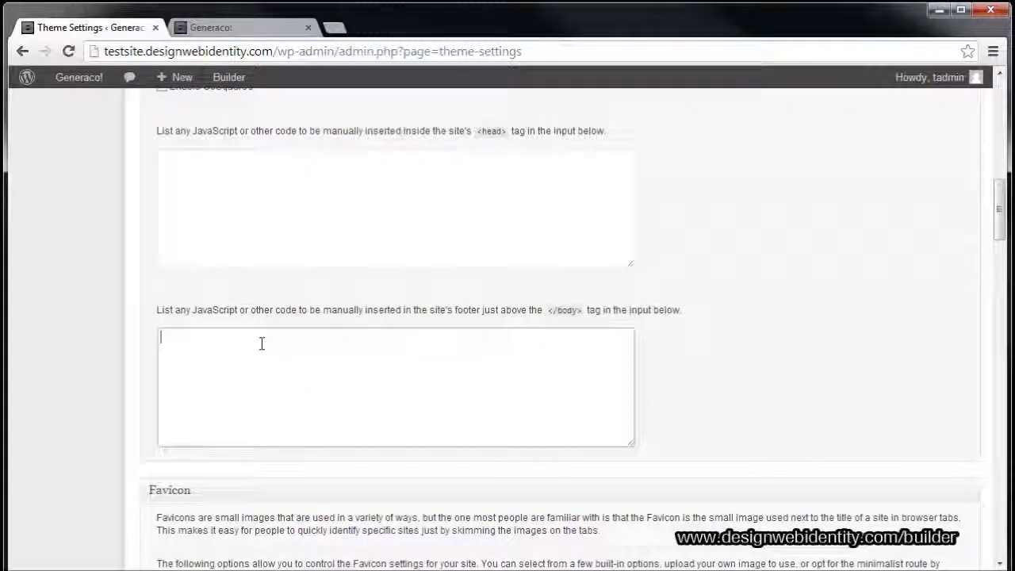
pyautogui.scroll(-4, 261, 344)
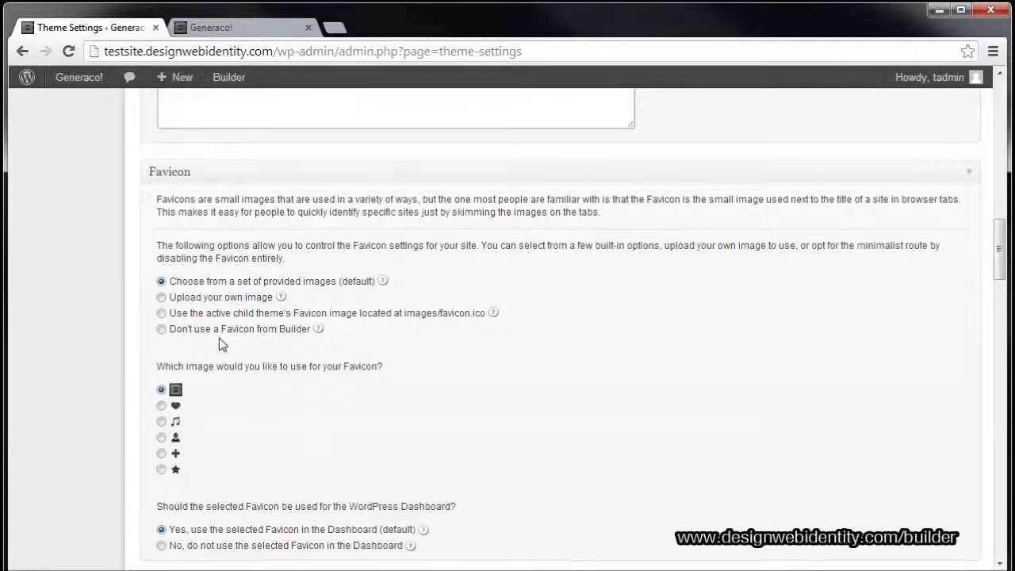
# Step: Pick the star from the provided images as favicon and save the theme settings
pyautogui.click(161, 299)
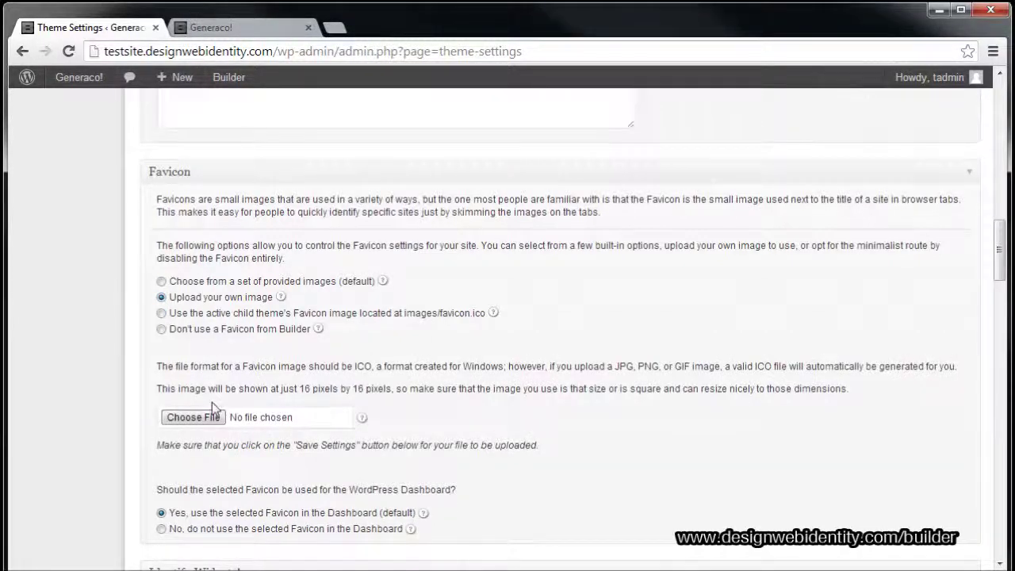
pyautogui.click(162, 282)
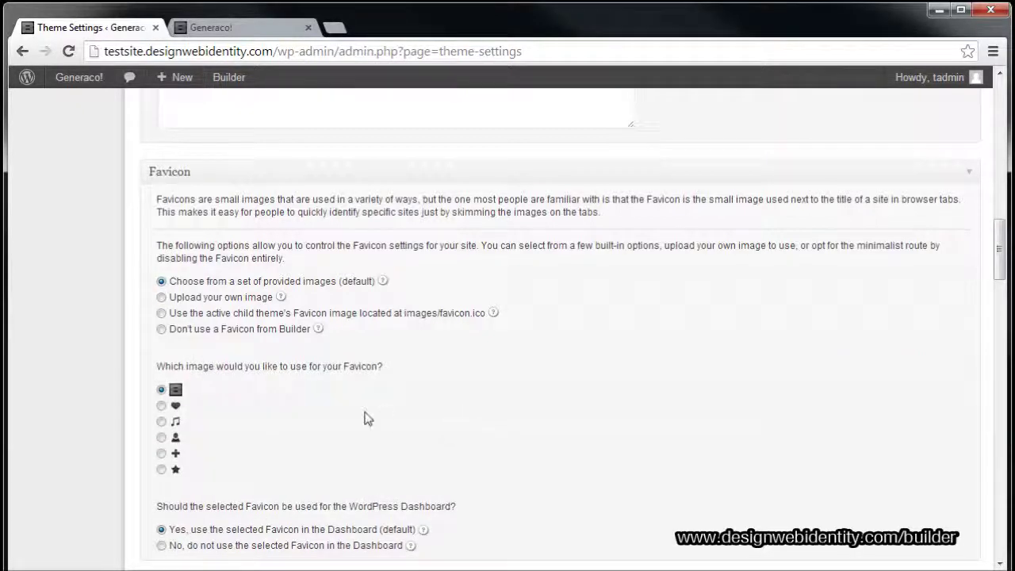
pyautogui.click(161, 471)
pyautogui.scroll(-2, 345, 460)
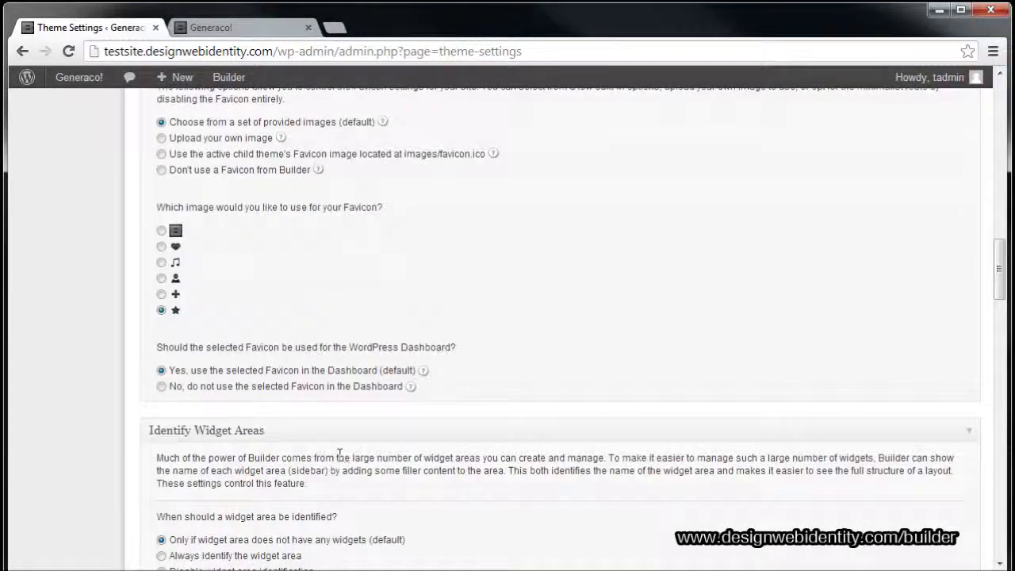
pyautogui.scroll(-2, 341, 463)
pyautogui.scroll(-4, 335, 407)
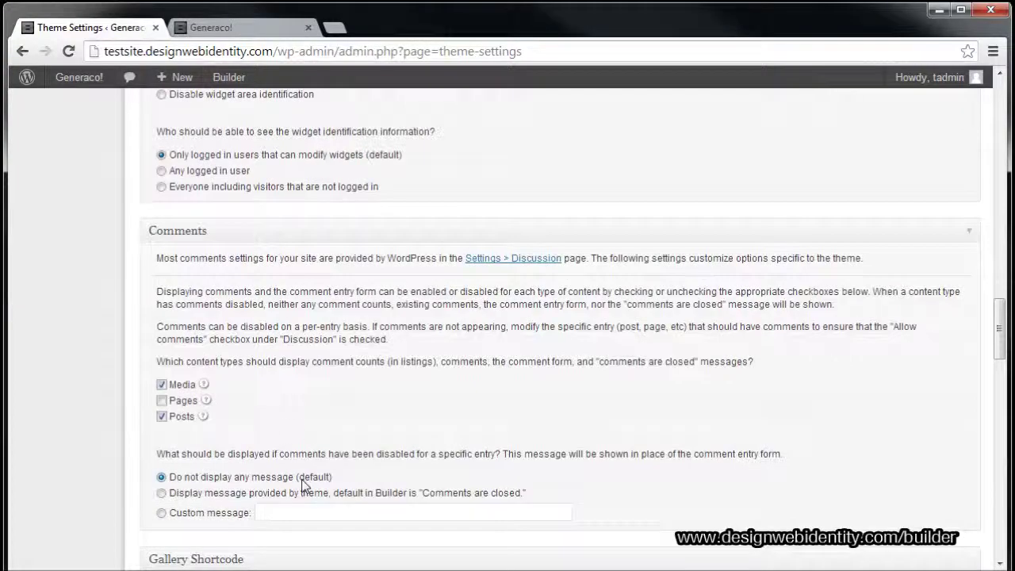
pyautogui.scroll(-3, 199, 488)
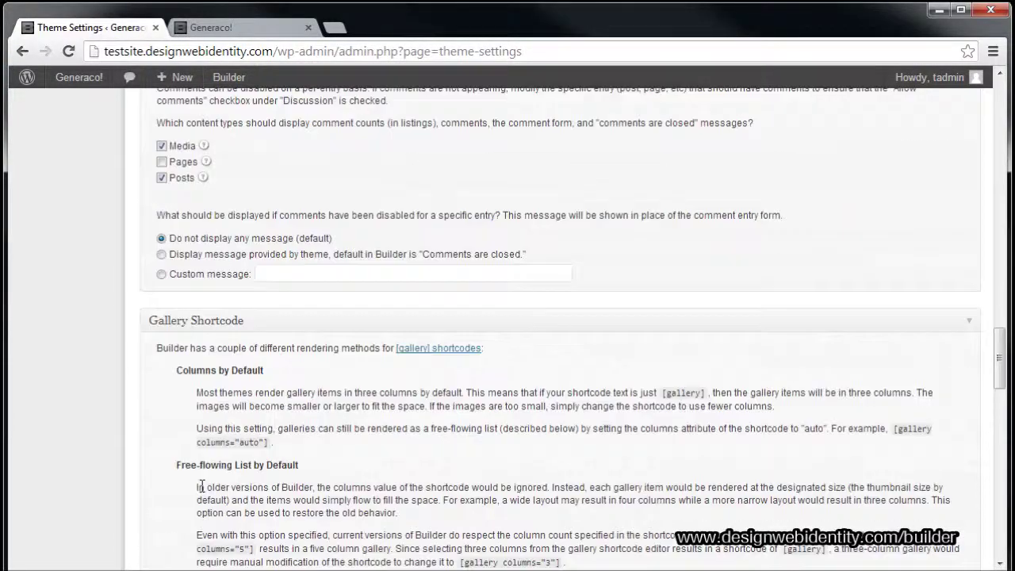
pyautogui.scroll(-3, 233, 442)
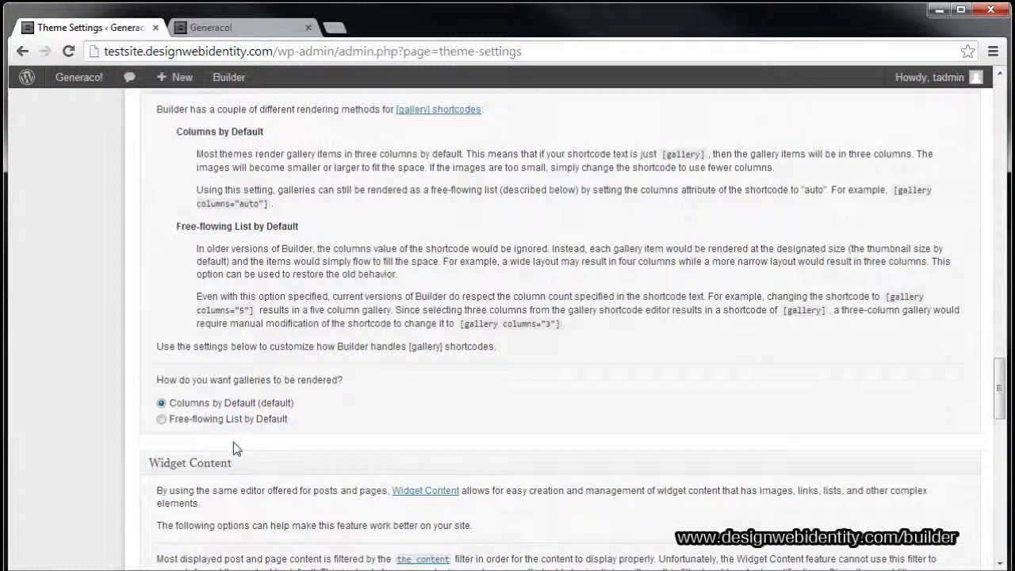
pyautogui.scroll(-3, 233, 442)
pyautogui.scroll(-4, 233, 442)
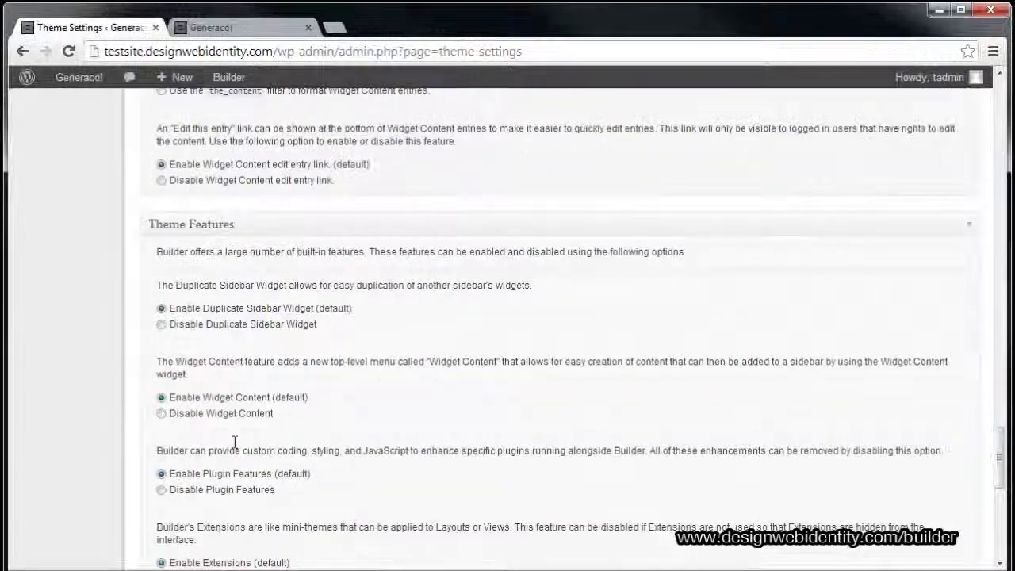
pyautogui.scroll(-1, 233, 442)
pyautogui.scroll(-6, 233, 442)
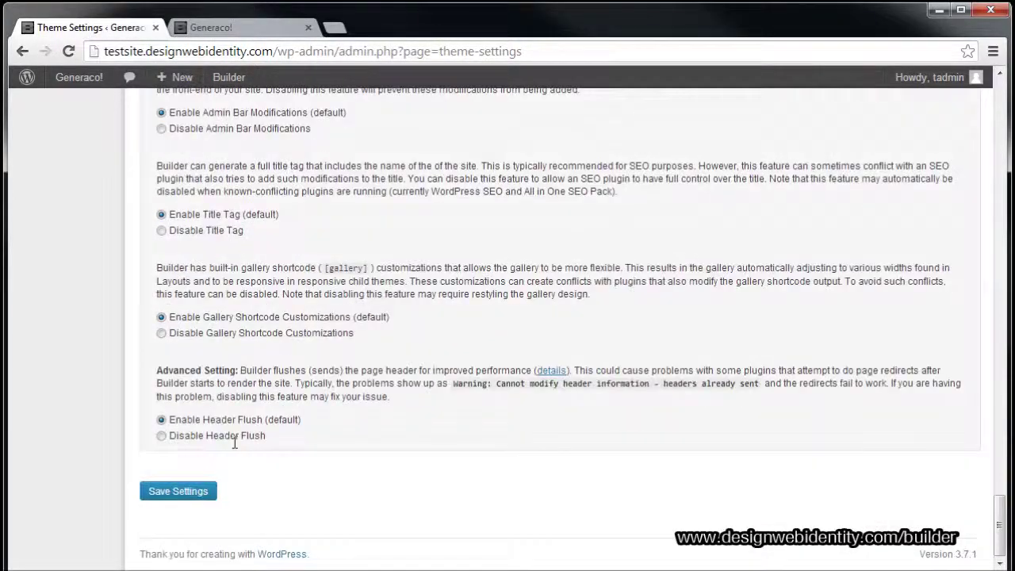
pyautogui.click(179, 491)
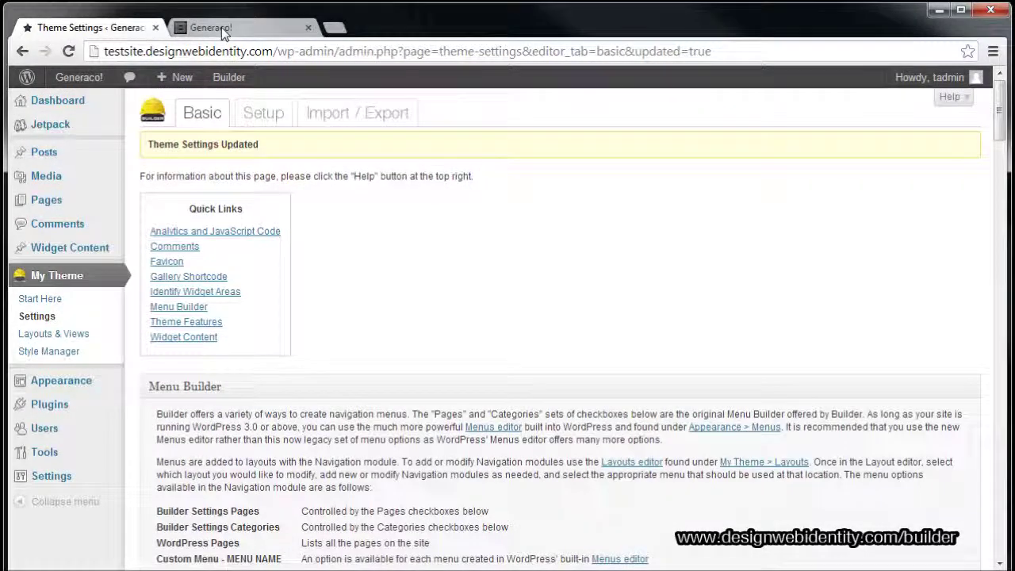
# Step: Check the live Generaco! site, then return to the updated Theme Settings page
pyautogui.click(216, 29)
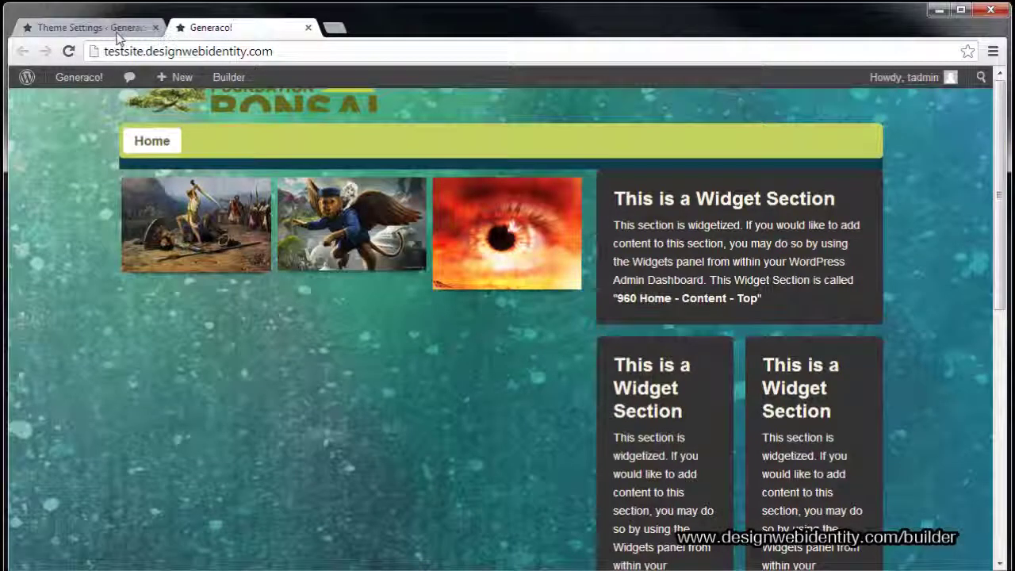
pyautogui.click(91, 27)
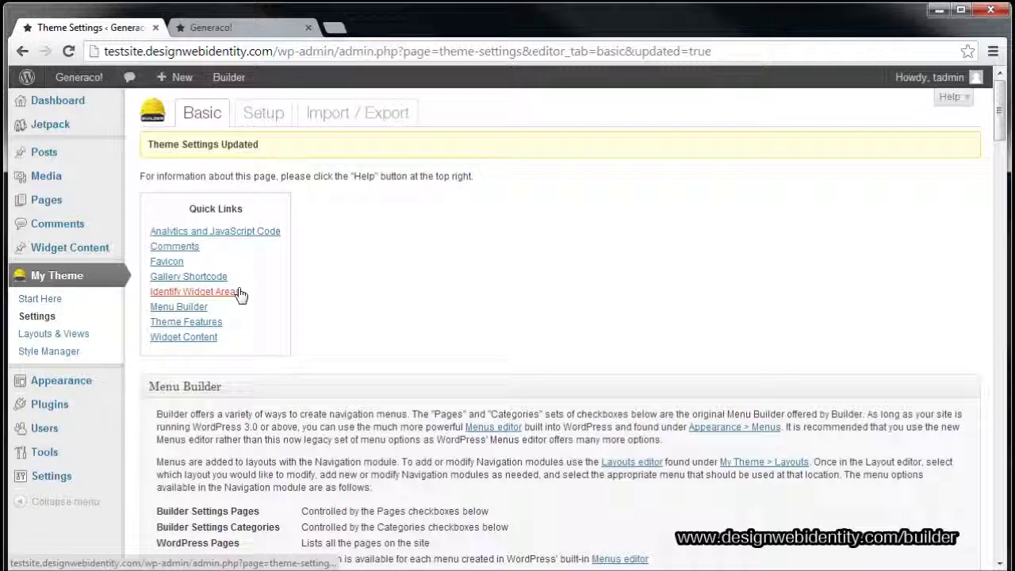
pyautogui.moveTo(47, 381)
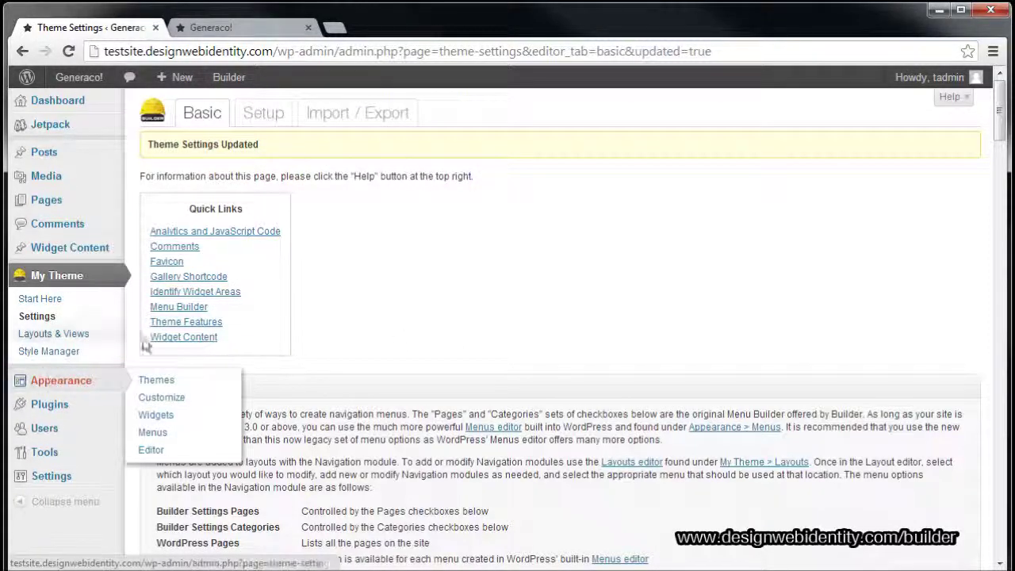
pyautogui.click(262, 118)
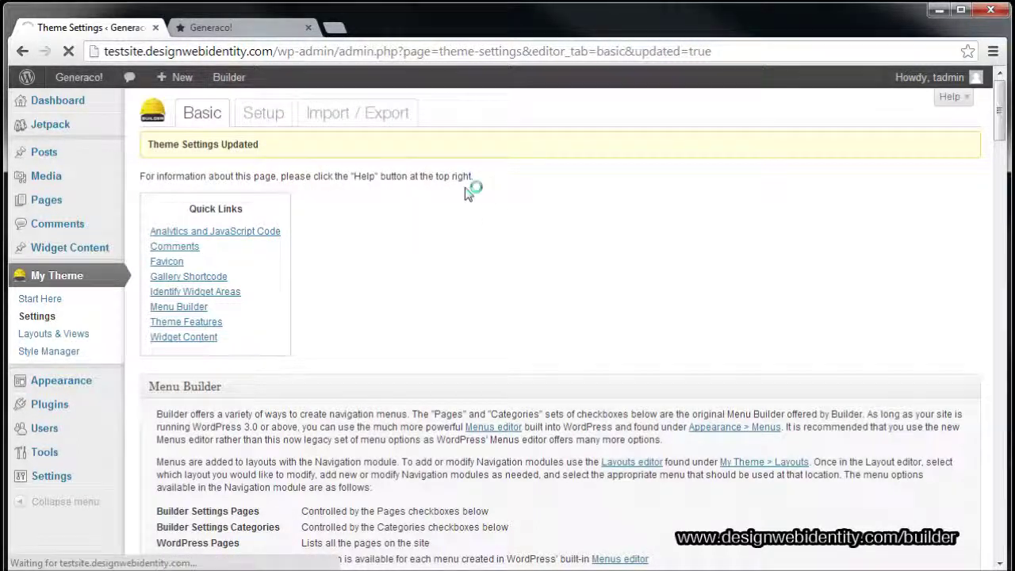
# Step: Open the Import / Export tab and scroll through the Site Exports, Export Data and Import Data sections
pyautogui.click(371, 128)
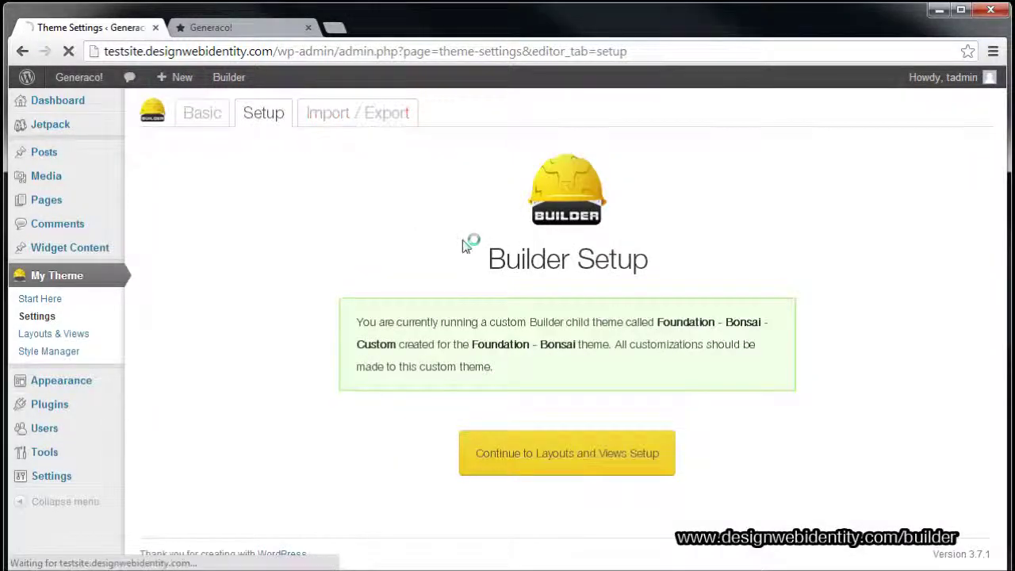
pyautogui.scroll(-5, 344, 317)
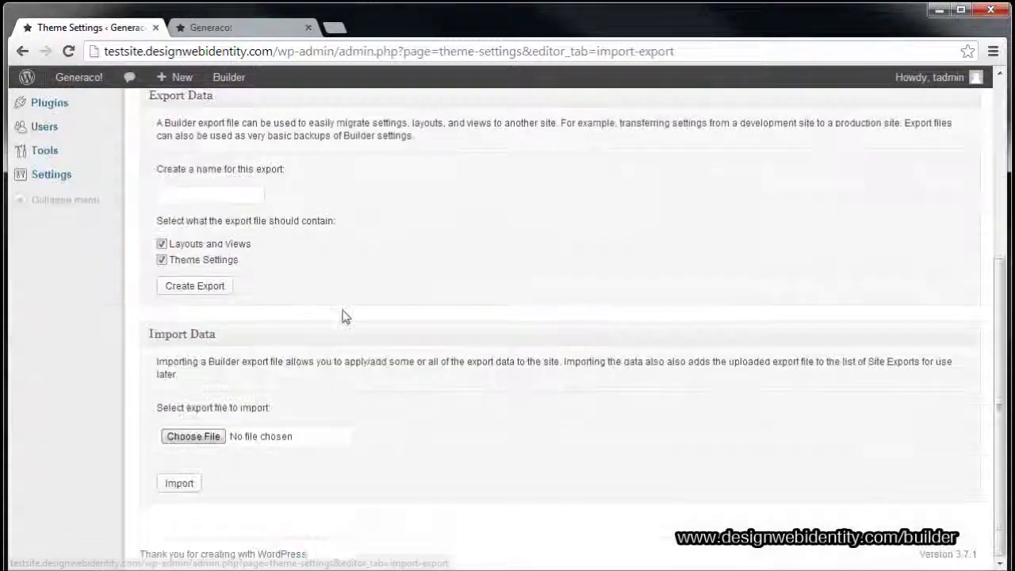
pyautogui.scroll(5, 515, 439)
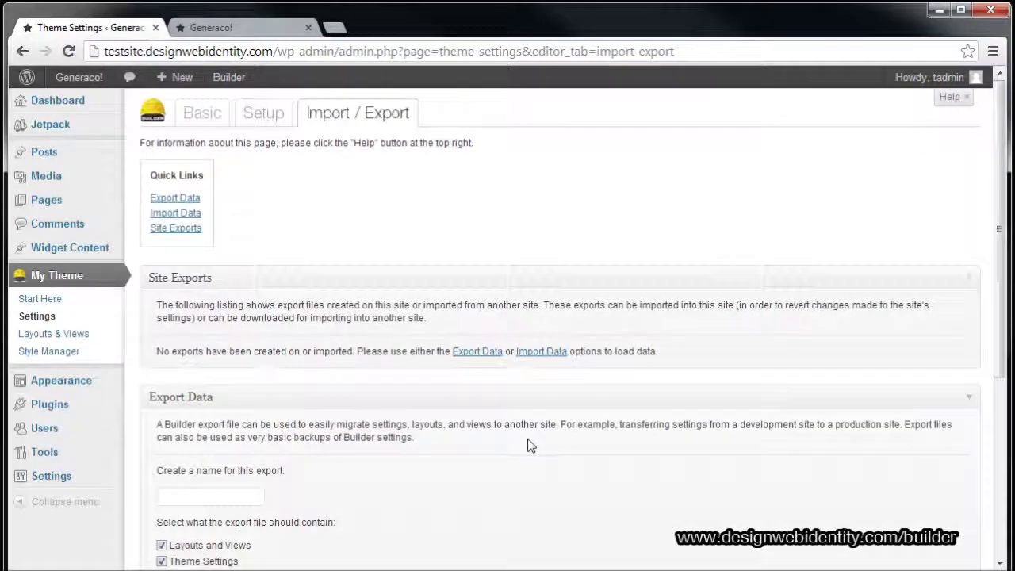